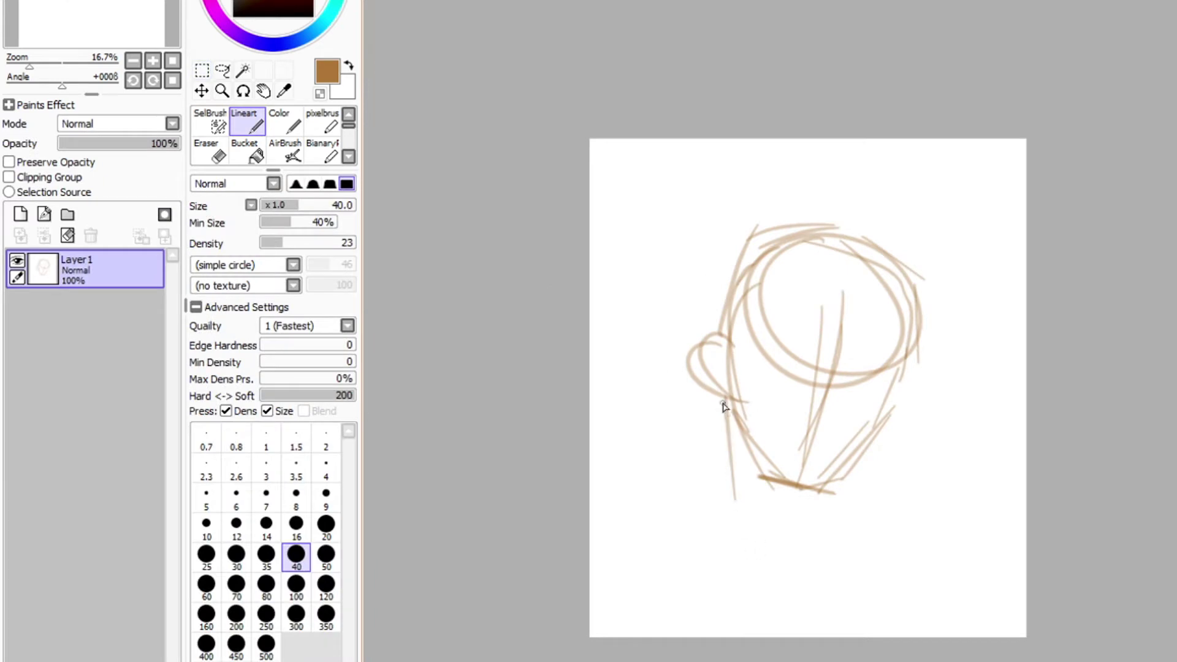
# - Sketch both sides of the neck below the jaw with brown Lineart brush strokes
pyautogui.moveTo(718, 438); pyautogui.dragTo(745, 520)
pyautogui.moveTo(737, 470); pyautogui.dragTo(727, 527)
pyautogui.moveTo(733, 488); pyautogui.dragTo(716, 543)
pyautogui.moveTo(845, 484)
pyautogui.mouseDown()
pyautogui.moveTo(843, 532)
pyautogui.moveTo(878, 548)
pyautogui.mouseUp()
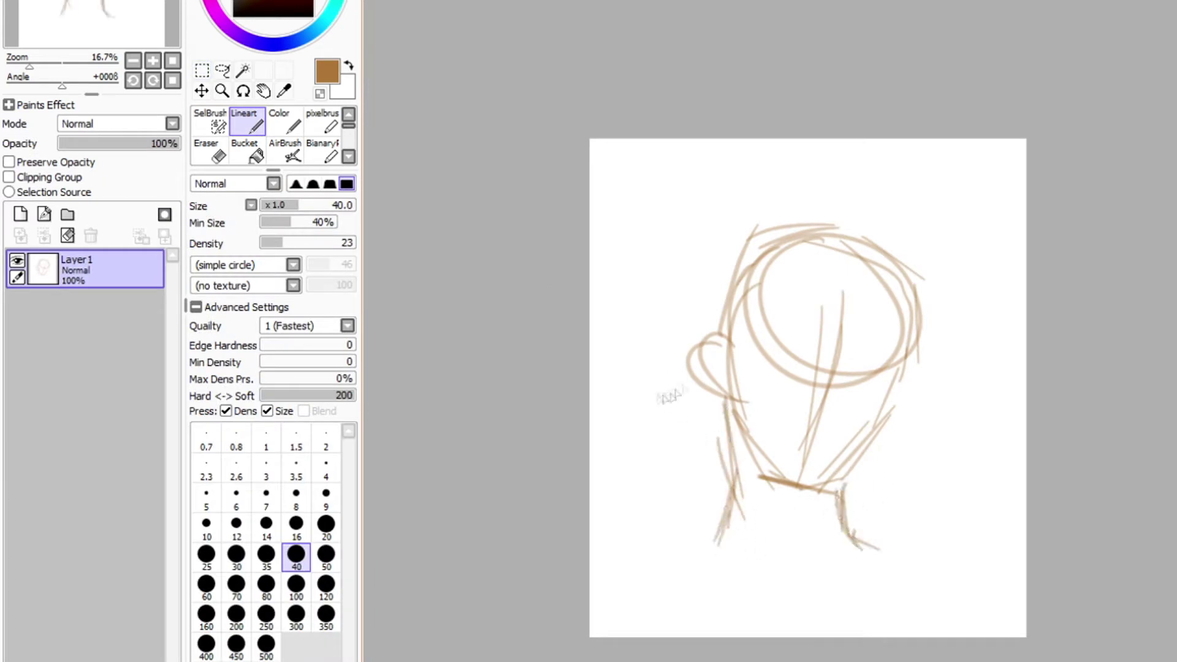
# - Sketch the shoulder slopes and the collarbones, extending the shoulders out to both canvas edges
pyautogui.moveTo(709, 544); pyautogui.dragTo(596, 586)
pyautogui.moveTo(689, 548); pyautogui.dragTo(603, 590)
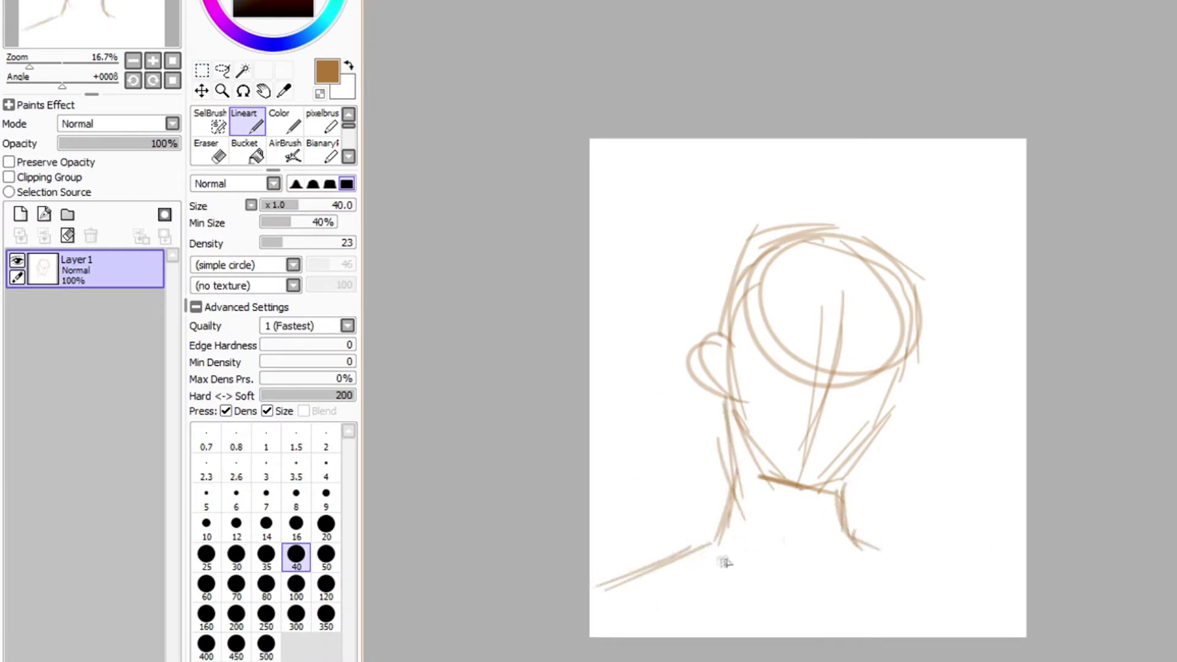
pyautogui.moveTo(718, 551); pyautogui.dragTo(769, 581)
pyautogui.moveTo(837, 562); pyautogui.dragTo(805, 579)
pyautogui.moveTo(625, 593); pyautogui.dragTo(799, 614)
pyautogui.moveTo(815, 609); pyautogui.dragTo(975, 592)
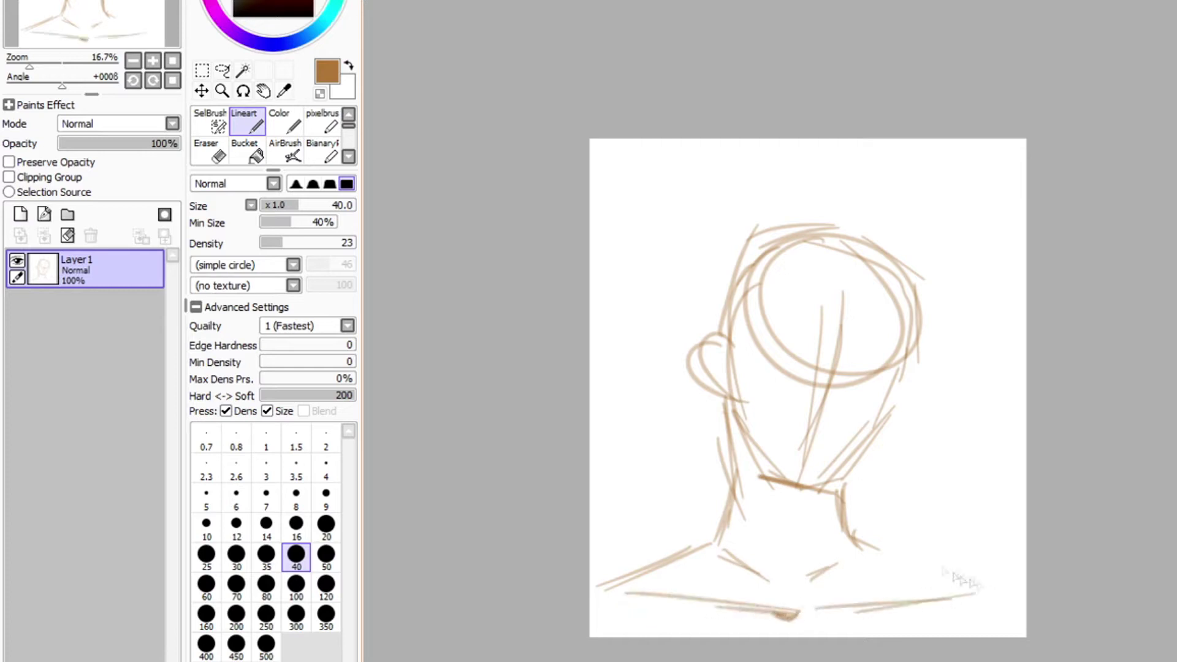
pyautogui.moveTo(847, 535); pyautogui.dragTo(1011, 587)
pyautogui.moveTo(980, 591); pyautogui.dragTo(1015, 606)
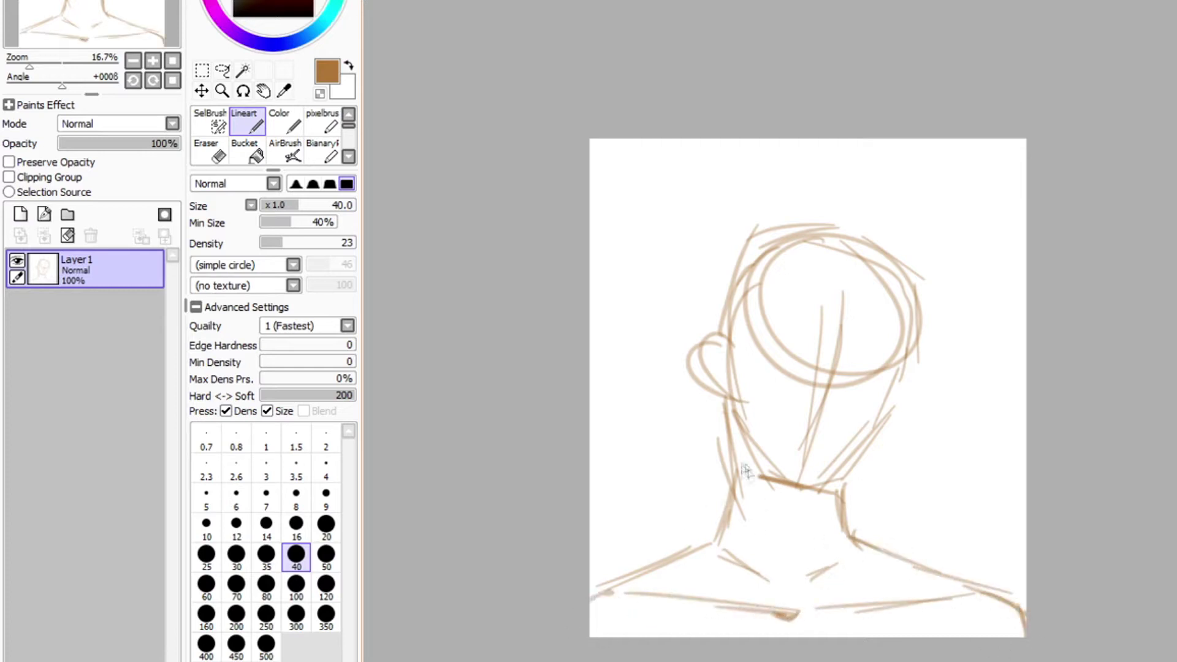
# - Reinforce the lines on both sides of the neck and erase stray strokes on the right side
pyautogui.moveTo(728, 408); pyautogui.dragTo(730, 520)
pyautogui.moveTo(737, 427); pyautogui.dragTo(734, 550)
pyautogui.moveTo(737, 485); pyautogui.dragTo(722, 545)
pyautogui.moveTo(836, 490); pyautogui.dragTo(861, 551)
pyautogui.press('e')
pyautogui.click(303, 453)
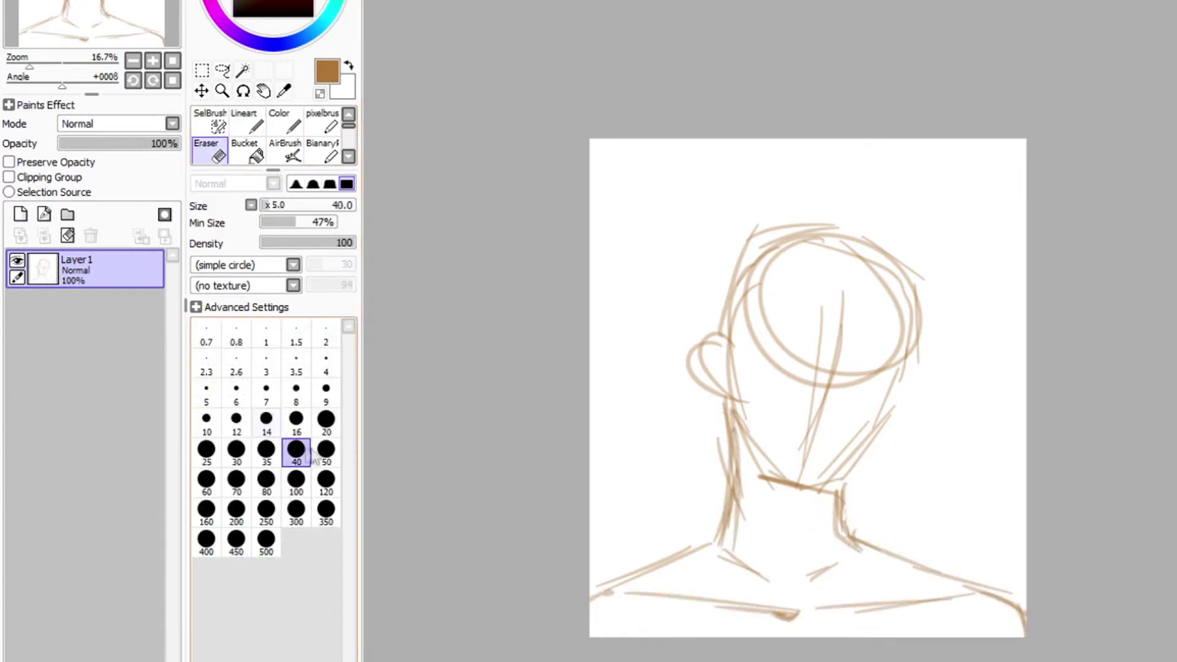
pyautogui.moveTo(845, 485); pyautogui.dragTo(856, 531)
# - Rework the jaw, chin and sides of the head with additional brown Lineart strokes over the construction lines
pyautogui.press('n')
pyautogui.moveTo(735, 366)
pyautogui.mouseDown()
pyautogui.moveTo(725, 415)
pyautogui.moveTo(777, 487)
pyautogui.moveTo(858, 460)
pyautogui.mouseUp()
pyautogui.moveTo(821, 498)
pyautogui.mouseDown()
pyautogui.moveTo(899, 406)
pyautogui.moveTo(914, 270)
pyautogui.mouseUp()
pyautogui.moveTo(739, 273); pyautogui.dragTo(720, 331)
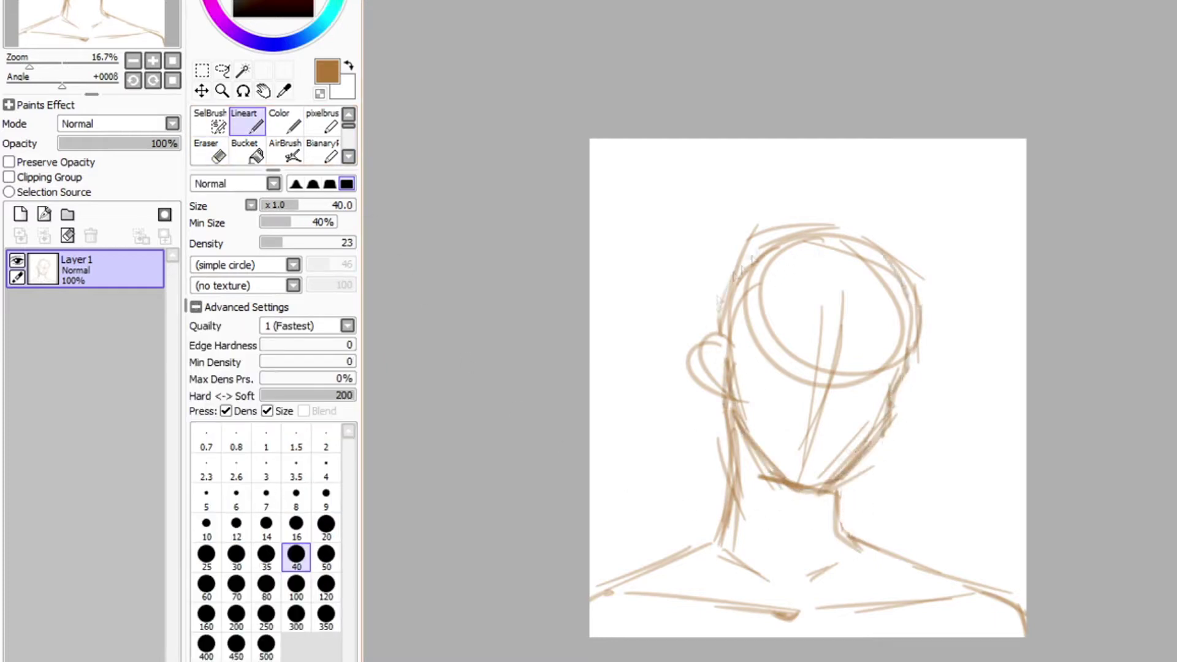
pyautogui.moveTo(746, 245); pyautogui.dragTo(718, 319)
pyautogui.moveTo(729, 334)
pyautogui.mouseDown()
pyautogui.moveTo(694, 364)
pyautogui.moveTo(741, 417)
pyautogui.mouseUp()
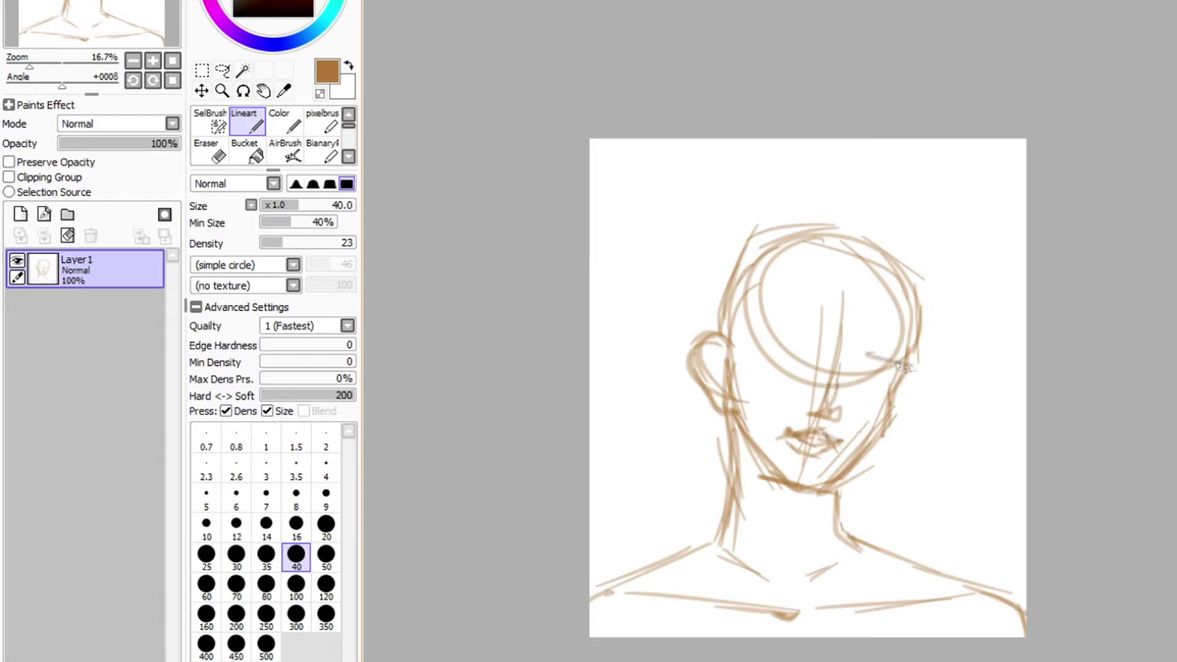
# - Erase part of the mark above the right eye and sketch the hairline falling from the parting on both sides
pyautogui.click(225, 160)
pyautogui.moveTo(879, 342); pyautogui.dragTo(887, 350)
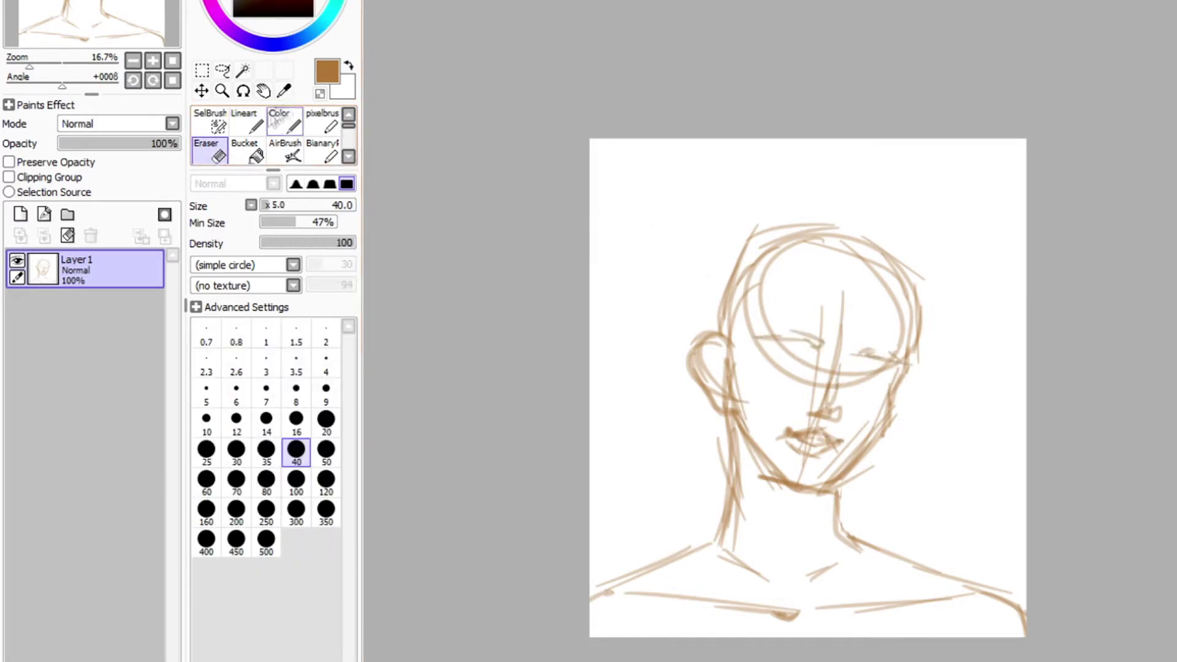
pyautogui.click(257, 126)
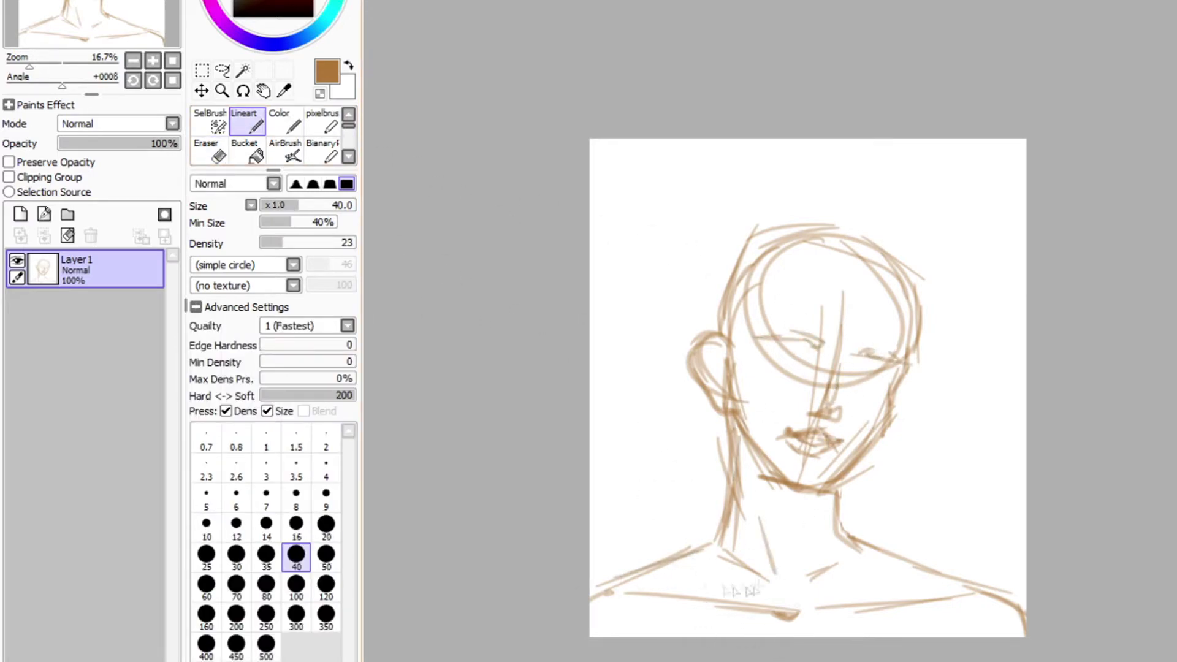
pyautogui.moveTo(839, 244); pyautogui.dragTo(723, 332)
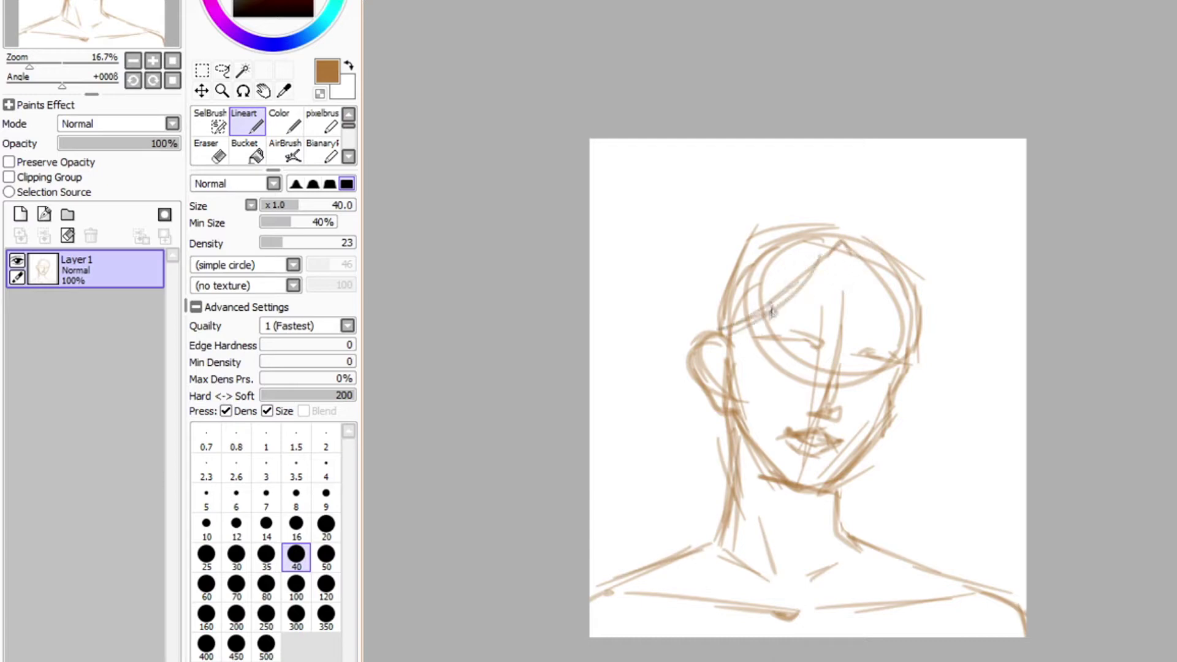
pyautogui.moveTo(791, 269); pyautogui.dragTo(742, 374)
pyautogui.moveTo(754, 288); pyautogui.dragTo(751, 337)
pyautogui.moveTo(838, 252); pyautogui.dragTo(898, 323)
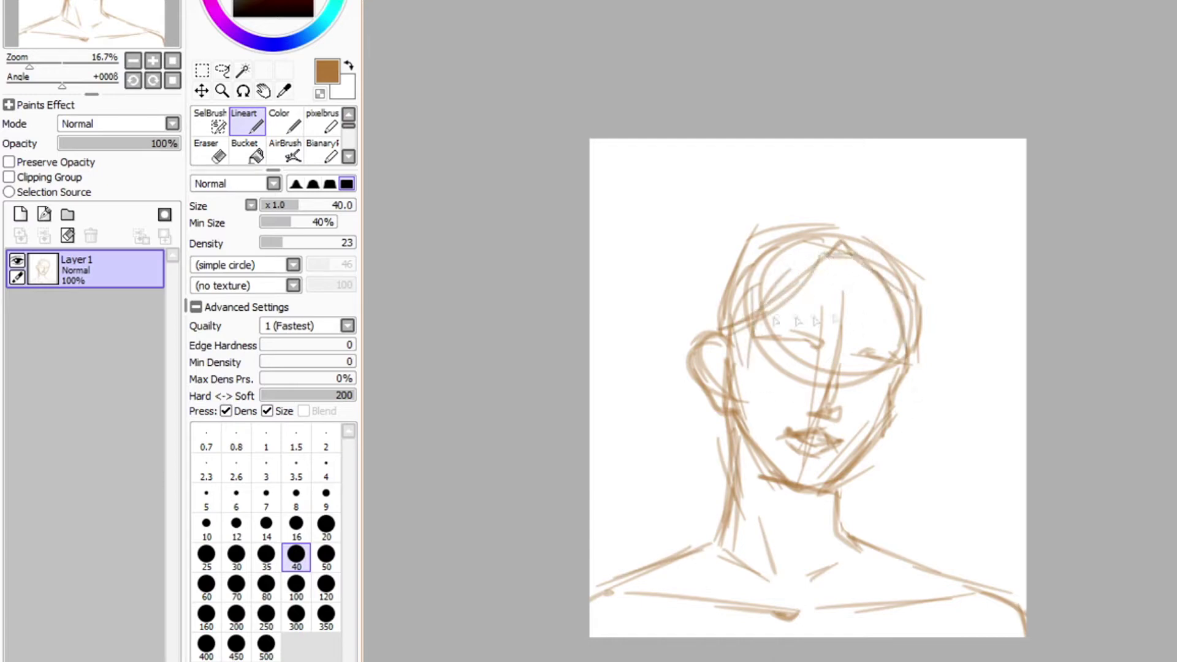
# - Sketch the hair on the left side of the head, from the crown down past the ear
pyautogui.moveTo(686, 366); pyautogui.dragTo(674, 472)
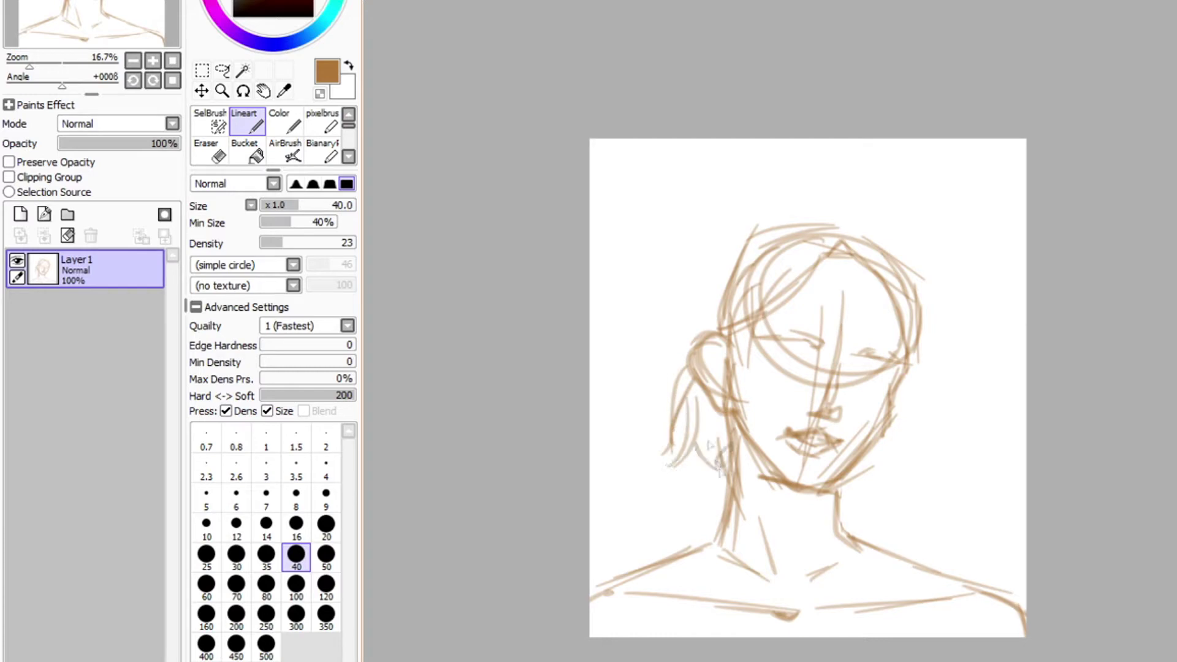
pyautogui.moveTo(754, 293)
pyautogui.mouseDown()
pyautogui.moveTo(668, 359)
pyautogui.moveTo(662, 419)
pyautogui.mouseUp()
pyautogui.moveTo(784, 242); pyautogui.dragTo(673, 328)
pyautogui.moveTo(805, 242); pyautogui.dragTo(706, 287)
pyautogui.moveTo(809, 222)
pyautogui.mouseDown()
pyautogui.moveTo(682, 316)
pyautogui.moveTo(686, 291)
pyautogui.mouseUp()
pyautogui.moveTo(800, 204)
pyautogui.mouseDown()
pyautogui.moveTo(828, 234)
pyautogui.moveTo(709, 264)
pyautogui.moveTo(804, 215)
pyautogui.moveTo(699, 267)
pyautogui.mouseUp()
# - Sketch the hair on the right side of the head, from the parting down to the jaw
pyautogui.click(210, 151)
pyautogui.click(253, 123)
pyautogui.moveTo(840, 232)
pyautogui.mouseDown()
pyautogui.moveTo(925, 269)
pyautogui.moveTo(916, 319)
pyautogui.mouseUp()
pyautogui.moveTo(917, 375); pyautogui.dragTo(882, 490)
pyautogui.moveTo(907, 442)
pyautogui.mouseDown()
pyautogui.moveTo(848, 487)
pyautogui.moveTo(879, 479)
pyautogui.mouseUp()
pyautogui.moveTo(939, 356); pyautogui.dragTo(898, 461)
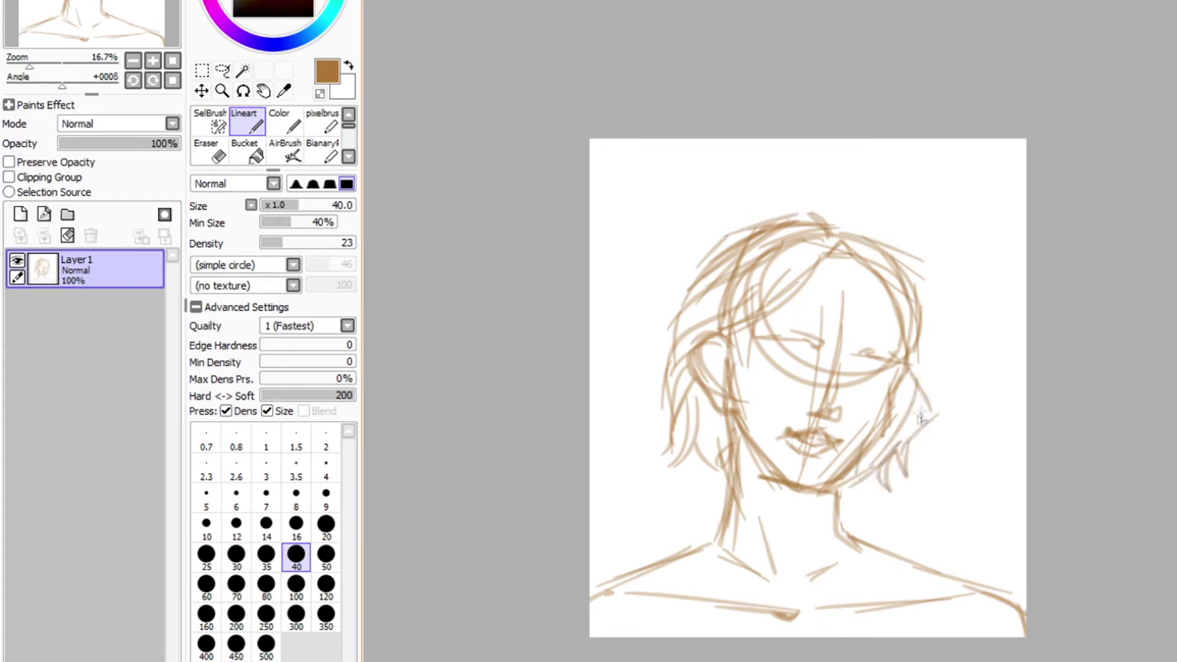
pyautogui.moveTo(936, 388); pyautogui.dragTo(893, 448)
pyautogui.moveTo(950, 335); pyautogui.dragTo(917, 402)
pyautogui.moveTo(923, 288); pyautogui.dragTo(944, 380)
# - Add curved hair tips at neck level on both sides of the face
pyautogui.moveTo(726, 423); pyautogui.dragTo(713, 467)
pyautogui.moveTo(670, 392); pyautogui.dragTo(650, 460)
pyautogui.moveTo(919, 439); pyautogui.dragTo(933, 492)
pyautogui.moveTo(888, 486); pyautogui.dragTo(903, 455)
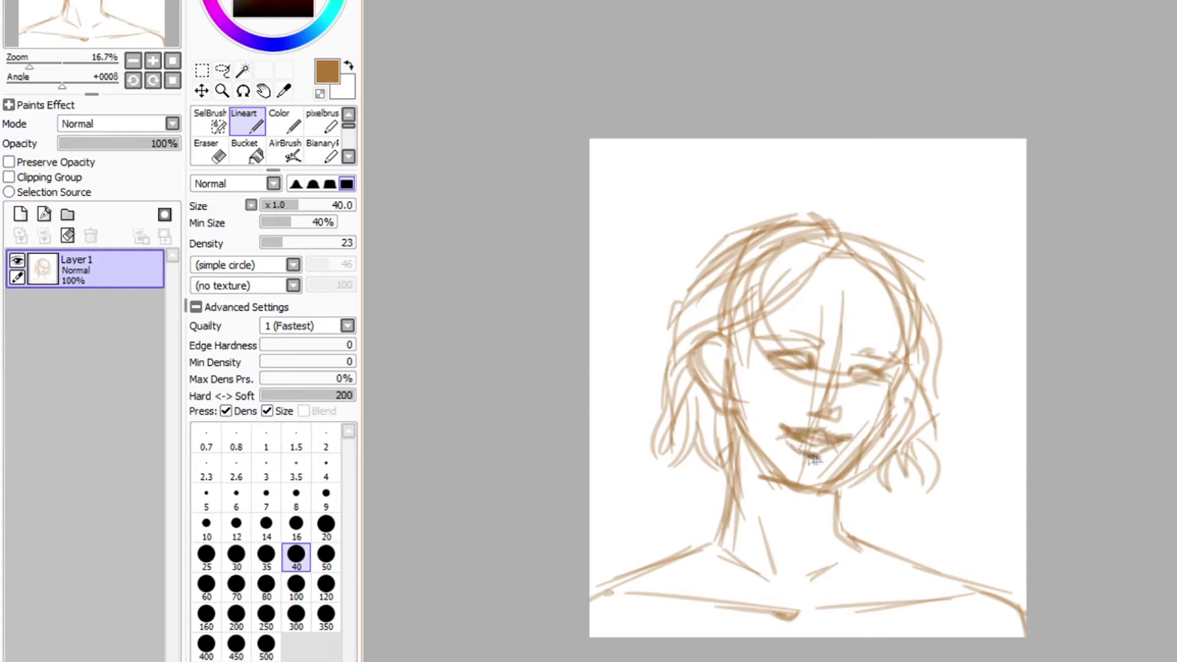
# - Sketch a curved strap line over each shoulder and restate the right shoulder's slope
pyautogui.moveTo(672, 558); pyautogui.dragTo(659, 637)
pyautogui.moveTo(907, 557); pyautogui.dragTo(930, 636)
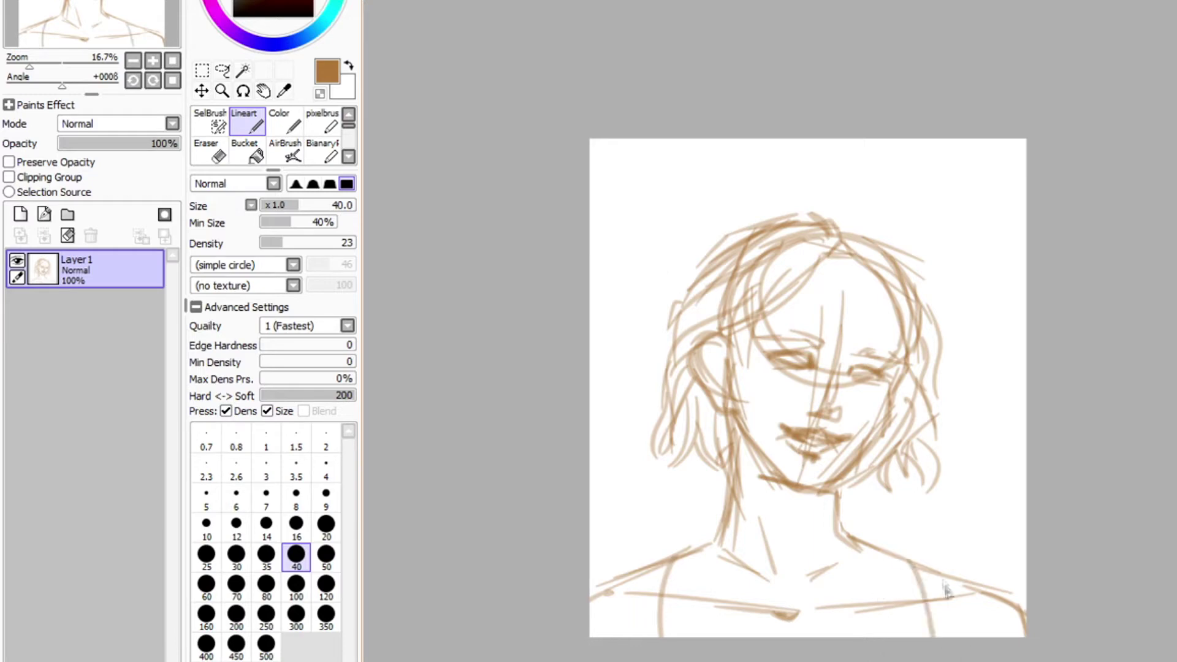
pyautogui.moveTo(944, 580); pyautogui.dragTo(1021, 616)
# - Lighten the brown sketch on Layer1 with a hue and saturation adjustment
pyautogui.scroll(1, 825, 553)
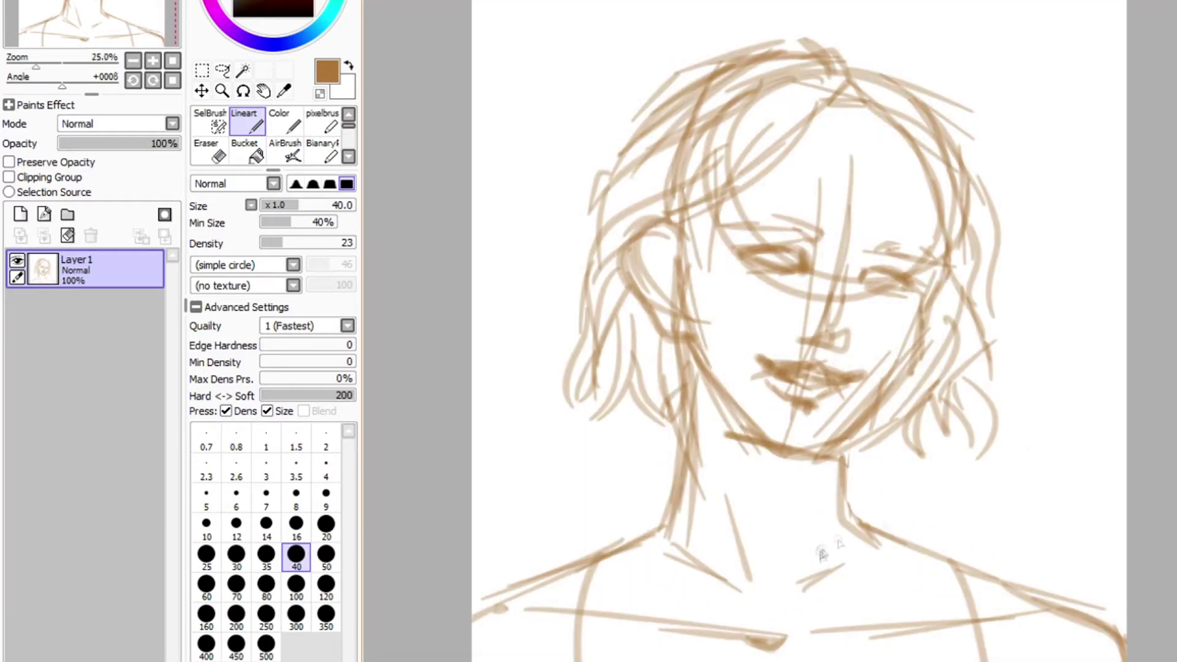
pyautogui.hotkey('ctrl', 'u')
pyautogui.press('Return')
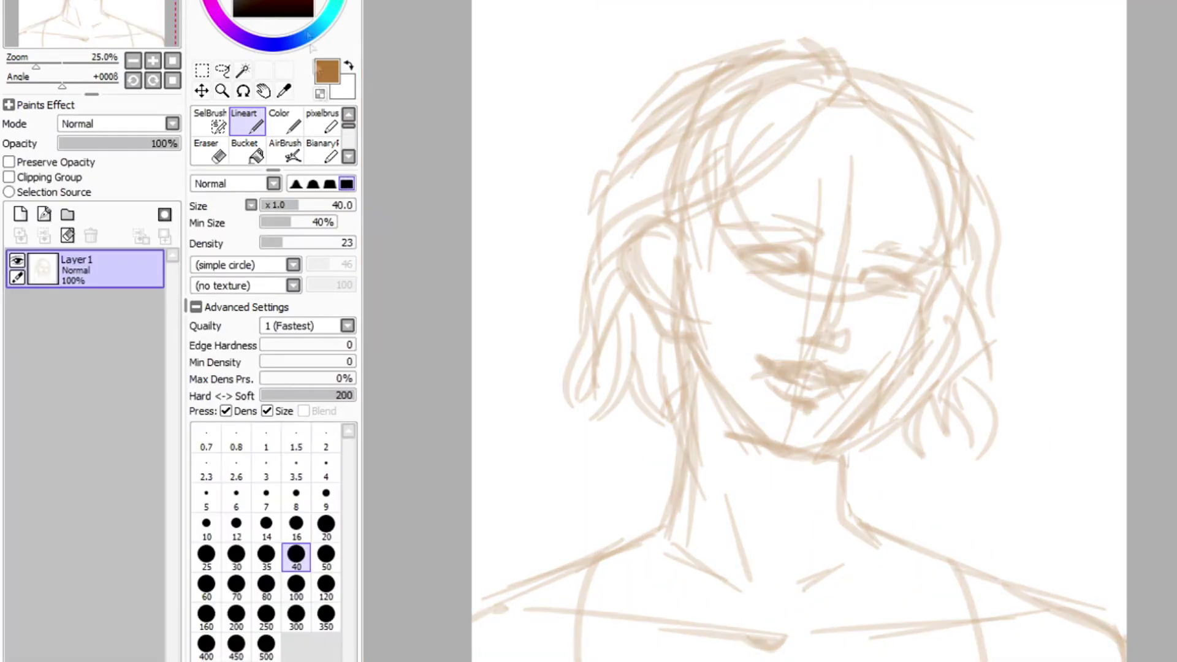
# - Set the Lineart brush to a near-black colour, density 100 and size 8
pyautogui.click(232, 5)
pyautogui.click(352, 242)
pyautogui.click(296, 498)
pyautogui.scroll(3, 804, 257)
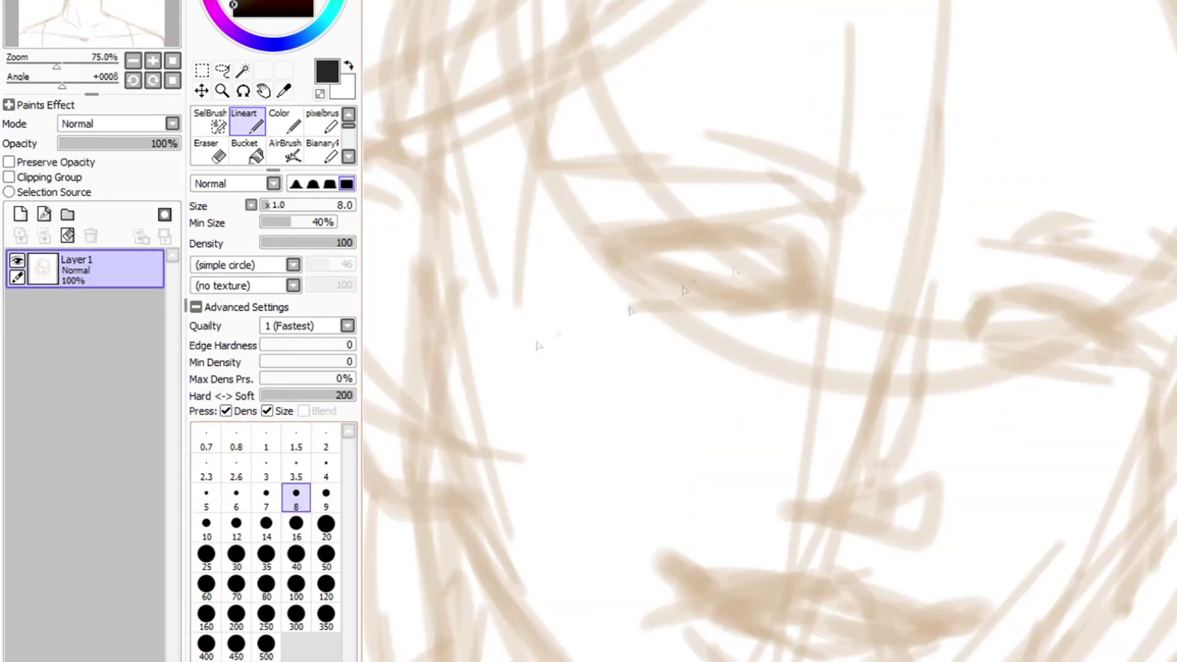
# - Test brush size 16, settle on size 10 and ink the left eye's outline, lid crease and thickened outer corner
pyautogui.click(296, 528)
pyautogui.moveTo(782, 247); pyautogui.dragTo(807, 292)
pyautogui.hotkey('ctrl', 'z')
pyautogui.click(271, 533)
pyautogui.click(207, 526)
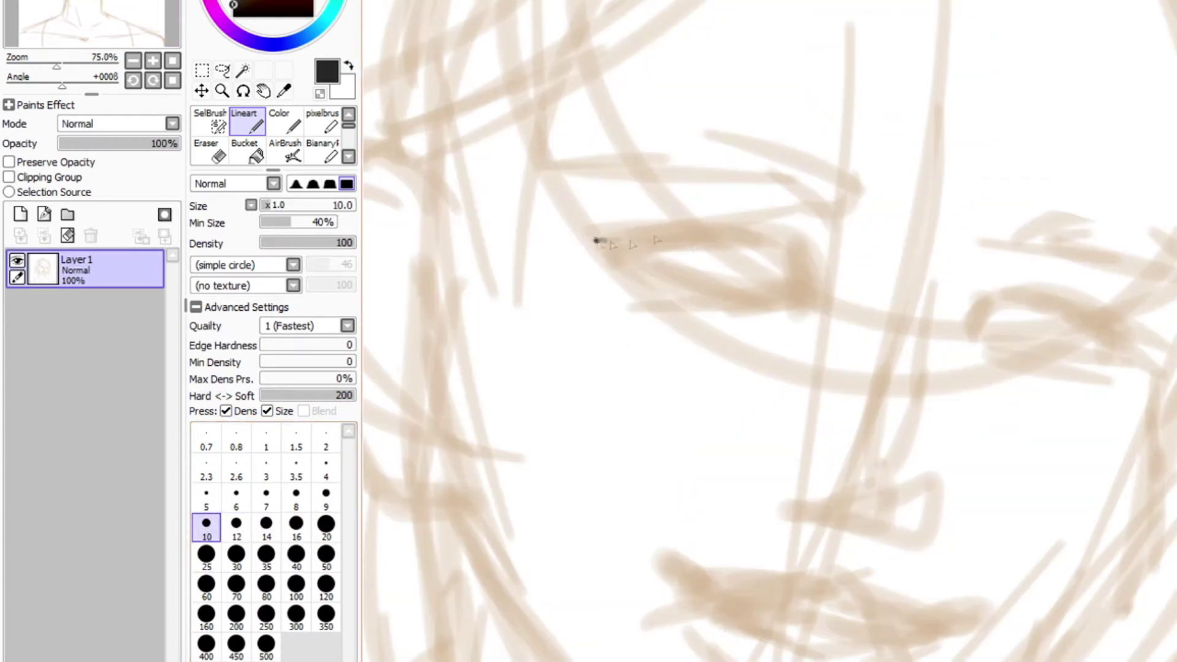
pyautogui.hotkey('ctrl', 'z')
pyautogui.moveTo(606, 242)
pyautogui.mouseDown()
pyautogui.moveTo(780, 254)
pyautogui.moveTo(803, 279)
pyautogui.mouseUp()
pyautogui.moveTo(804, 264); pyautogui.dragTo(759, 231)
pyautogui.moveTo(619, 257)
pyautogui.mouseDown()
pyautogui.moveTo(787, 297)
pyautogui.moveTo(785, 286)
pyautogui.mouseUp()
pyautogui.hotkey('ctrl', 'z')
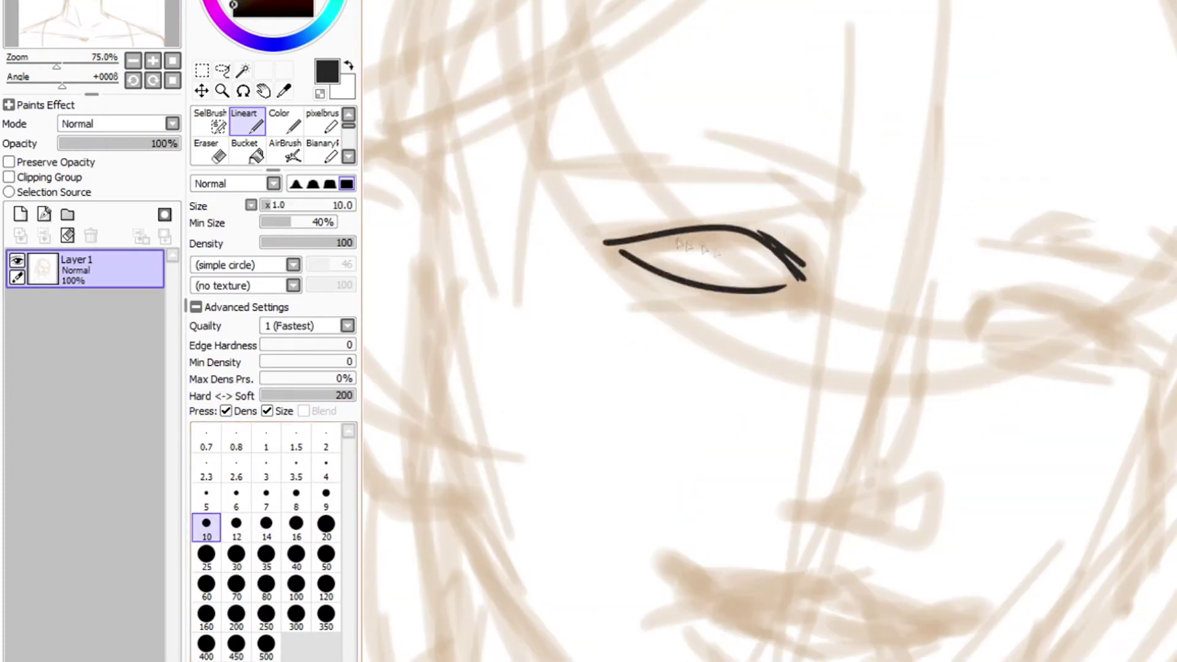
pyautogui.moveTo(674, 212); pyautogui.dragTo(779, 219)
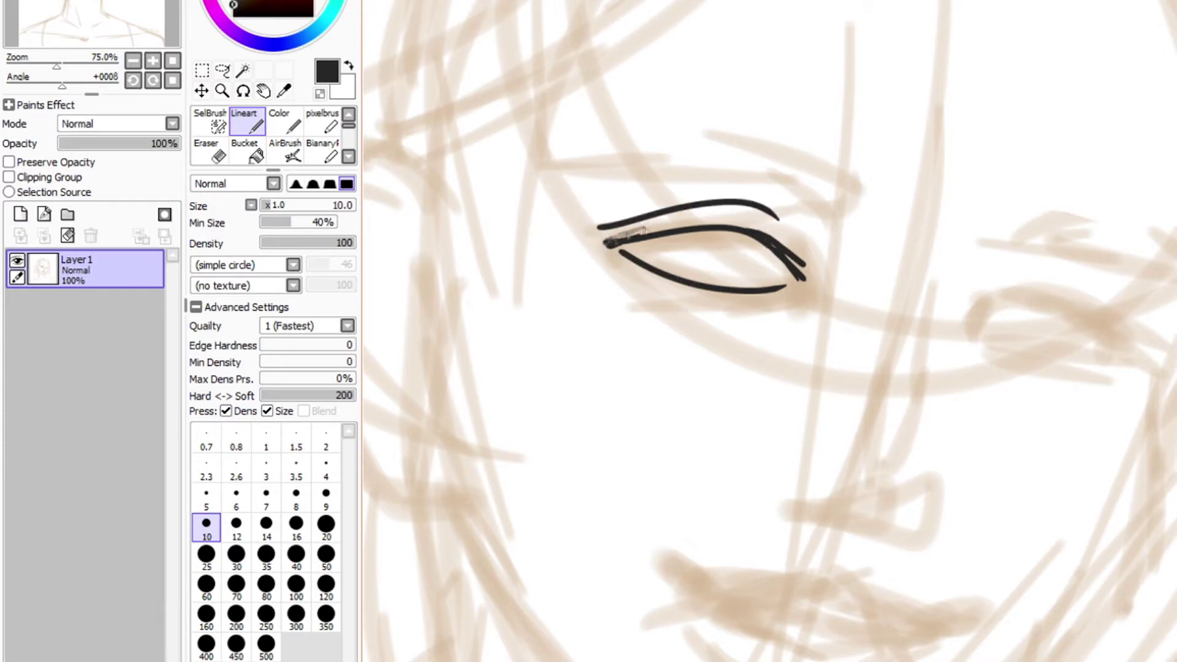
pyautogui.moveTo(642, 230); pyautogui.dragTo(608, 242)
# - Ink the nose bridge, nostrils and nose tip, and outline the left eye's iris
pyautogui.moveTo(837, 212); pyautogui.dragTo(861, 286)
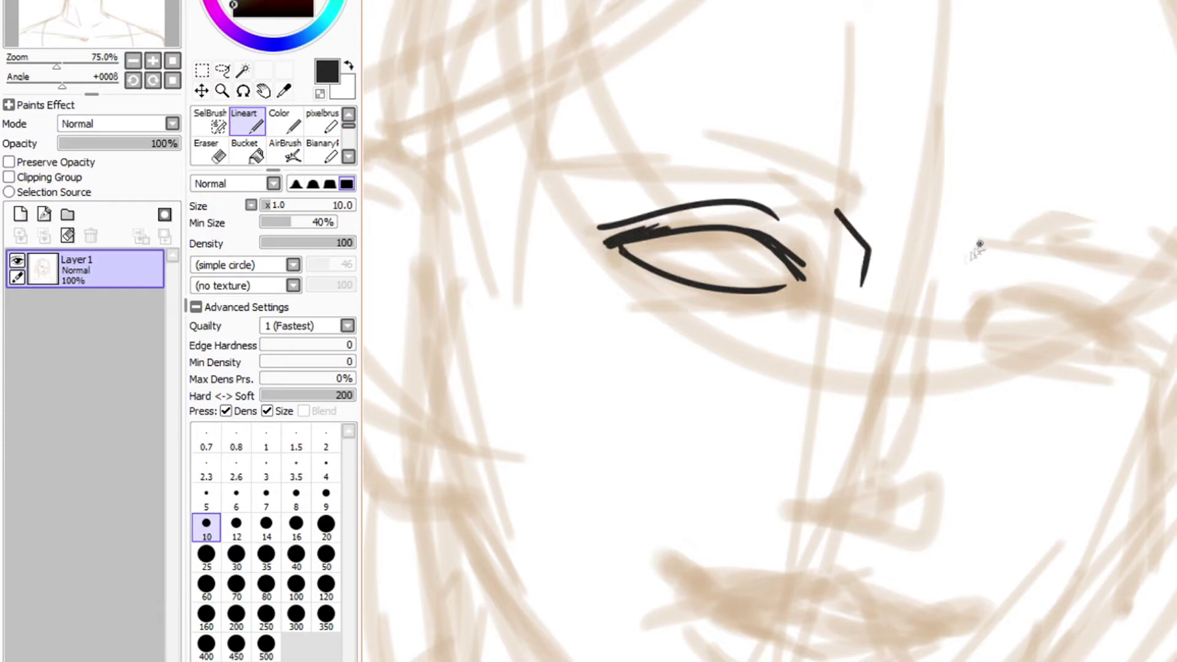
pyautogui.moveTo(980, 243); pyautogui.dragTo(942, 283)
pyautogui.moveTo(857, 480); pyautogui.dragTo(895, 452)
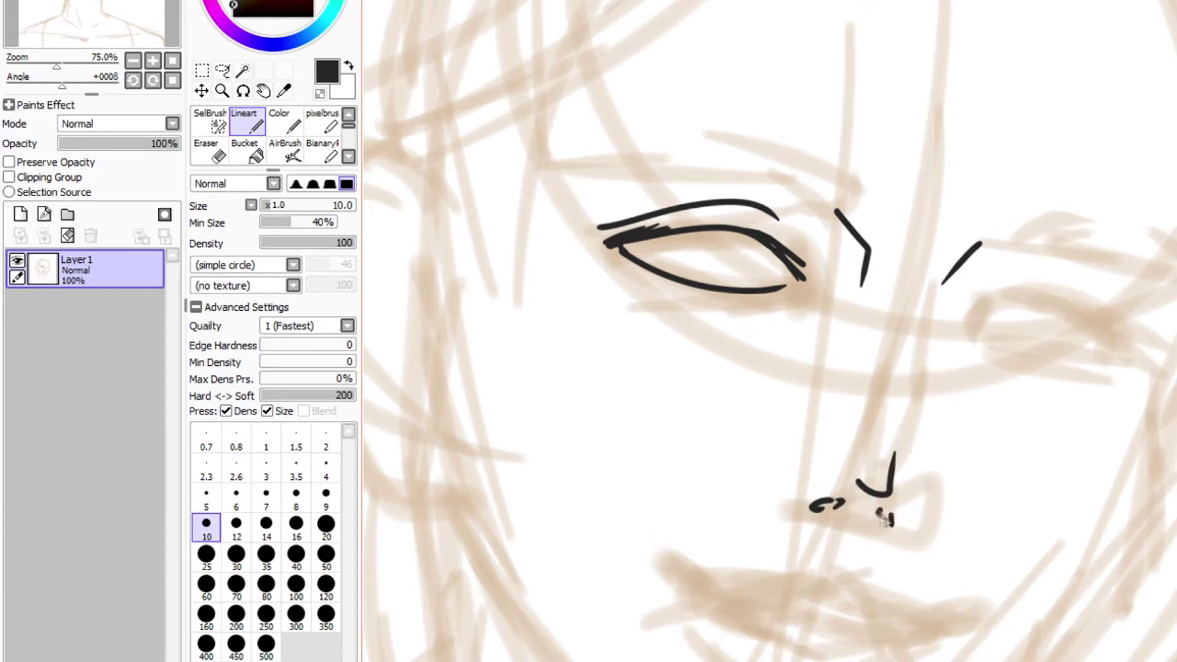
pyautogui.moveTo(883, 517); pyautogui.dragTo(891, 525)
pyautogui.moveTo(818, 471); pyautogui.dragTo(790, 512)
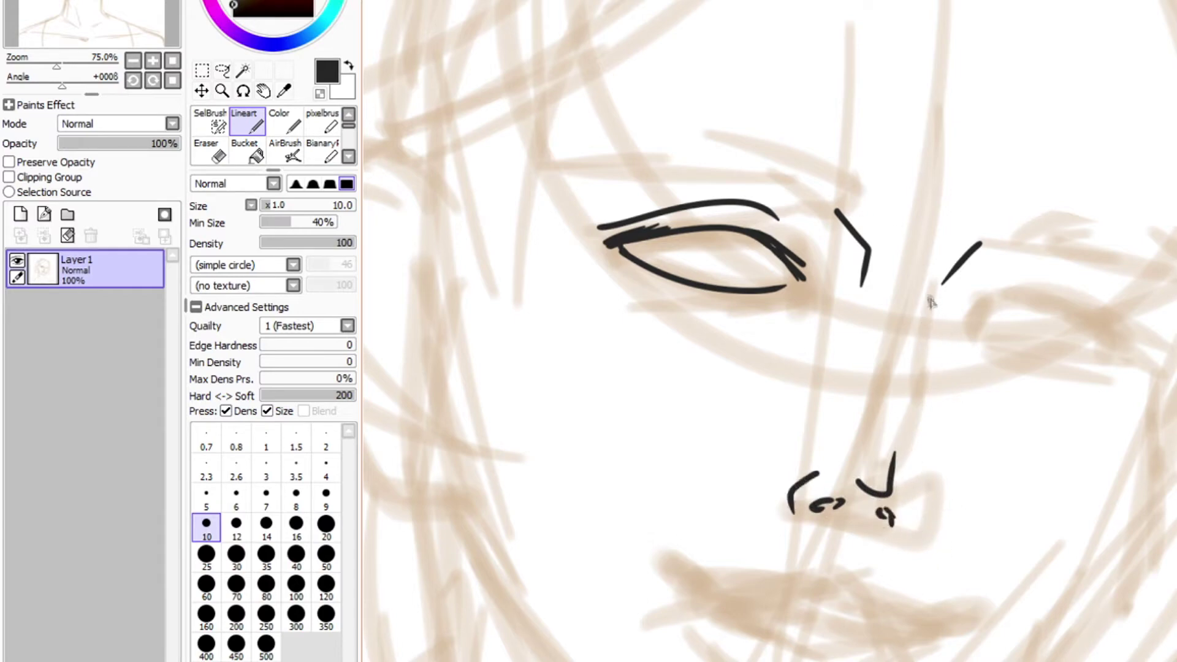
pyautogui.moveTo(933, 283); pyautogui.dragTo(912, 348)
pyautogui.hotkey('ctrl', 'z')
pyautogui.moveTo(666, 237); pyautogui.dragTo(746, 235)
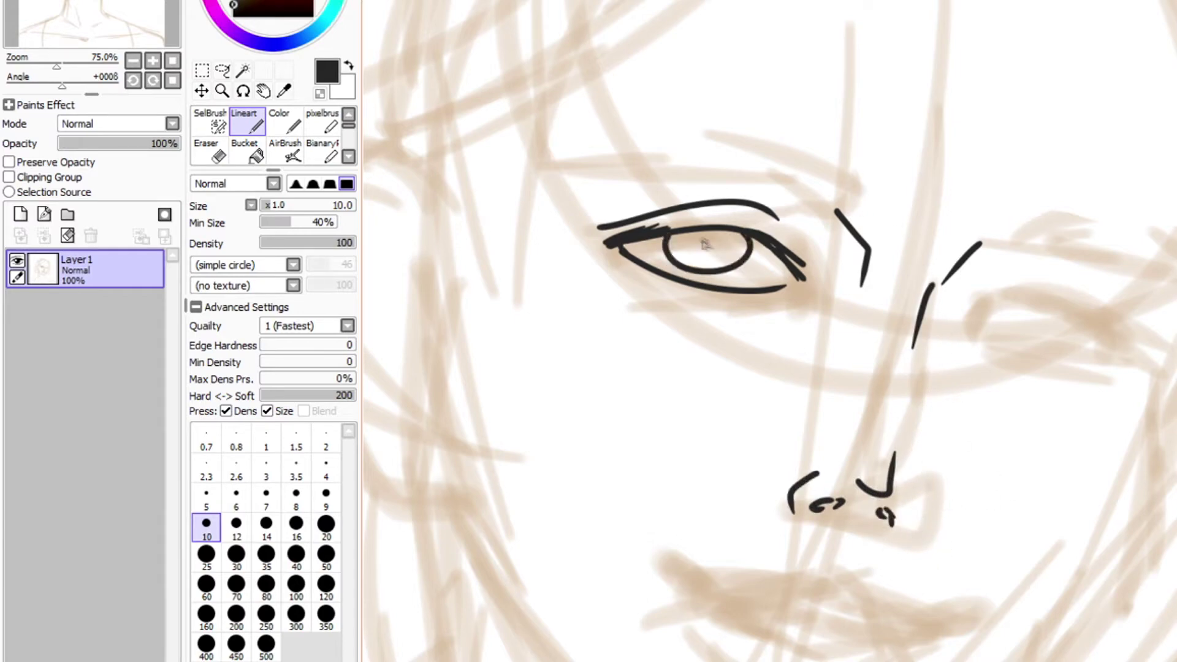
# - Try several inked lines for the mouth, joining both lip corners over the sketch
pyautogui.scroll(-2, 786, 400)
pyautogui.scroll(2, 818, 314)
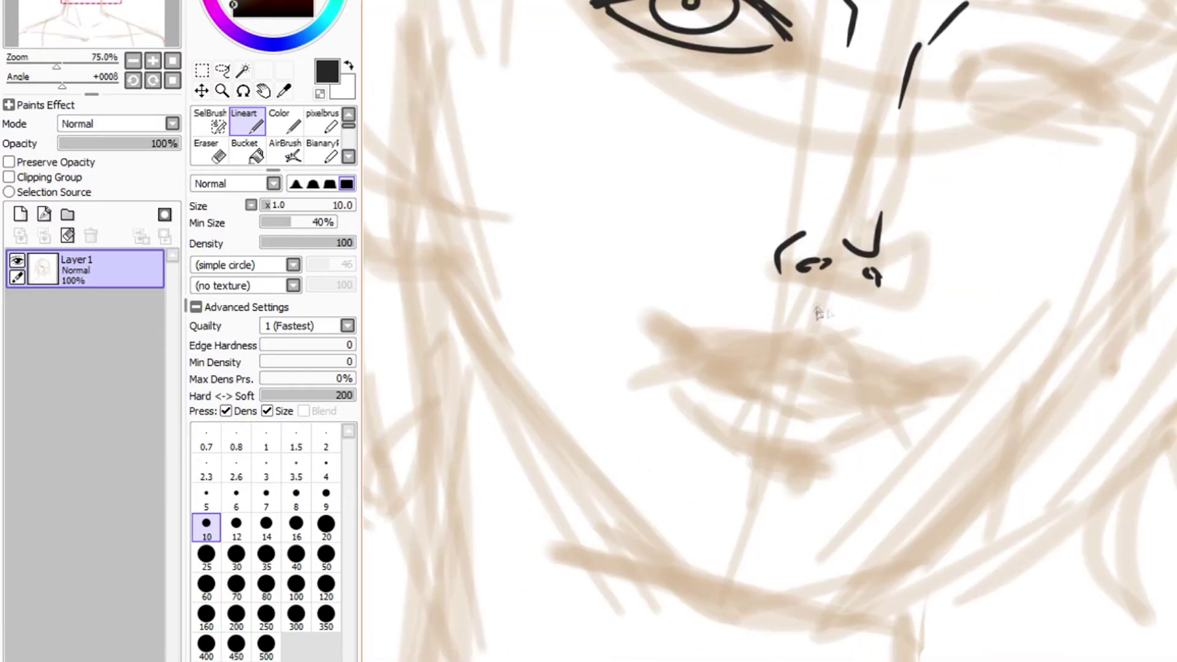
pyautogui.moveTo(667, 328); pyautogui.dragTo(938, 385)
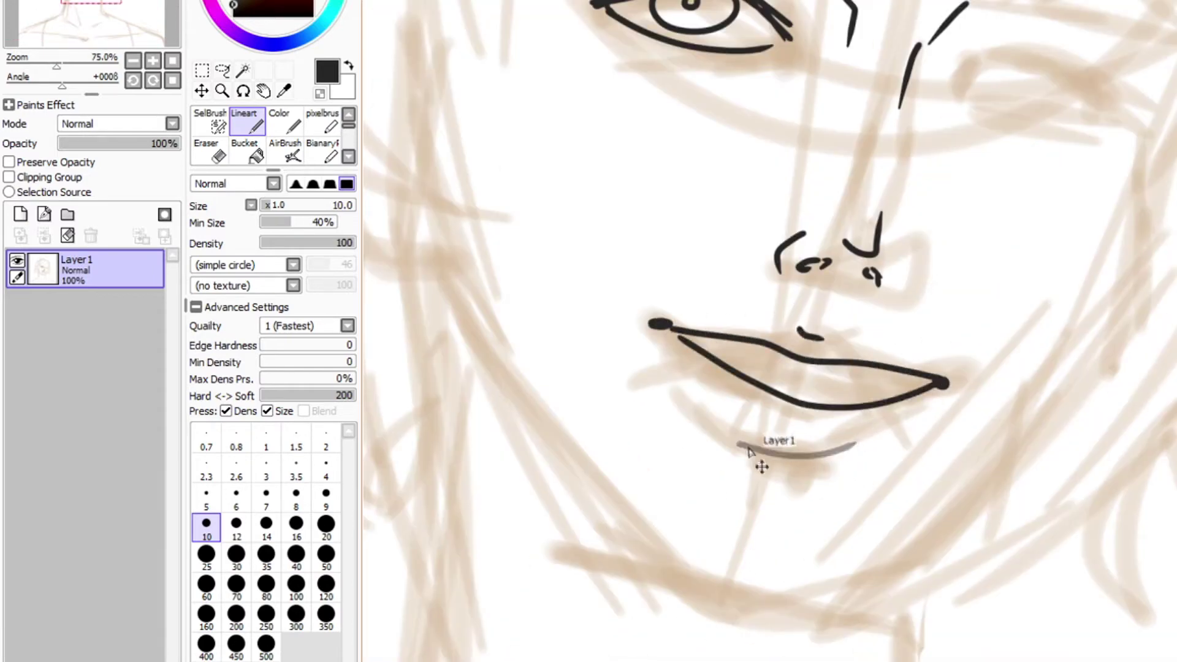
pyautogui.hotkey('ctrl', 'z')
pyautogui.hotkey('ctrl', 'z')
pyautogui.hotkey('ctrl', 'z')
pyautogui.moveTo(693, 347)
pyautogui.mouseDown()
pyautogui.moveTo(895, 384)
pyautogui.moveTo(824, 404)
pyautogui.moveTo(916, 379)
pyautogui.mouseUp()
pyautogui.hotkey('ctrl', 'z')
pyautogui.hotkey('ctrl', 'z')
pyautogui.moveTo(676, 327); pyautogui.dragTo(937, 381)
pyautogui.hotkey('ctrl', 'z')
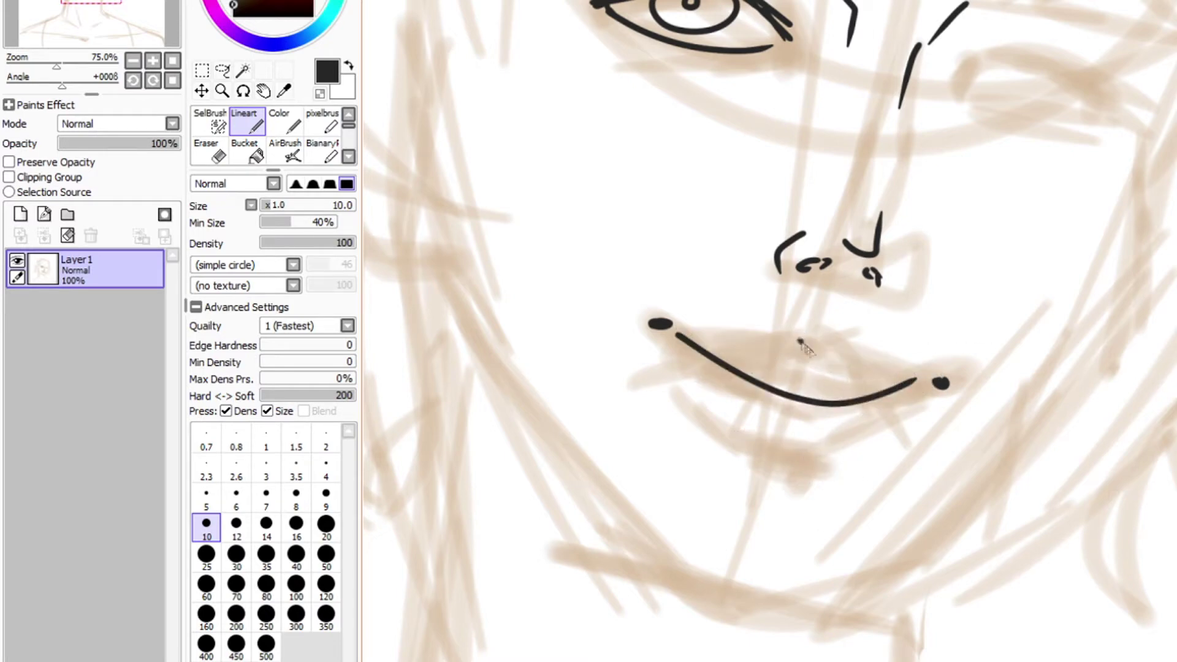
# - Undo all the near-black linework of the mouth, nose and left eye
pyautogui.hotkey('ctrl', 'z')
pyautogui.hotkey('ctrl', 'z')
pyautogui.hotkey('ctrl', 'z')
pyautogui.hotkey('ctrl', 'z')
pyautogui.hotkey('ctrl', 'z')
pyautogui.hotkey('ctrl', 'z')
pyautogui.hotkey('ctrl', 'z')
pyautogui.hotkey('ctrl', 'z')
pyautogui.hotkey('ctrl', 'z')
pyautogui.hotkey('ctrl', 'z')
pyautogui.hotkey('ctrl', 'z')
pyautogui.hotkey('ctrl', 'z')
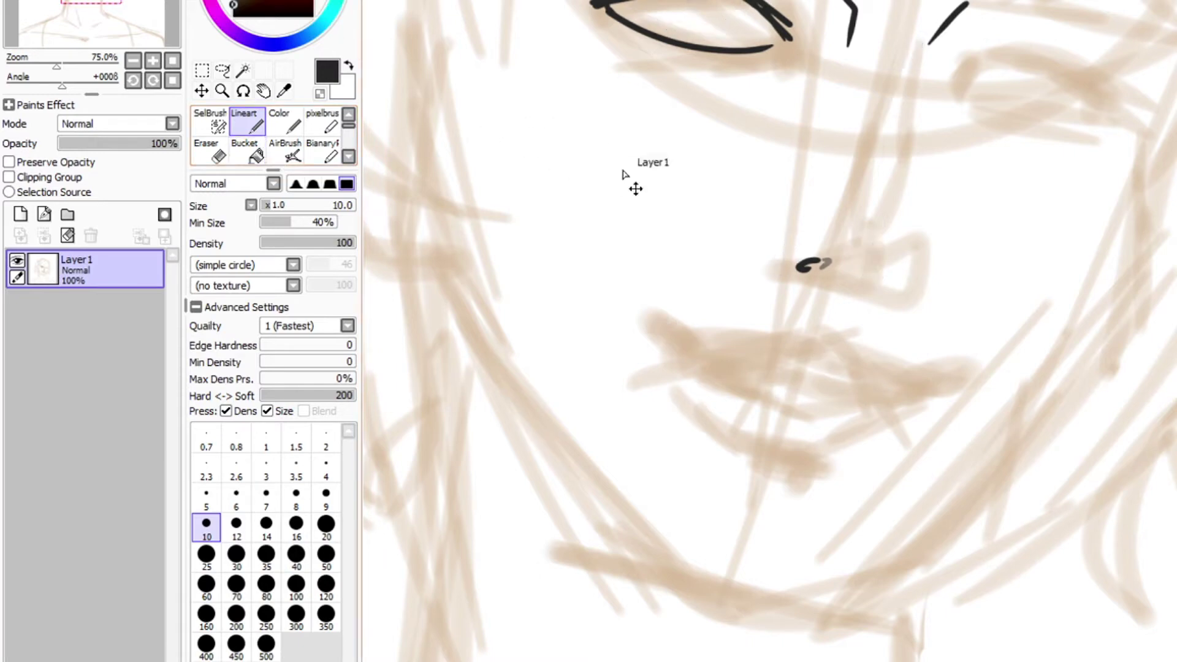
pyautogui.hotkey('ctrl', 'z')
pyautogui.hotkey('ctrl', 'z')
pyautogui.hotkey('ctrl', 'z')
pyautogui.hotkey('ctrl', 'z')
# - Discard a test stroke along the left cheek and set the Lineart brush to dark brown at size 16
pyautogui.scroll(-4, 630, 173)
pyautogui.scroll(1, 638, 187)
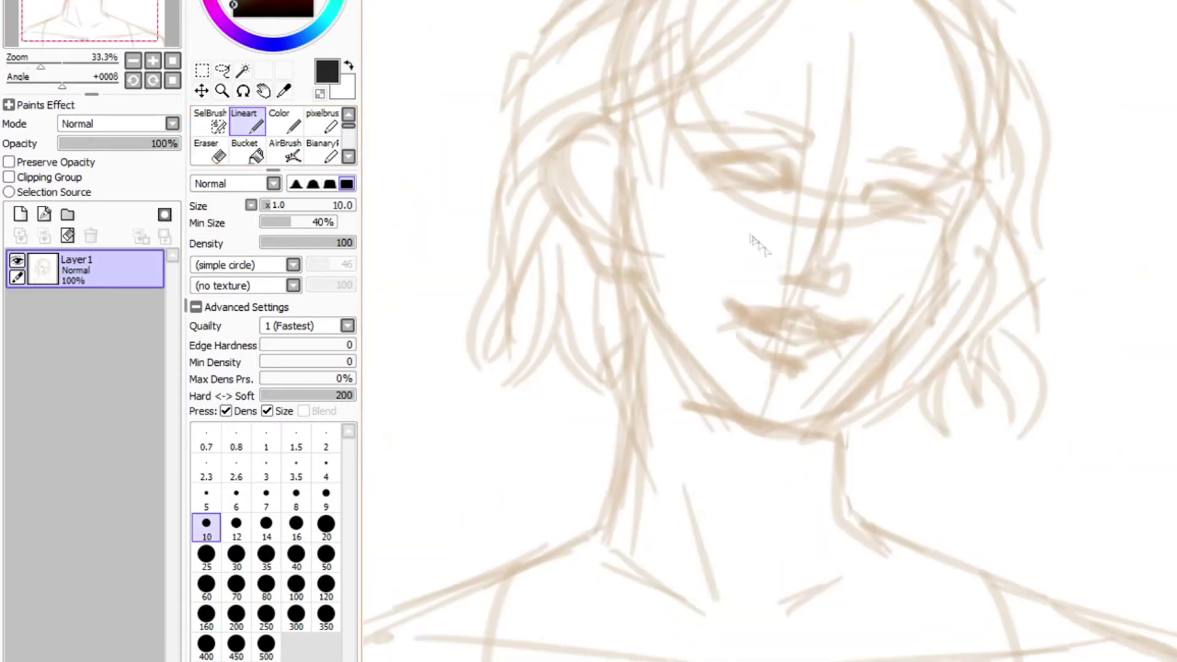
pyautogui.moveTo(631, 187); pyautogui.dragTo(664, 330)
pyautogui.hotkey('ctrl', 'z')
pyautogui.click(284, 1)
pyautogui.click(291, 533)
pyautogui.click(296, 527)
# - Try inking the left cheek and jaw contour down to the chin on the sketch layer
pyautogui.moveTo(620, 179)
pyautogui.mouseDown()
pyautogui.moveTo(775, 436)
pyautogui.moveTo(665, 359)
pyautogui.mouseUp()
pyautogui.hotkey('ctrl', 'z')
pyautogui.hotkey('ctrl', 'z')
pyautogui.hotkey('ctrl', 'z')
pyautogui.hotkey('ctrl', 'z')
pyautogui.moveTo(626, 182); pyautogui.dragTo(641, 315)
pyautogui.moveTo(636, 292); pyautogui.dragTo(758, 425)
pyautogui.hotkey('ctrl', 'z')
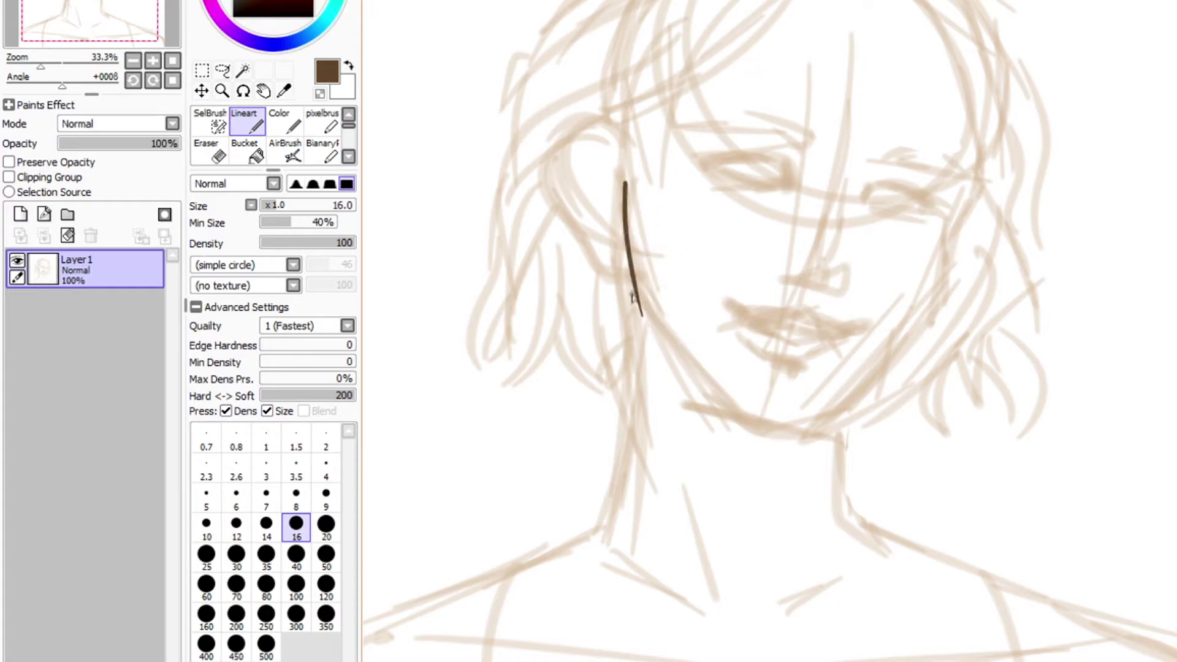
pyautogui.moveTo(635, 291); pyautogui.dragTo(758, 426)
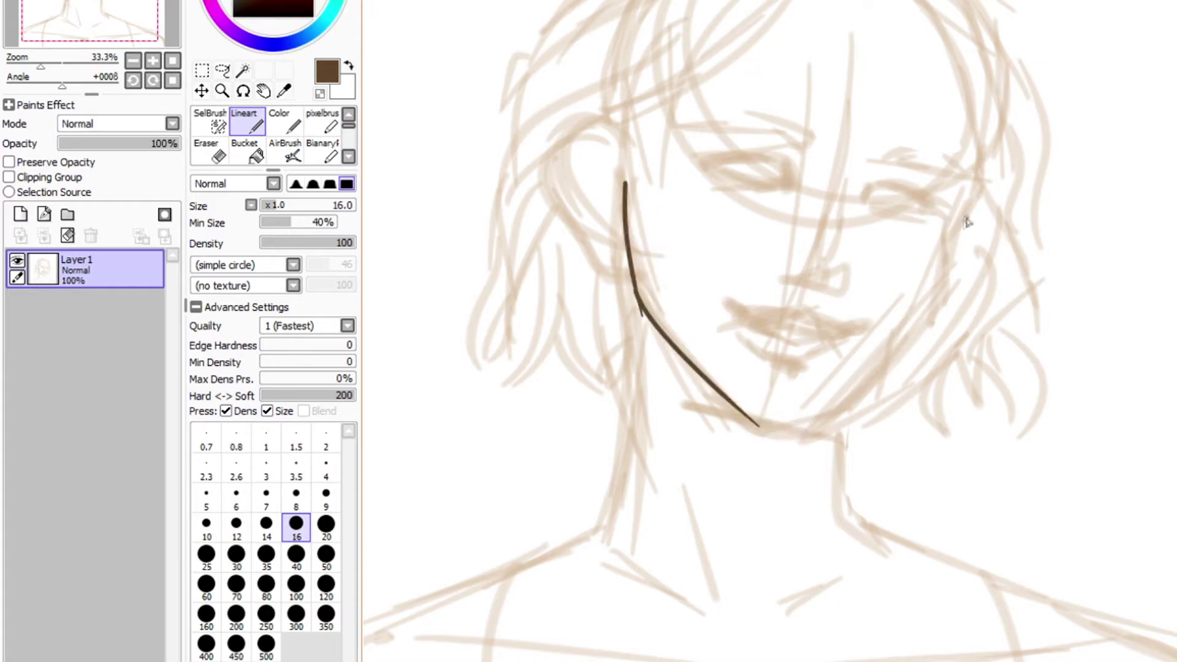
pyautogui.moveTo(741, 410); pyautogui.dragTo(801, 426)
pyautogui.press('e')
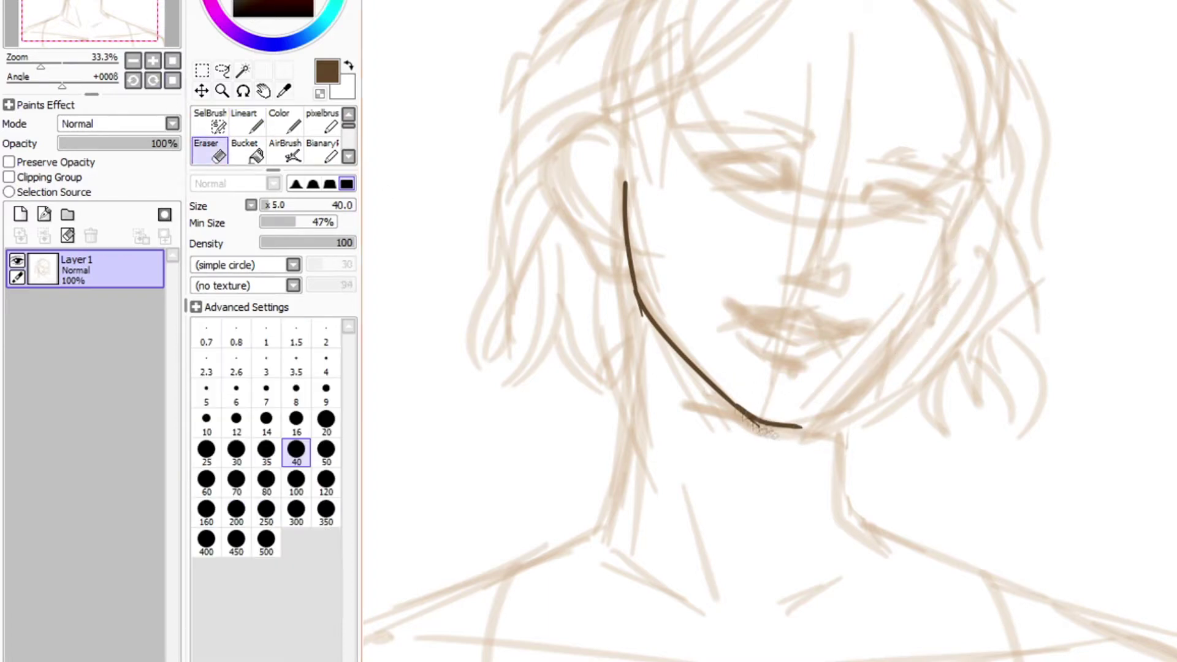
# - Undo the inked cheek, jaw and chin strokes on the sketch layer
pyautogui.hotkey('ctrl', 'z')
pyautogui.hotkey('ctrl', 'z')
pyautogui.hotkey('ctrl', 'z')
# - Add a new layer above the sketch and ink the left cheek, the chin and the lower right jaw on it
pyautogui.click(21, 215)
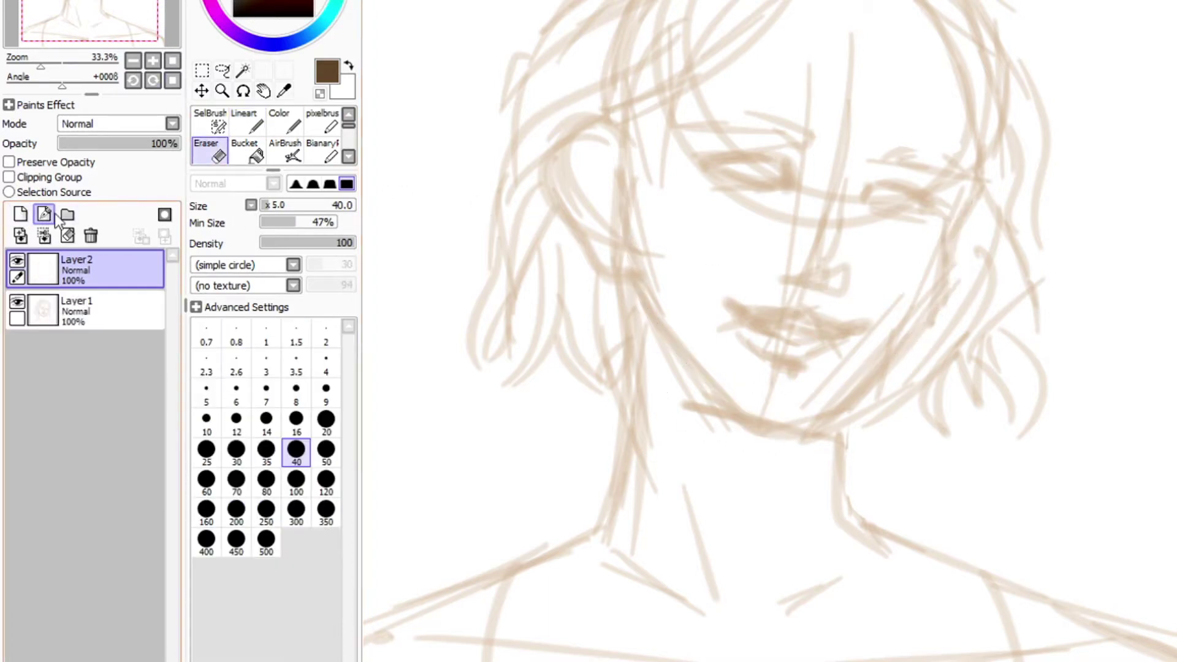
pyautogui.click(247, 121)
pyautogui.moveTo(624, 179); pyautogui.dragTo(638, 293)
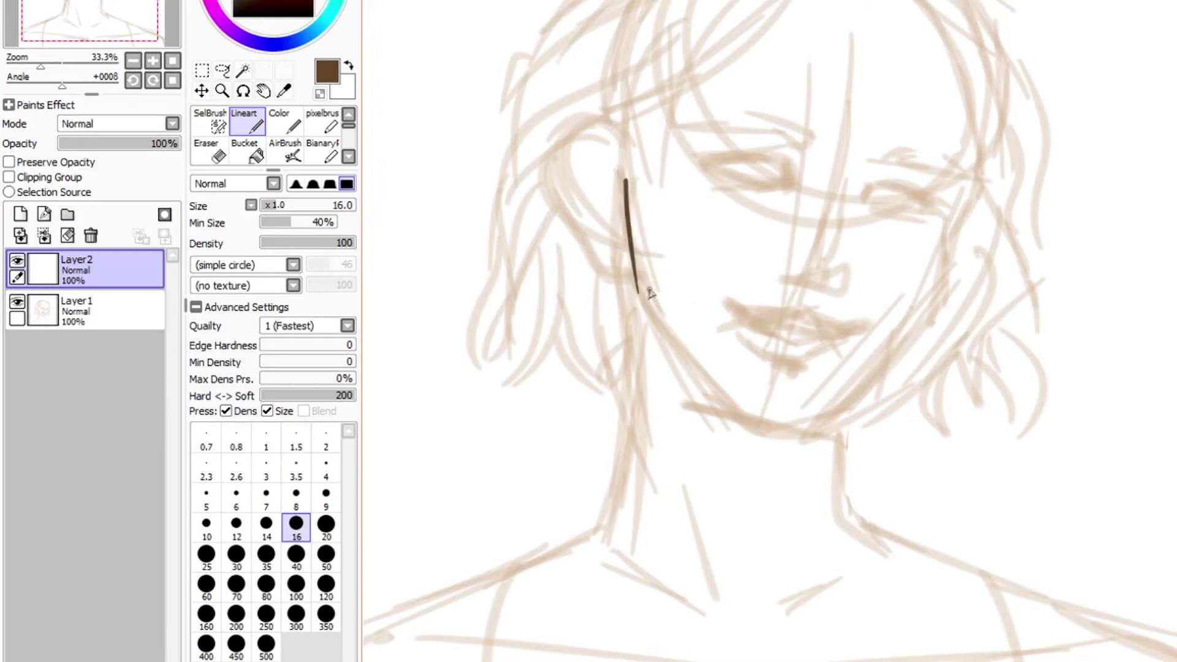
pyautogui.moveTo(684, 365)
pyautogui.mouseDown()
pyautogui.moveTo(754, 418)
pyautogui.moveTo(948, 314)
pyautogui.mouseUp()
pyautogui.hotkey('ctrl', 'z')
pyautogui.moveTo(803, 424); pyautogui.dragTo(921, 332)
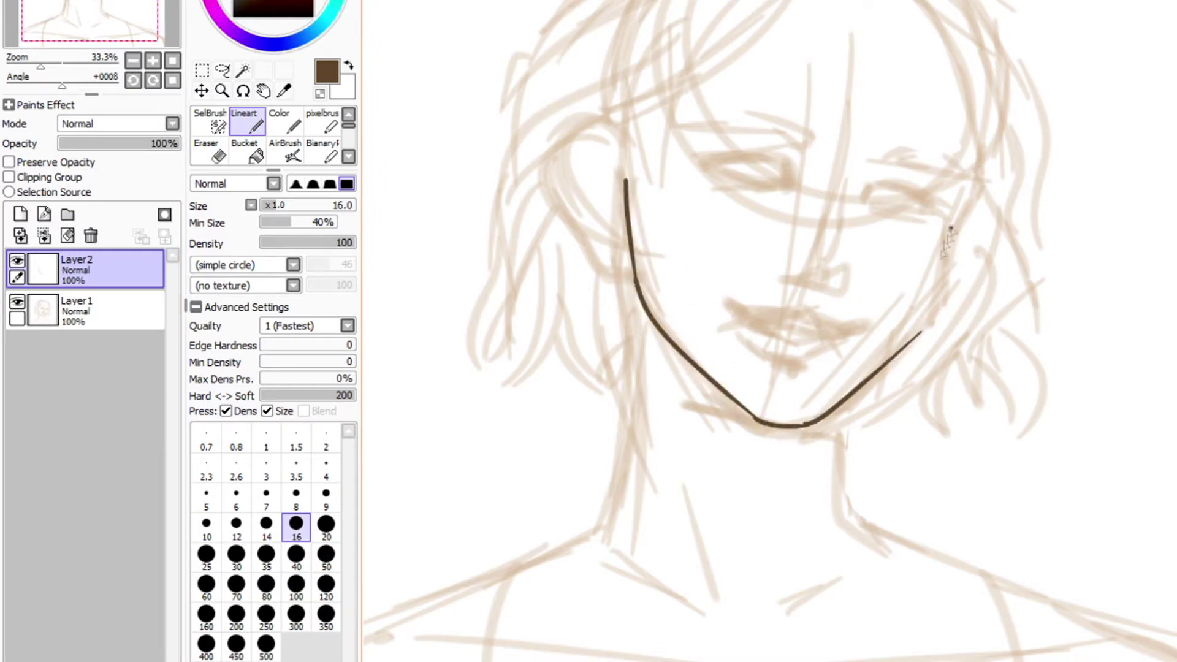
# - Ink the right cheek contour from beside the eye down into the jawline, redoing it until it joins smoothly
pyautogui.moveTo(949, 231); pyautogui.dragTo(944, 304)
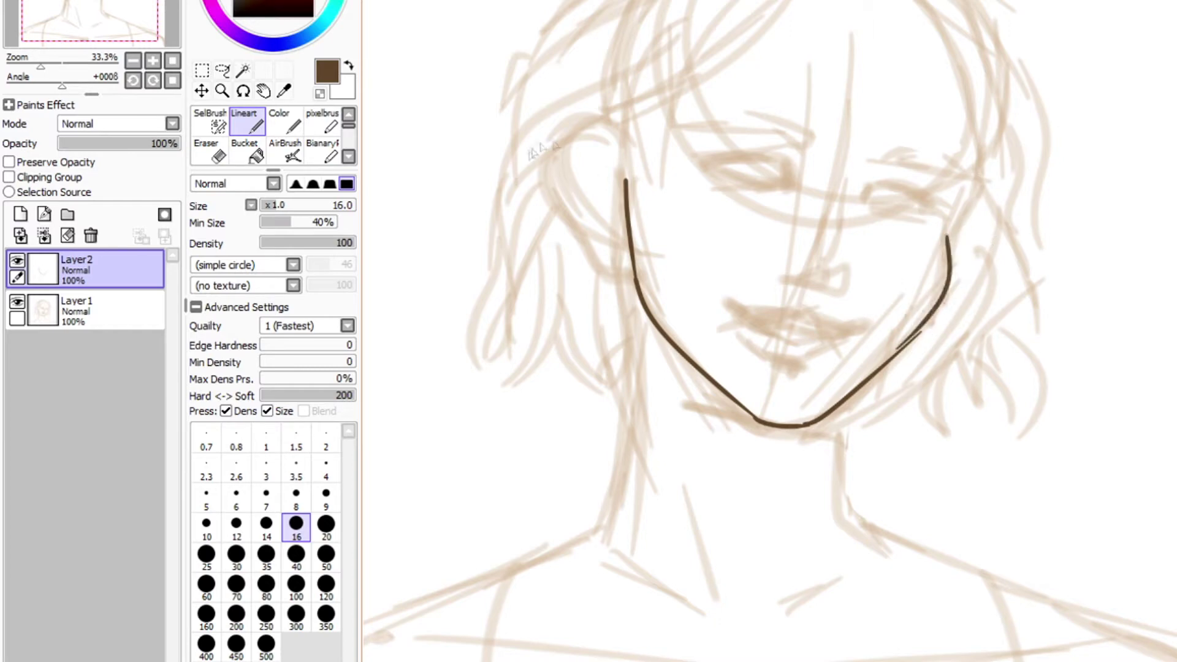
pyautogui.hotkey('ctrl', 'z')
pyautogui.moveTo(950, 231)
pyautogui.mouseDown()
pyautogui.moveTo(816, 399)
pyautogui.moveTo(840, 398)
pyautogui.moveTo(793, 411)
pyautogui.moveTo(889, 343)
pyautogui.mouseUp()
pyautogui.hotkey('ctrl', 'z')
pyautogui.hotkey('ctrl', 'z')
pyautogui.click(214, 158)
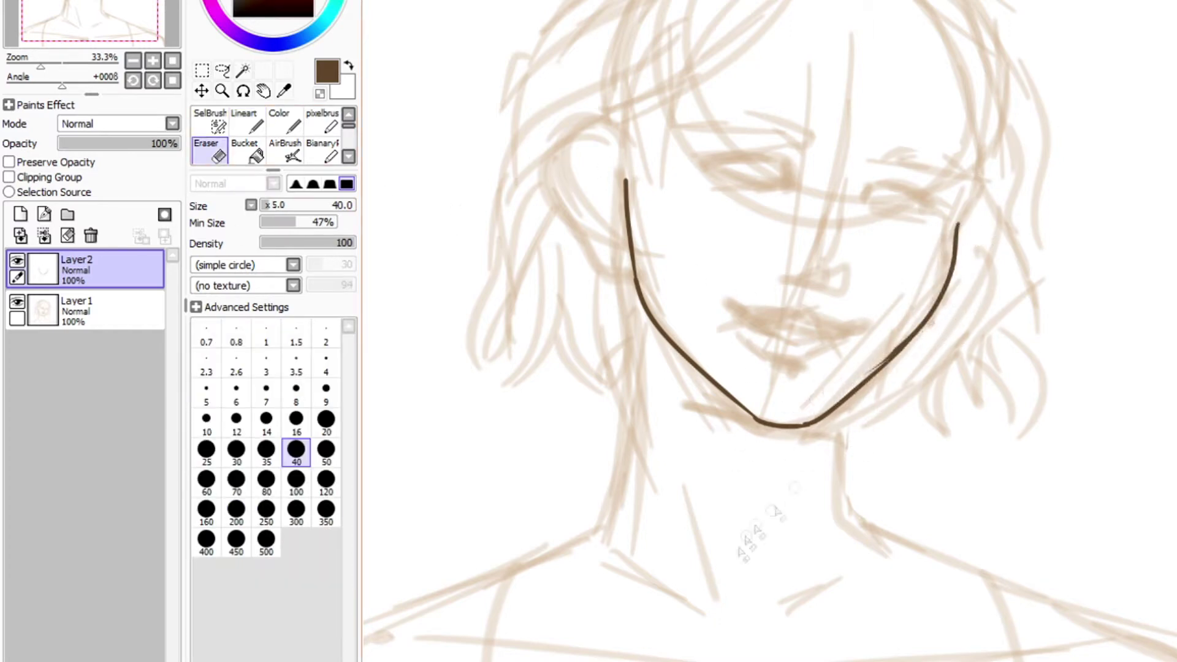
# - Ink the hairline from the parting across the left forehead and down the right side of the face
pyautogui.click(247, 122)
pyautogui.moveTo(798, 1); pyautogui.dragTo(605, 133)
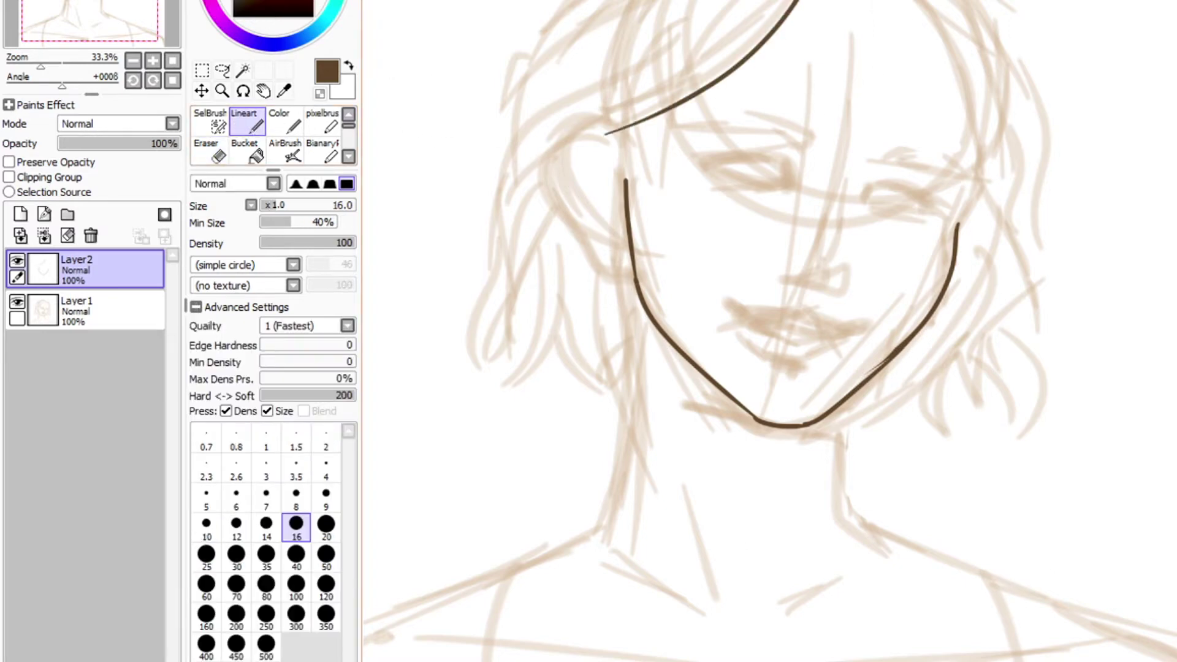
pyautogui.hotkey('ctrl', 'z')
pyautogui.moveTo(913, 1); pyautogui.dragTo(973, 214)
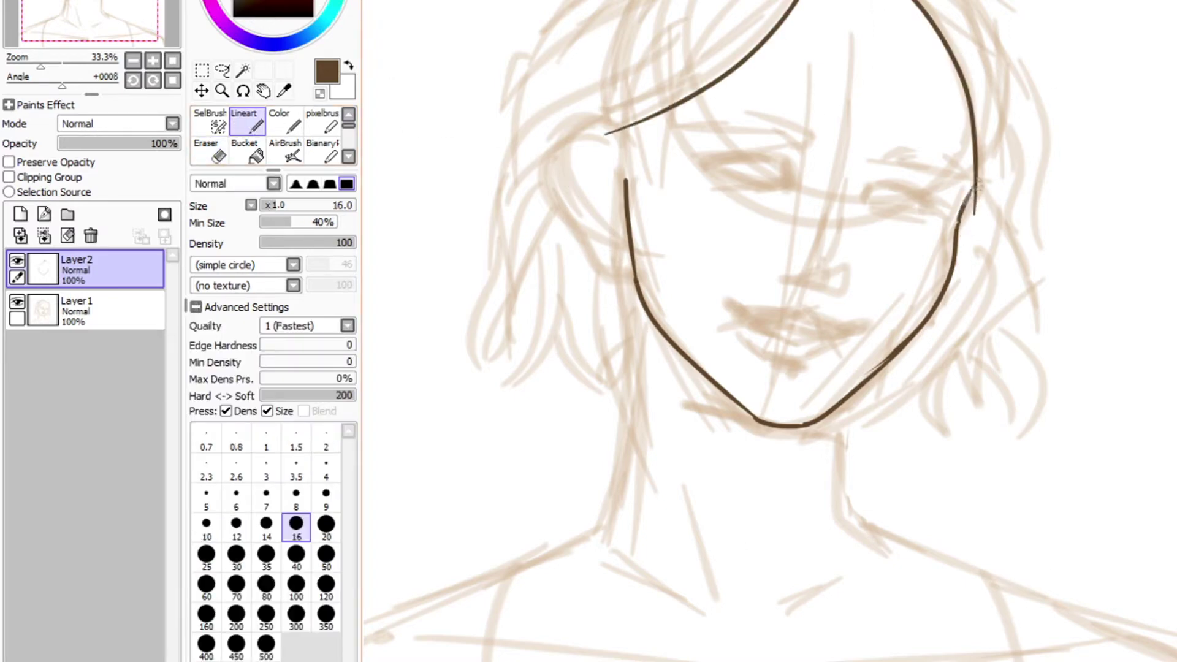
# - Ink both sides of the neck from the ear and jaw down to the shoulders
pyautogui.moveTo(630, 268)
pyautogui.mouseDown()
pyautogui.moveTo(628, 546)
pyautogui.moveTo(623, 518)
pyautogui.moveTo(598, 546)
pyautogui.mouseUp()
pyautogui.hotkey('ctrl', 'z')
pyautogui.hotkey('ctrl', 'z')
pyautogui.moveTo(841, 405); pyautogui.dragTo(894, 582)
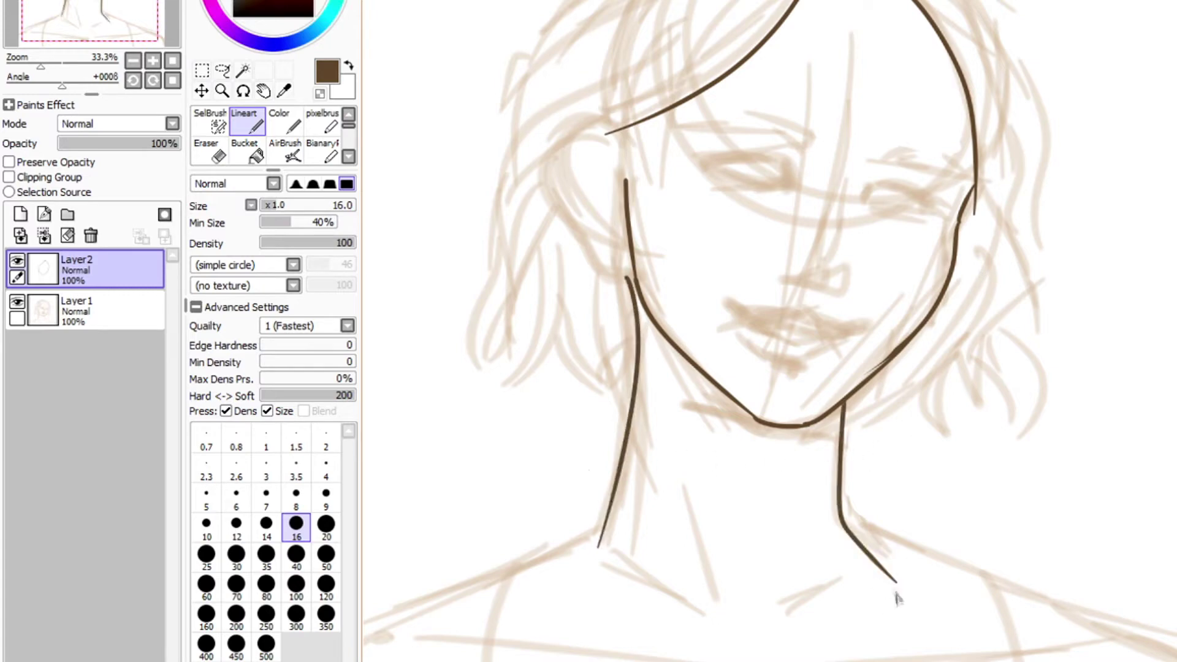
pyautogui.hotkey('ctrl', 'z')
pyautogui.moveTo(844, 402); pyautogui.dragTo(891, 563)
# - Ink the diagonal neck muscle line and a short accent stroke on each side of the neck's base
pyautogui.moveTo(663, 463); pyautogui.dragTo(729, 605)
pyautogui.moveTo(619, 559); pyautogui.dragTo(675, 595)
pyautogui.moveTo(800, 597); pyautogui.dragTo(864, 578)
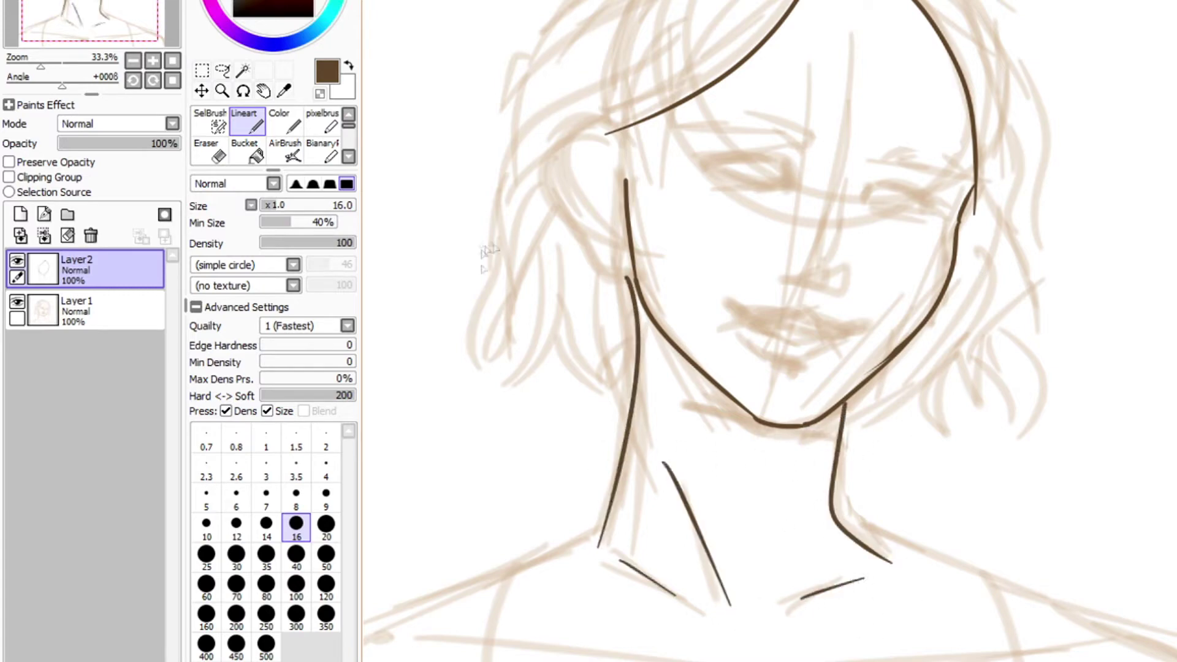
# - Ink the left ear with the hair strand sweeping across it and erase the stray line ends around it
pyautogui.moveTo(625, 179); pyautogui.dragTo(597, 143)
pyautogui.moveTo(601, 145); pyautogui.dragTo(565, 201)
pyautogui.hotkey('ctrl', 'z')
pyautogui.moveTo(631, 269)
pyautogui.mouseDown()
pyautogui.moveTo(569, 228)
pyautogui.moveTo(564, 186)
pyautogui.mouseUp()
pyautogui.moveTo(668, 111); pyautogui.dragTo(517, 264)
pyautogui.click(210, 150)
pyautogui.moveTo(556, 197); pyautogui.dragTo(564, 185)
pyautogui.moveTo(598, 143); pyautogui.dragTo(607, 153)
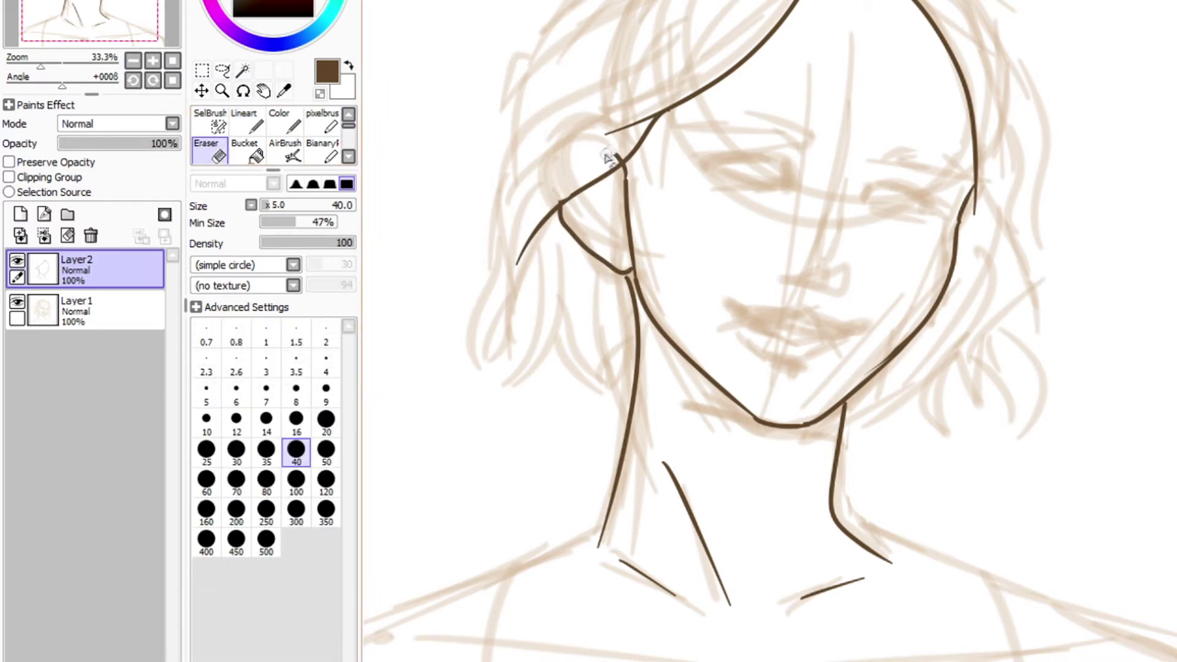
# - Ink the mouth with its parting line, the upper lip and the shadow stroke under the lower lip
pyautogui.click(243, 123)
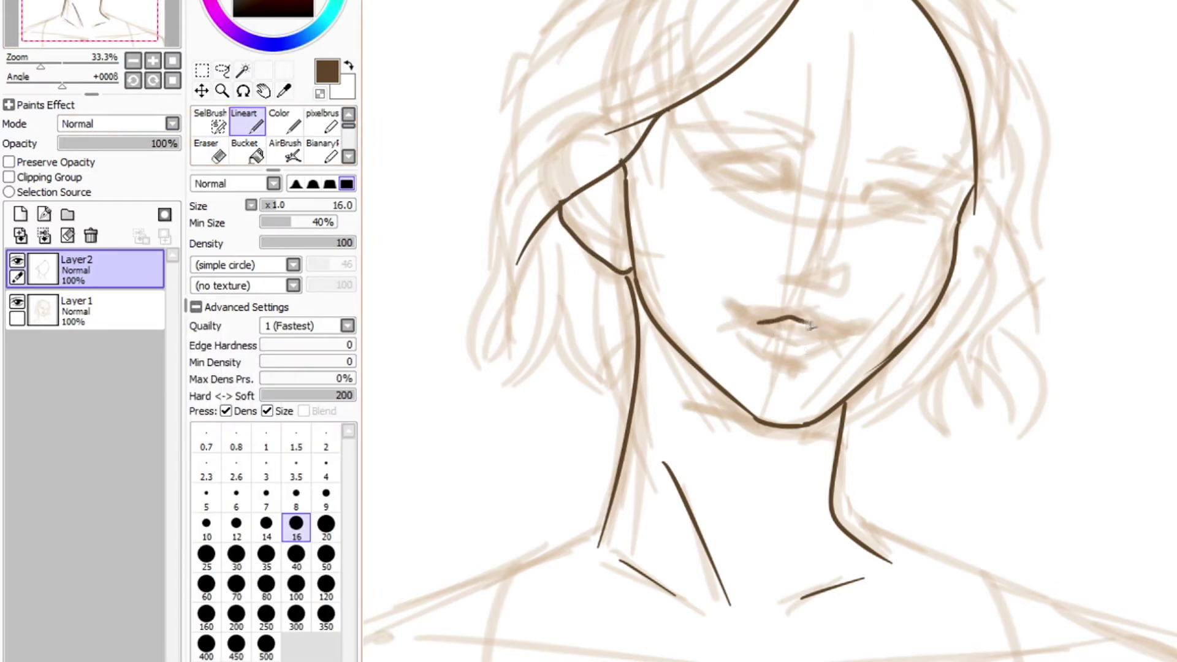
pyautogui.moveTo(809, 324); pyautogui.dragTo(827, 334)
pyautogui.moveTo(759, 327); pyautogui.dragTo(826, 336)
pyautogui.hotkey('ctrl', 'z')
pyautogui.hotkey('ctrl', 'z')
pyautogui.hotkey('ctrl', 'z')
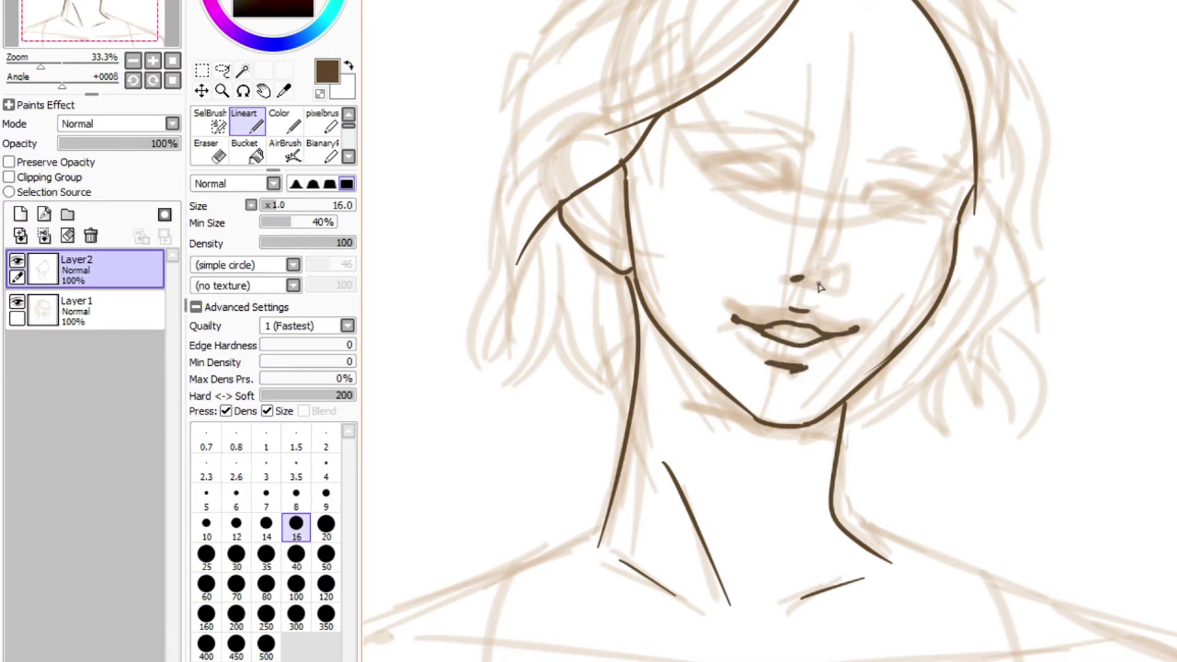
# - Ink the nose with small strokes for the nostrils, tip and wings
pyautogui.hotkey('ctrl', 'z')
pyautogui.hotkey('ctrl', 'z')
pyautogui.moveTo(793, 275); pyautogui.dragTo(782, 276)
pyautogui.hotkey('ctrl', 'z')
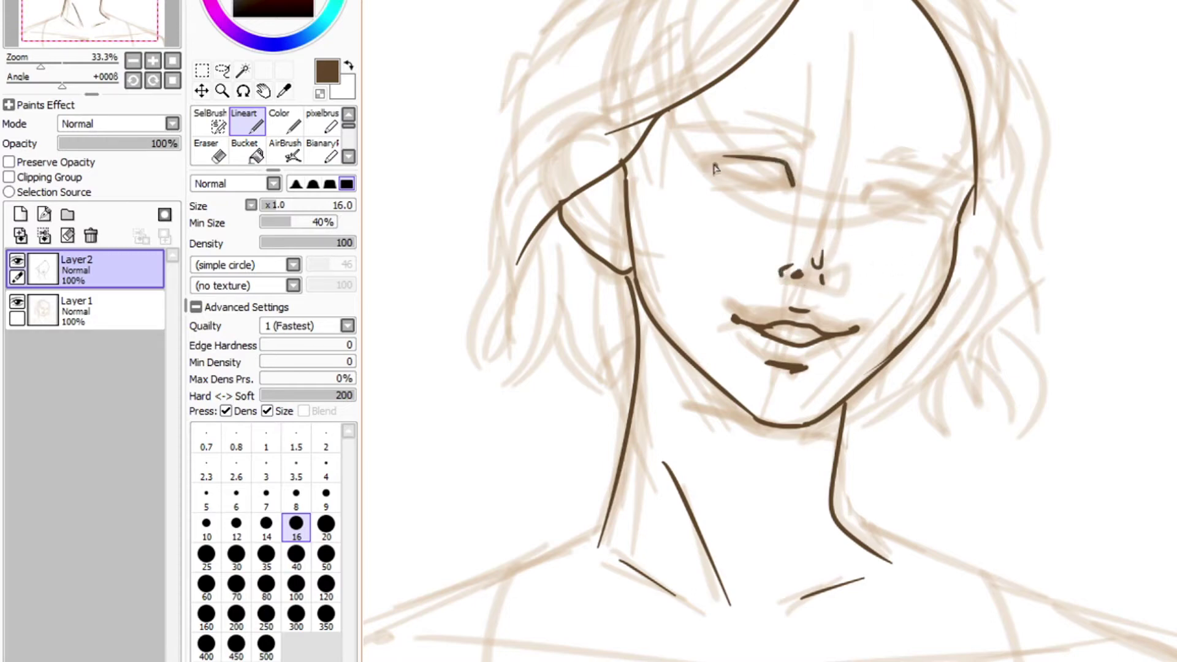
# - Try inking the upper and lower lid outlines of both eyes
pyautogui.hotkey('ctrl', 'z')
pyautogui.moveTo(709, 162); pyautogui.dragTo(790, 185)
pyautogui.hotkey('ctrl', 'z')
pyautogui.moveTo(706, 163); pyautogui.dragTo(783, 182)
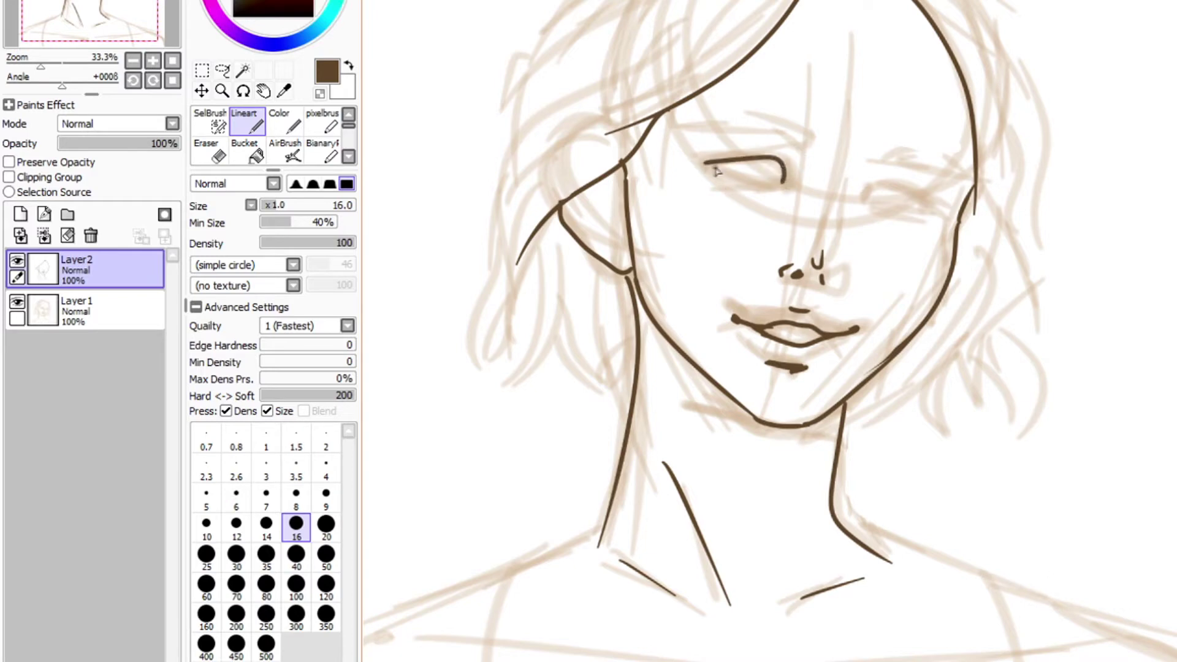
pyautogui.moveTo(862, 194); pyautogui.dragTo(927, 211)
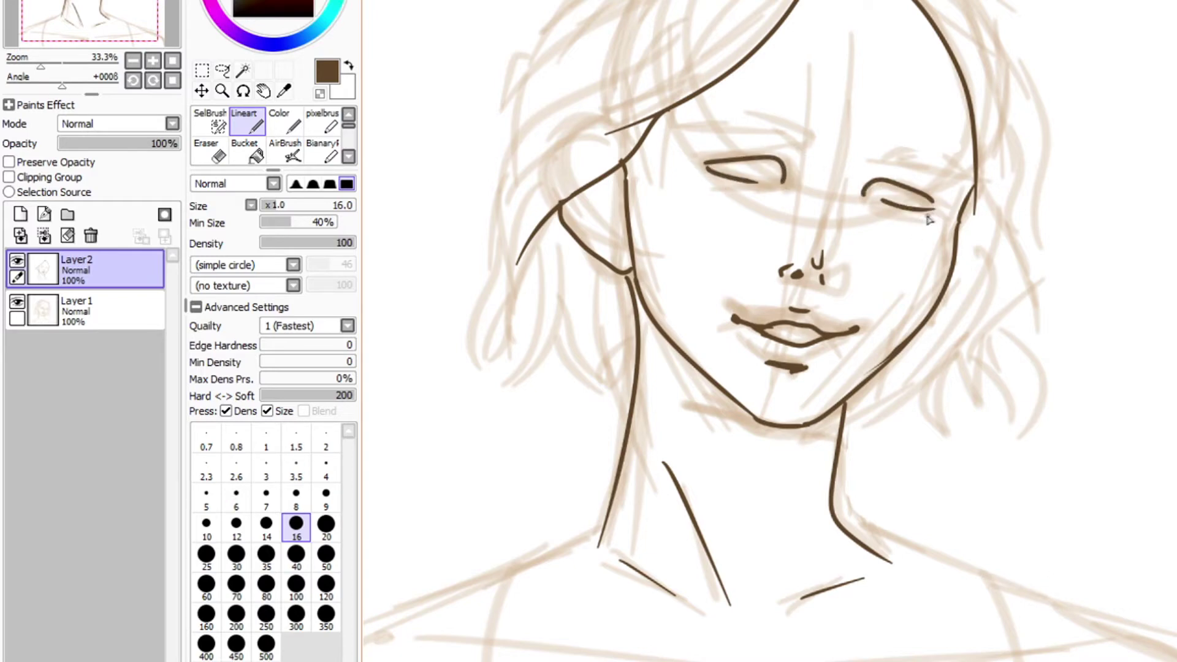
# - Try adding a crease above each eye and a line under the right eye
pyautogui.moveTo(698, 156); pyautogui.dragTo(778, 154)
pyautogui.moveTo(866, 172); pyautogui.dragTo(927, 194)
pyautogui.moveTo(882, 228); pyautogui.dragTo(947, 247)
pyautogui.hotkey('ctrl', 'z')
pyautogui.hotkey('ctrl', 'z')
pyautogui.hotkey('ctrl', 'z')
# - Undo the left eyelid crease and the inked outlines of both eyes
pyautogui.moveTo(693, 157); pyautogui.dragTo(778, 155)
pyautogui.hotkey('ctrl', 'z')
pyautogui.hotkey('ctrl', 'z')
pyautogui.hotkey('ctrl', 'z')
pyautogui.hotkey('ctrl', 'z')
pyautogui.hotkey('ctrl', 'z')
pyautogui.hotkey('ctrl', 'z')
# - Ink new almond-shaped outlines for both eyes over the sketch
pyautogui.moveTo(702, 153)
pyautogui.mouseDown()
pyautogui.moveTo(764, 157)
pyautogui.moveTo(783, 184)
pyautogui.mouseUp()
pyautogui.moveTo(701, 161); pyautogui.dragTo(774, 183)
pyautogui.hotkey('ctrl', 'z')
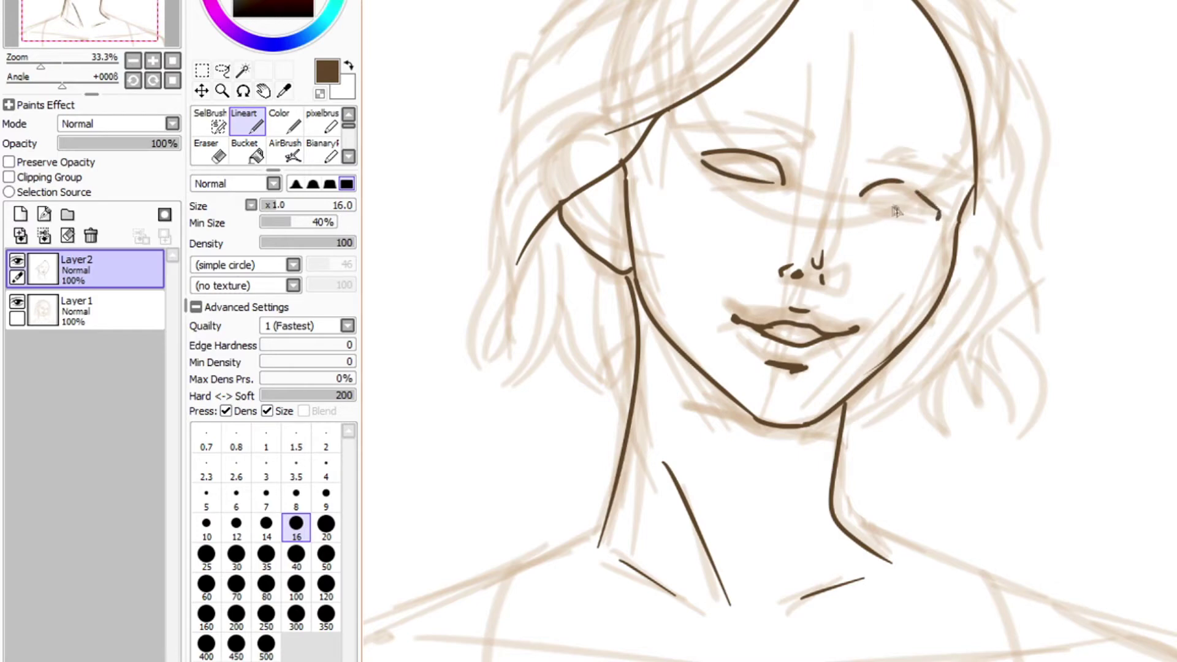
pyautogui.moveTo(873, 207); pyautogui.dragTo(939, 217)
# - Ink an upper eyelid crease over each eye and an arched eyebrow above each one
pyautogui.moveTo(755, 148); pyautogui.dragTo(785, 168)
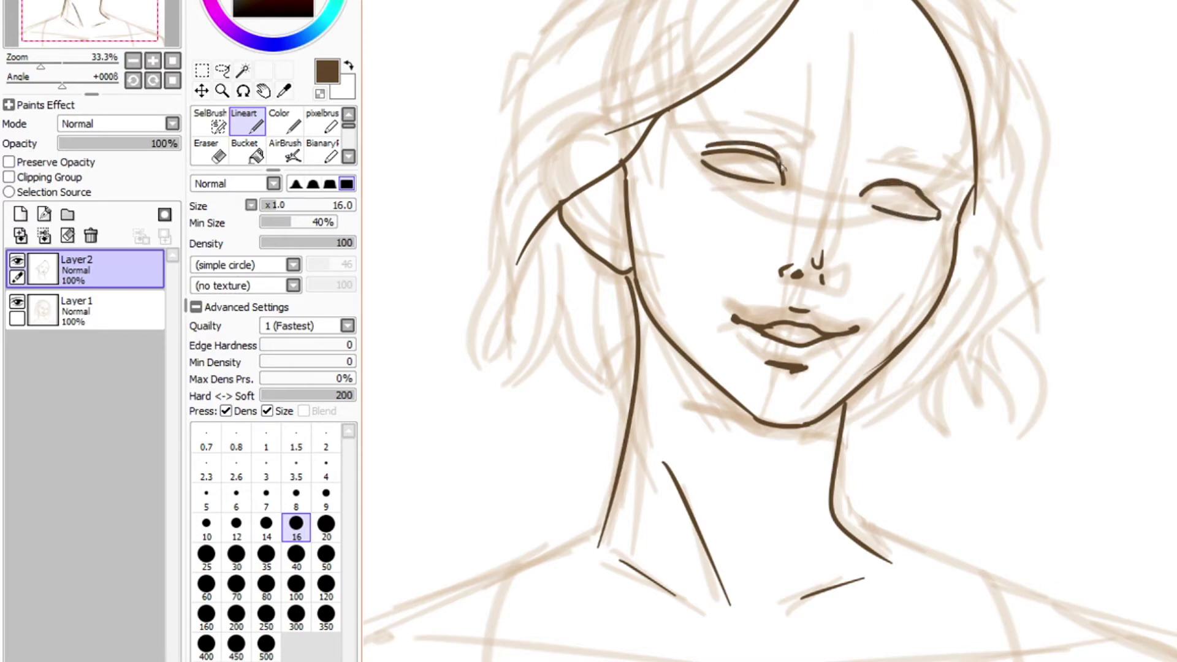
pyautogui.moveTo(860, 185); pyautogui.dragTo(938, 200)
pyautogui.hotkey('ctrl', 'z')
pyautogui.hotkey('ctrl', 'z')
pyautogui.hotkey('ctrl', 'z')
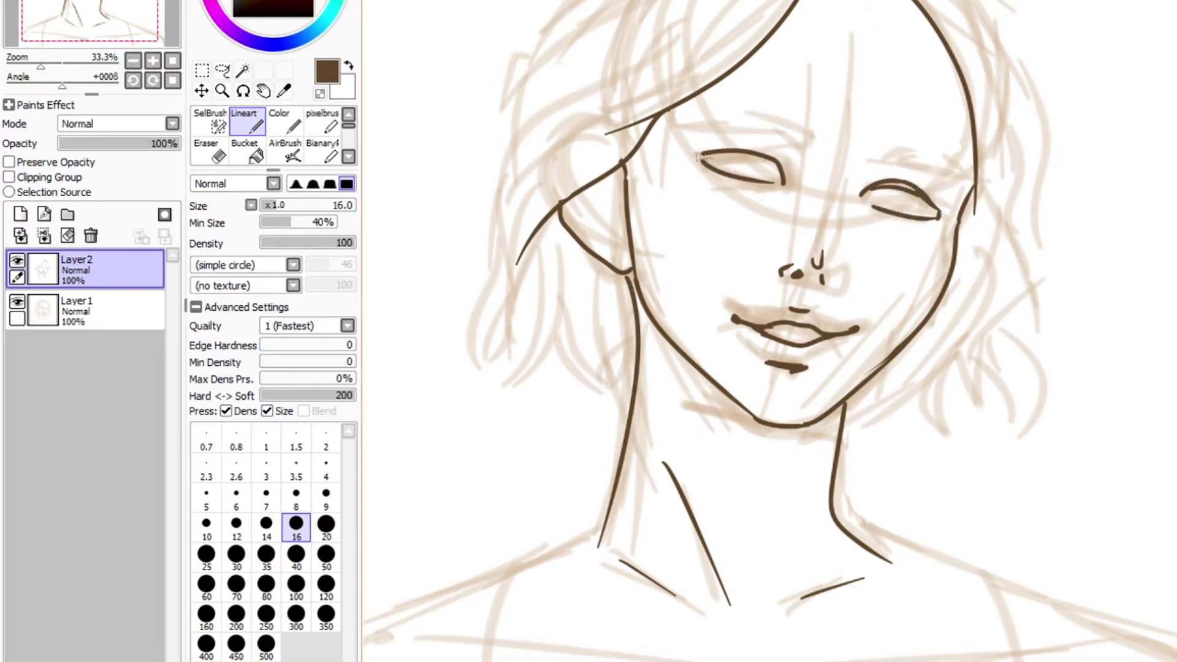
pyautogui.moveTo(692, 157); pyautogui.dragTo(782, 156)
pyautogui.moveTo(692, 130); pyautogui.dragTo(800, 138)
pyautogui.moveTo(871, 160); pyautogui.dragTo(949, 179)
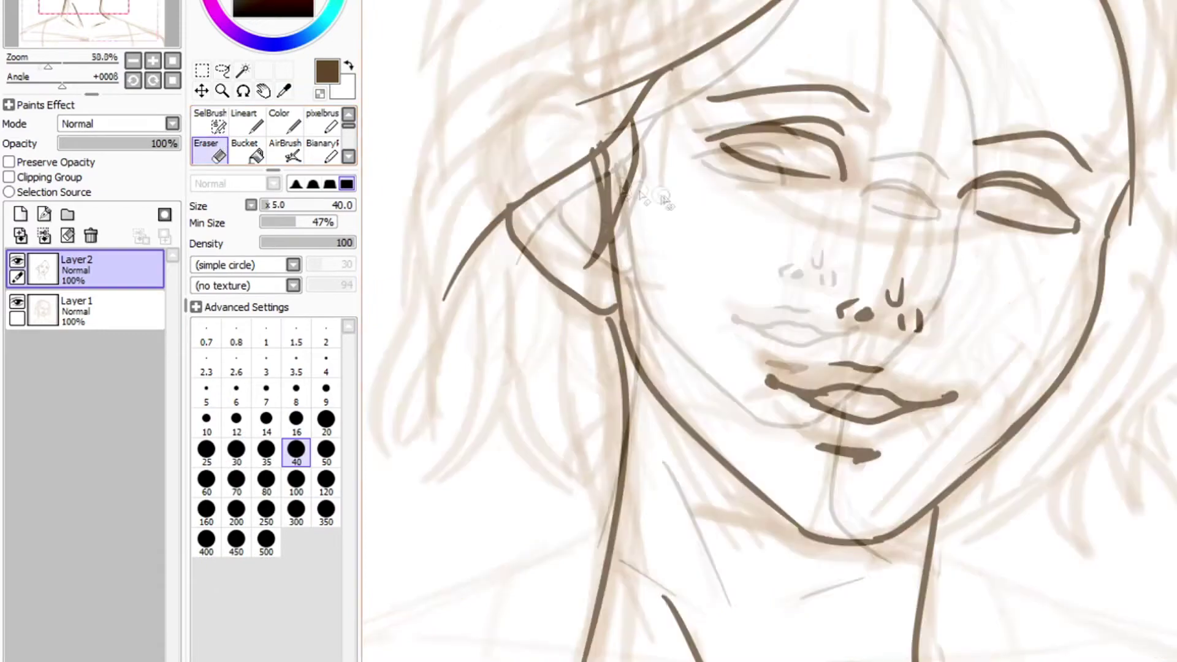
# - Erase the overlapping face line between the hair strands beside the left ear with the Eraser at size 8
pyautogui.scroll(4, 602, 191)
pyautogui.click(296, 392)
pyautogui.moveTo(644, 17); pyautogui.dragTo(603, 44)
pyautogui.moveTo(554, 32); pyautogui.dragTo(574, 18)
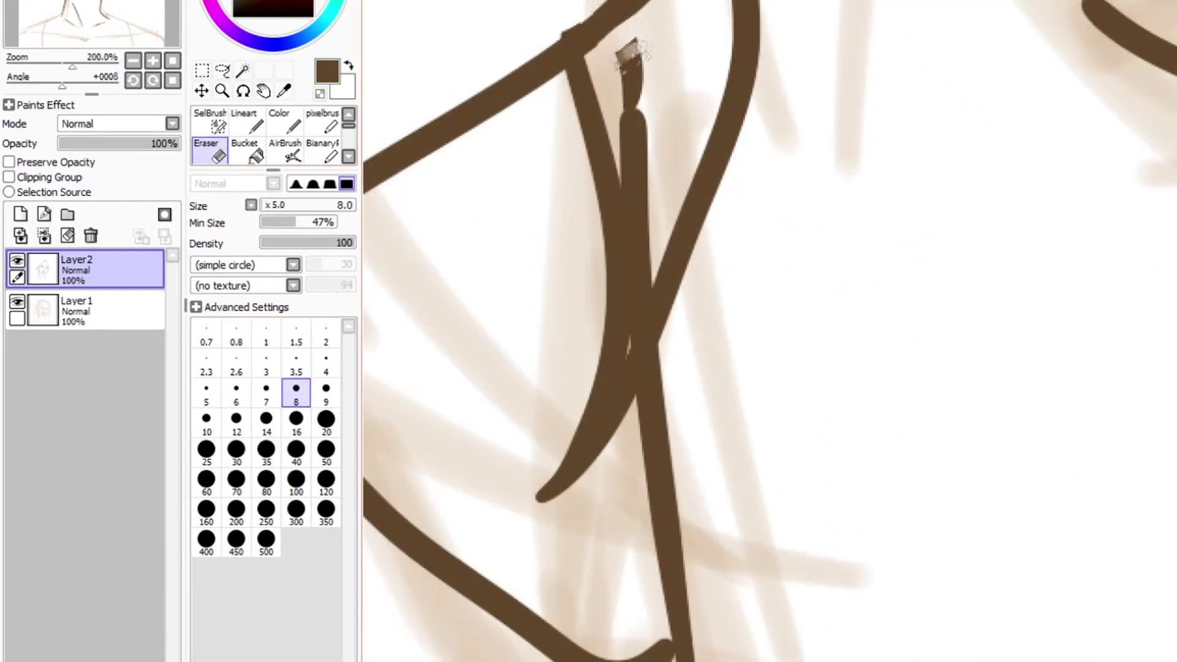
pyautogui.moveTo(632, 46)
pyautogui.mouseDown()
pyautogui.moveTo(649, 306)
pyautogui.moveTo(625, 367)
pyautogui.moveTo(645, 285)
pyautogui.moveTo(635, 240)
pyautogui.mouseUp()
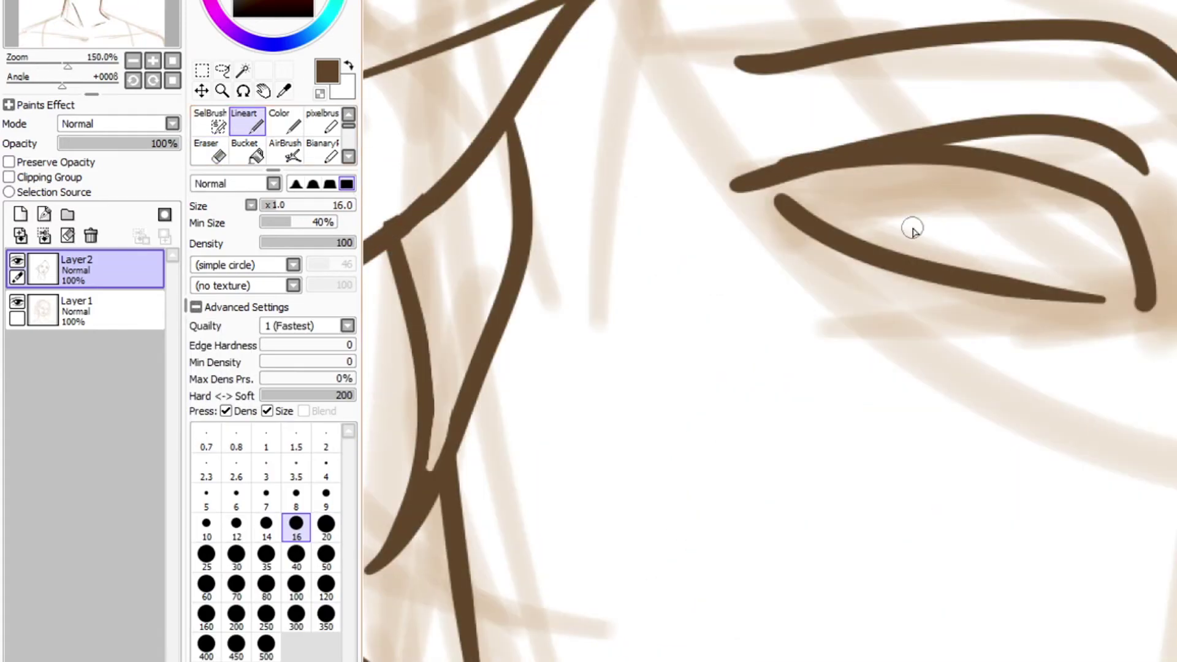
# - Ink an iris inside each eye with the Lineart brush at size 16
pyautogui.moveTo(843, 168); pyautogui.dragTo(860, 221)
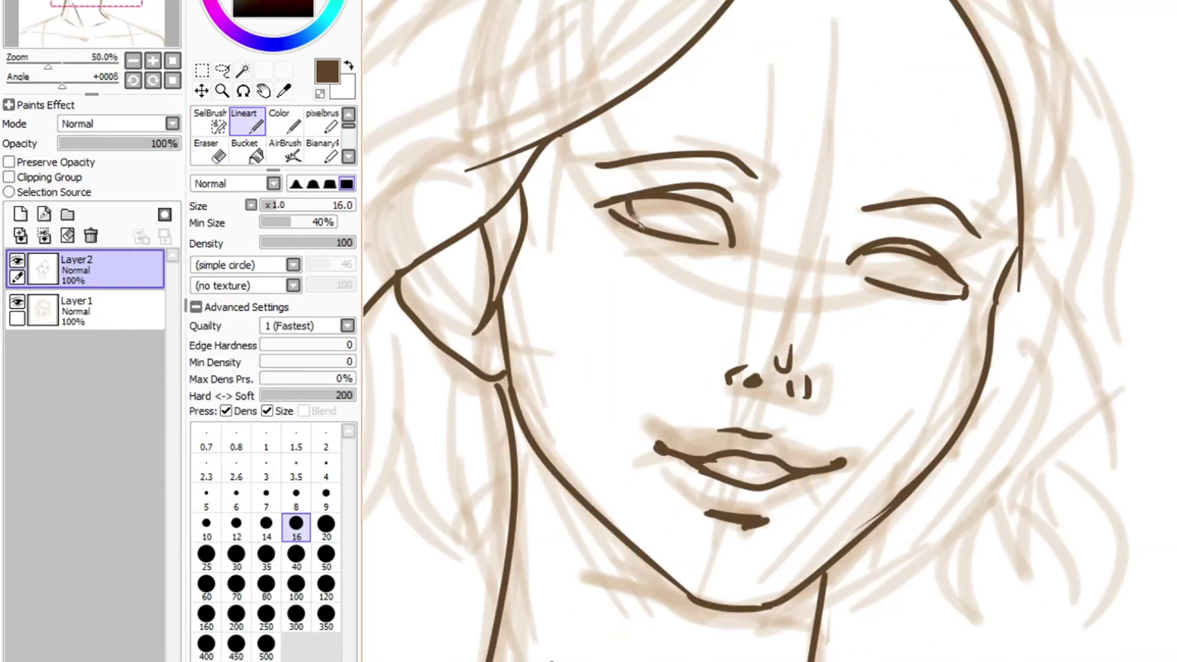
pyautogui.moveTo(635, 220); pyautogui.dragTo(690, 204)
pyautogui.moveTo(867, 252); pyautogui.dragTo(934, 262)
pyautogui.hotkey('ctrl', 'z')
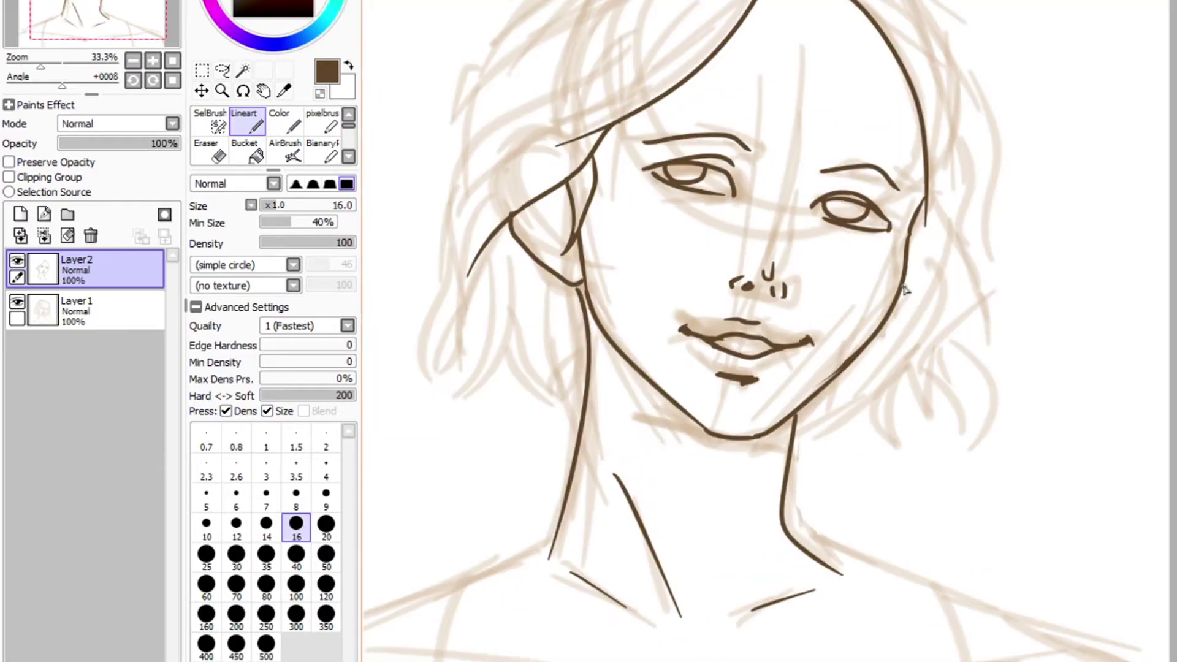
# - Try inking a right jaw stroke and a long hair line sweeping from the crown to the left side
pyautogui.moveTo(903, 329); pyautogui.dragTo(924, 211)
pyautogui.hotkey('ctrl', 'z')
pyautogui.moveTo(535, 149)
pyautogui.mouseDown()
pyautogui.moveTo(678, 2)
pyautogui.moveTo(691, 49)
pyautogui.moveTo(721, 1)
pyautogui.moveTo(687, 1)
pyautogui.mouseUp()
pyautogui.hotkey('ctrl', 'z')
pyautogui.hotkey('ctrl', 'z')
pyautogui.hotkey('ctrl', 'z')
pyautogui.moveTo(492, 84); pyautogui.dragTo(668, 1)
pyautogui.hotkey('ctrl', 'z')
pyautogui.moveTo(504, 120); pyautogui.dragTo(692, 1)
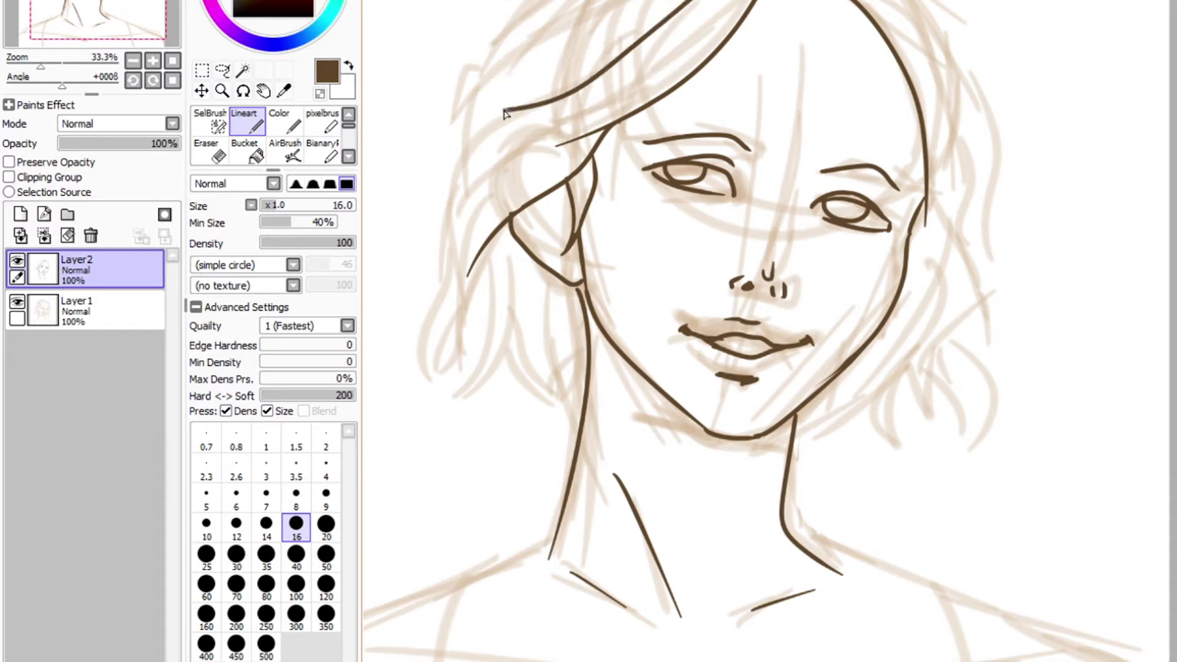
pyautogui.hotkey('ctrl', 'z')
pyautogui.hotkey('ctrl', 'z')
# - Try inking a second fringe strand running alongside the left hairline toward the ear
pyautogui.moveTo(499, 152)
pyautogui.mouseDown()
pyautogui.moveTo(716, 1)
pyautogui.moveTo(524, 105)
pyautogui.mouseUp()
pyautogui.hotkey('ctrl', 'z')
pyautogui.moveTo(727, 1); pyautogui.dragTo(542, 147)
pyautogui.hotkey('ctrl', 'z')
pyautogui.moveTo(712, 36); pyautogui.dragTo(533, 150)
pyautogui.hotkey('ctrl', 'z')
pyautogui.moveTo(736, 2); pyautogui.dragTo(532, 147)
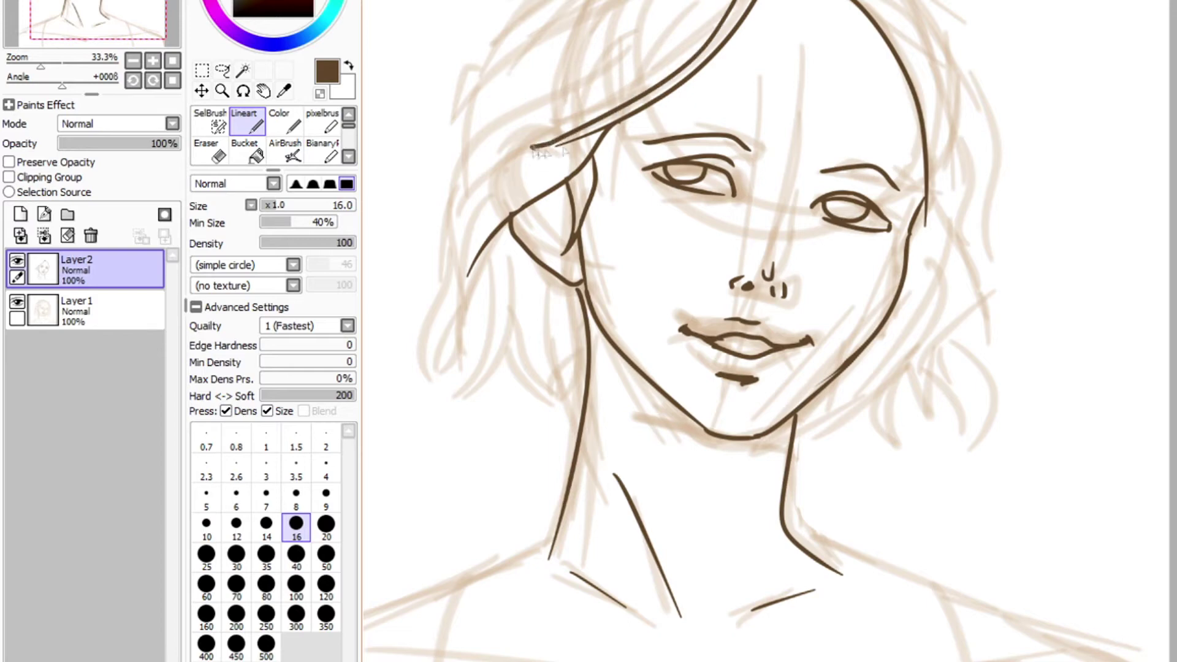
pyautogui.scroll(-1, 656, 79)
pyautogui.hotkey('ctrl', 'z')
# - Ink the outer contour of the left-side hair from the crown down and its curled ends beside the neck
pyautogui.moveTo(683, 2); pyautogui.dragTo(541, 211)
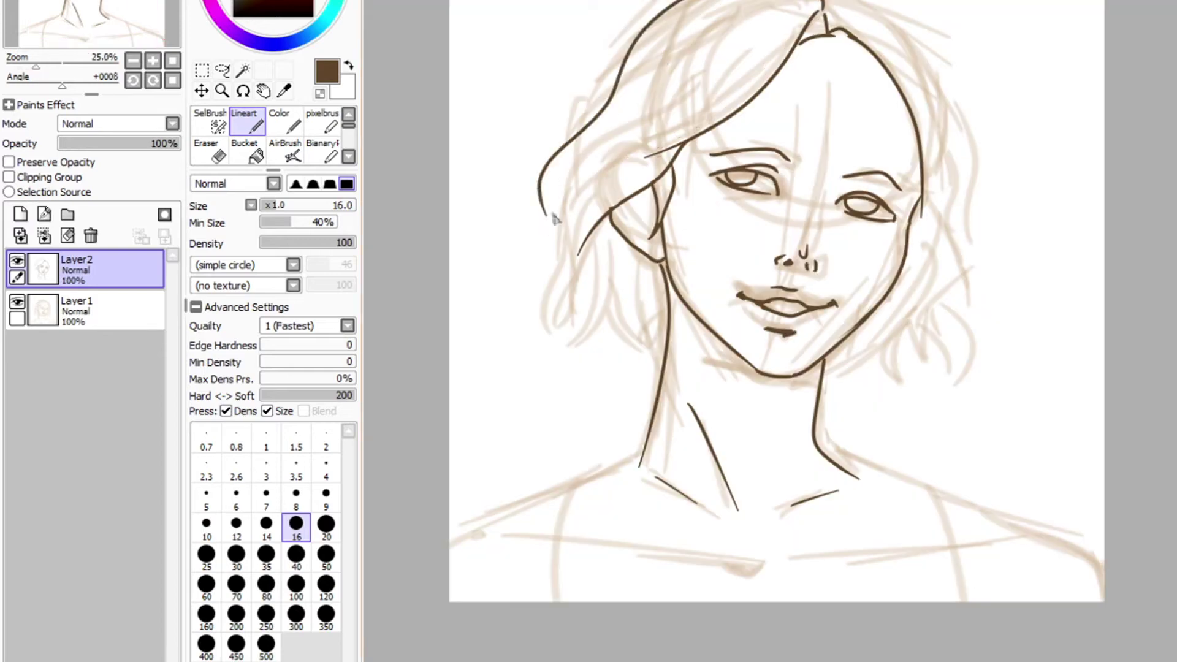
pyautogui.moveTo(579, 162); pyautogui.dragTo(544, 210)
pyautogui.moveTo(564, 181); pyautogui.dragTo(555, 352)
pyautogui.moveTo(562, 306); pyautogui.dragTo(585, 338)
pyautogui.moveTo(583, 322)
pyautogui.mouseDown()
pyautogui.moveTo(613, 316)
pyautogui.moveTo(625, 334)
pyautogui.mouseUp()
pyautogui.moveTo(633, 305); pyautogui.dragTo(649, 347)
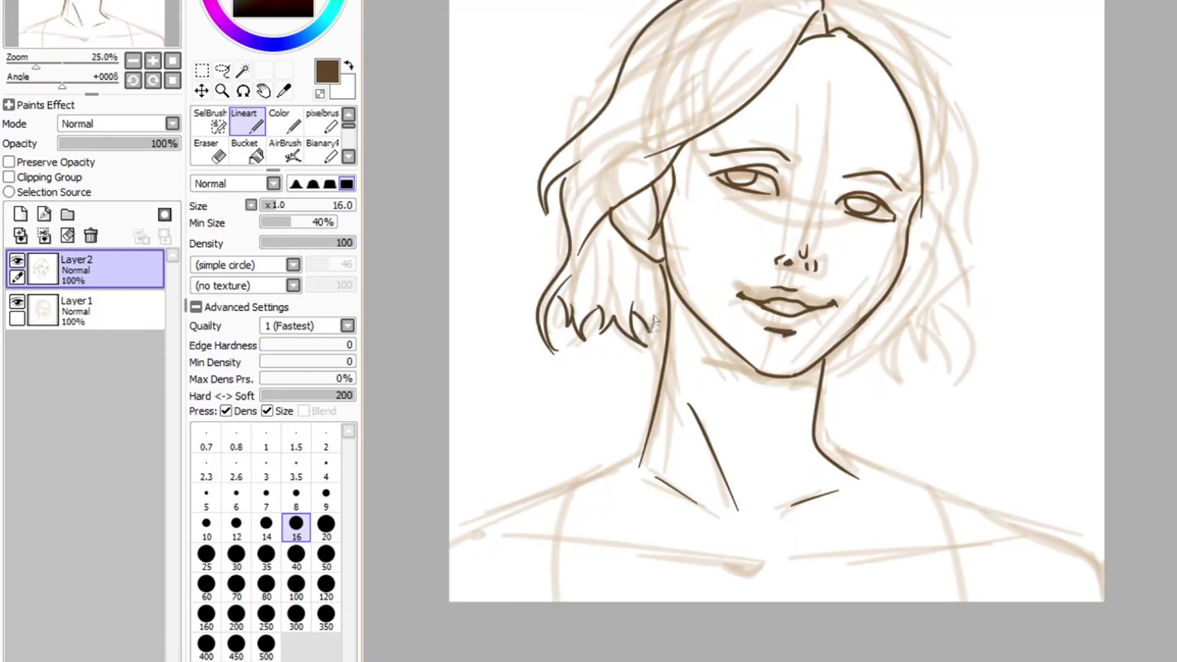
# - Ink the outward-flicking lock at mid-length on the left side of the hair
pyautogui.moveTo(564, 221)
pyautogui.mouseDown()
pyautogui.moveTo(515, 299)
pyautogui.moveTo(566, 255)
pyautogui.mouseUp()
pyautogui.hotkey('ctrl', 'z')
pyautogui.hotkey('ctrl', 'z')
pyautogui.hotkey('ctrl', 'z')
pyautogui.moveTo(552, 187)
pyautogui.mouseDown()
pyautogui.moveTo(536, 271)
pyautogui.moveTo(538, 261)
pyautogui.mouseUp()
pyautogui.moveTo(538, 262); pyautogui.dragTo(569, 257)
pyautogui.moveTo(661, 79); pyautogui.dragTo(620, 105)
pyautogui.hotkey('ctrl', 'z')
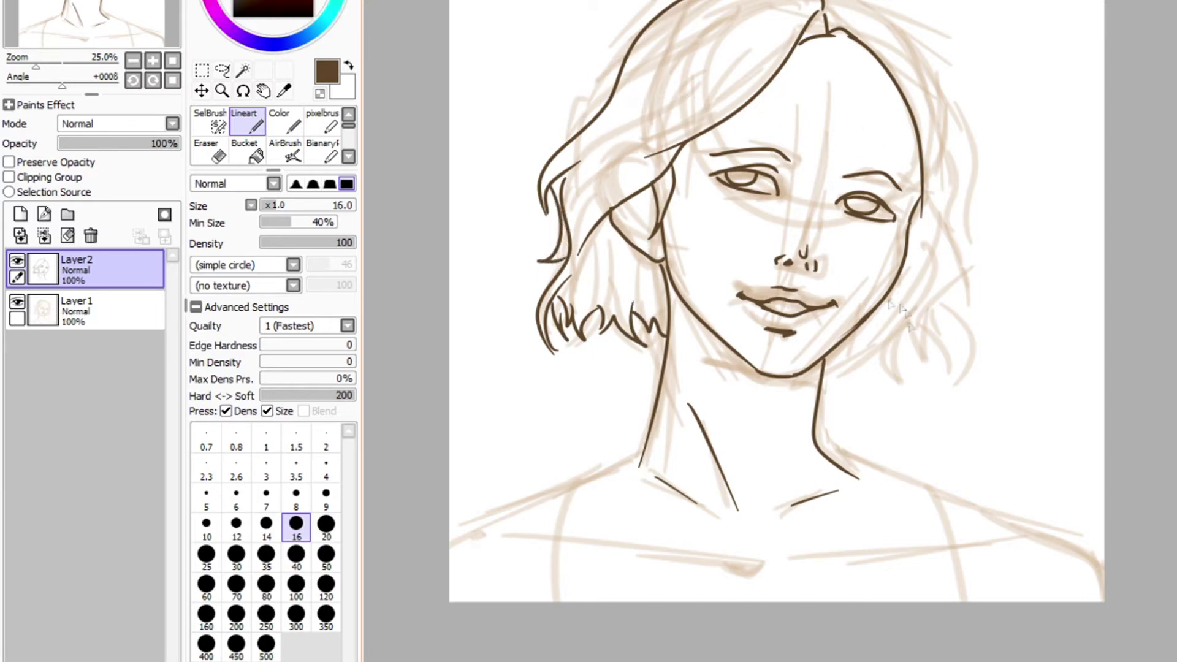
# - Ink the curled ends and flicked lock of the right-side hair and its outer contour down from the crown
pyautogui.moveTo(825, 372)
pyautogui.mouseDown()
pyautogui.moveTo(848, 373)
pyautogui.moveTo(873, 344)
pyautogui.mouseUp()
pyautogui.moveTo(874, 344); pyautogui.dragTo(905, 371)
pyautogui.moveTo(911, 323); pyautogui.dragTo(914, 374)
pyautogui.moveTo(941, 245); pyautogui.dragTo(978, 304)
pyautogui.moveTo(951, 246)
pyautogui.mouseDown()
pyautogui.moveTo(968, 293)
pyautogui.moveTo(928, 365)
pyautogui.mouseUp()
pyautogui.moveTo(927, 364); pyautogui.dragTo(958, 370)
pyautogui.moveTo(944, 279); pyautogui.dragTo(972, 366)
pyautogui.moveTo(957, 251); pyautogui.dragTo(955, 130)
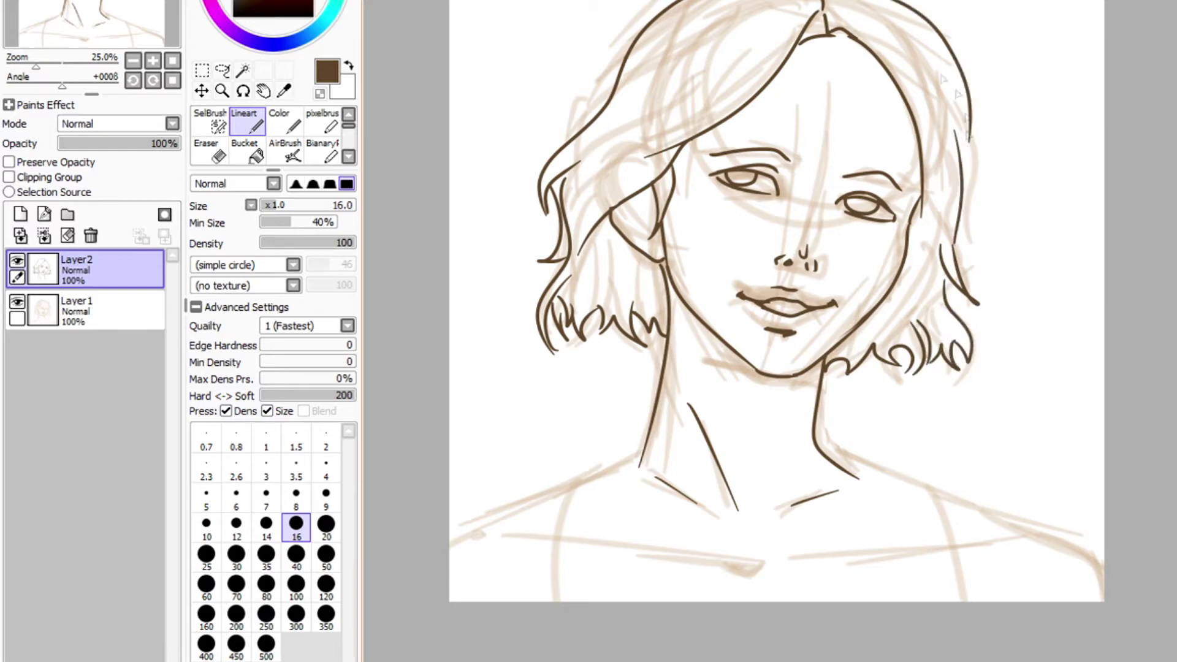
pyautogui.moveTo(864, 2); pyautogui.dragTo(966, 134)
# - Ink both shoulder lines and the curved inner arm line beneath each shoulder
pyautogui.moveTo(639, 461); pyautogui.dragTo(449, 540)
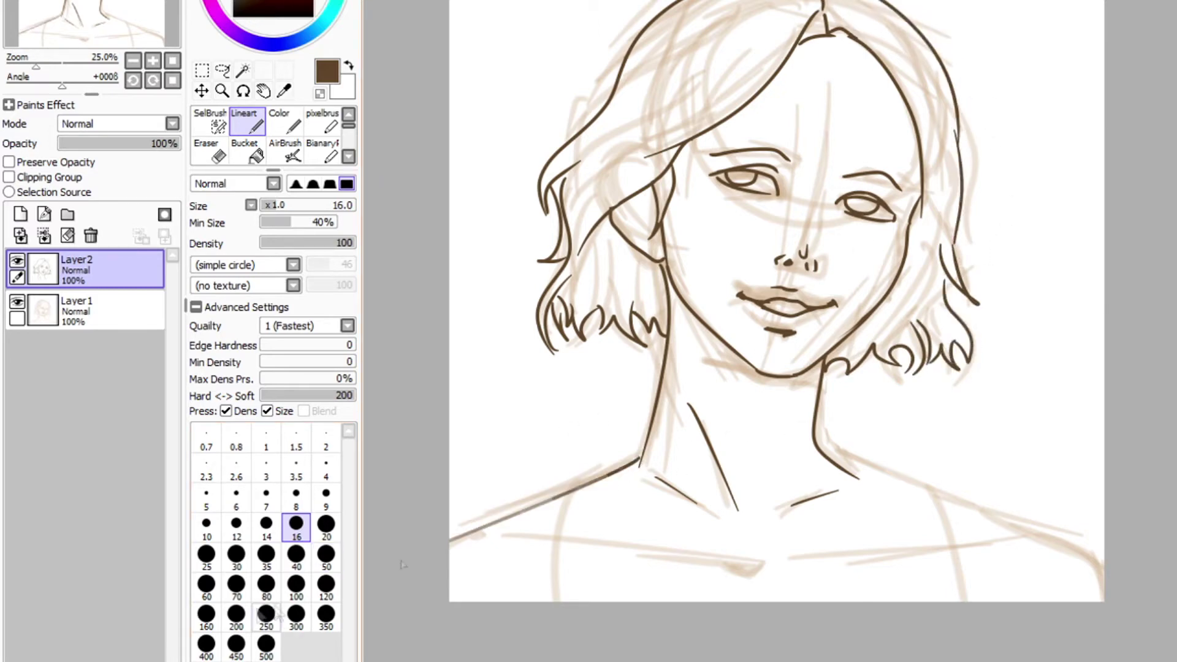
pyautogui.hotkey('ctrl', 'z')
pyautogui.moveTo(854, 478)
pyautogui.mouseDown()
pyautogui.moveTo(1079, 575)
pyautogui.moveTo(962, 521)
pyautogui.moveTo(1088, 602)
pyautogui.mouseUp()
pyautogui.hotkey('ctrl', 'z')
pyautogui.moveTo(574, 491)
pyautogui.mouseDown()
pyautogui.moveTo(576, 601)
pyautogui.moveTo(511, 602)
pyautogui.mouseUp()
pyautogui.hotkey('ctrl', 'z')
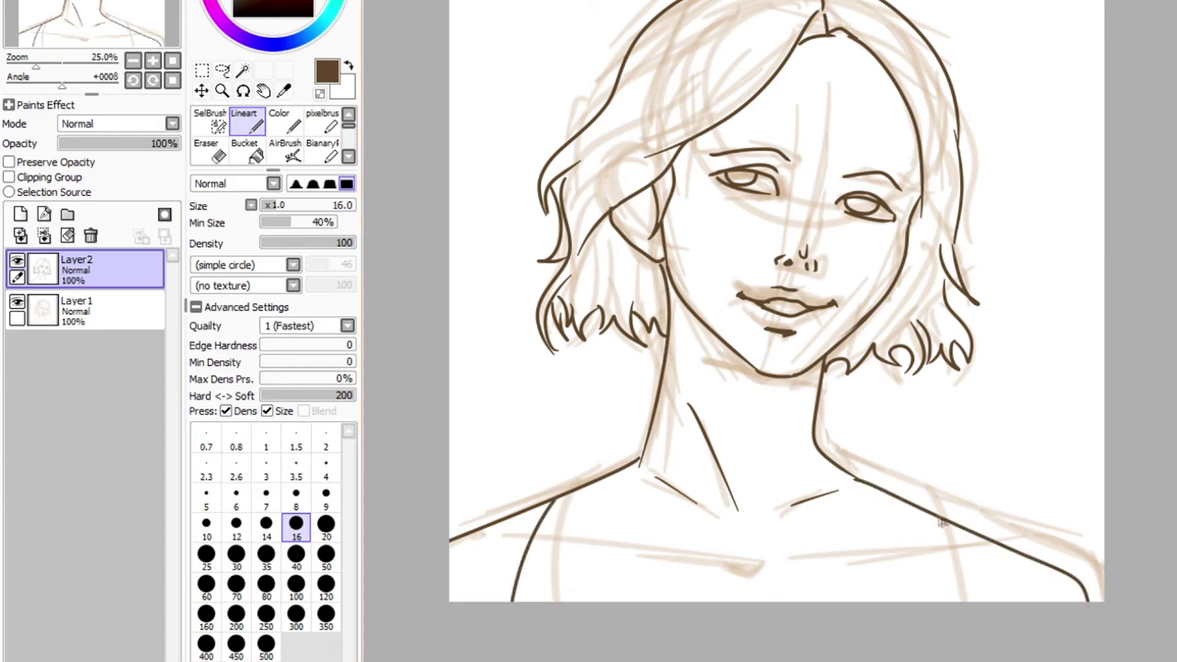
pyautogui.moveTo(938, 518); pyautogui.dragTo(961, 602)
# - Ink the two collarbone lines and the small curved notch between them
pyautogui.moveTo(494, 537); pyautogui.dragTo(783, 566)
pyautogui.moveTo(798, 562)
pyautogui.mouseDown()
pyautogui.moveTo(987, 541)
pyautogui.moveTo(905, 551)
pyautogui.mouseUp()
pyautogui.hotkey('ctrl', 'z')
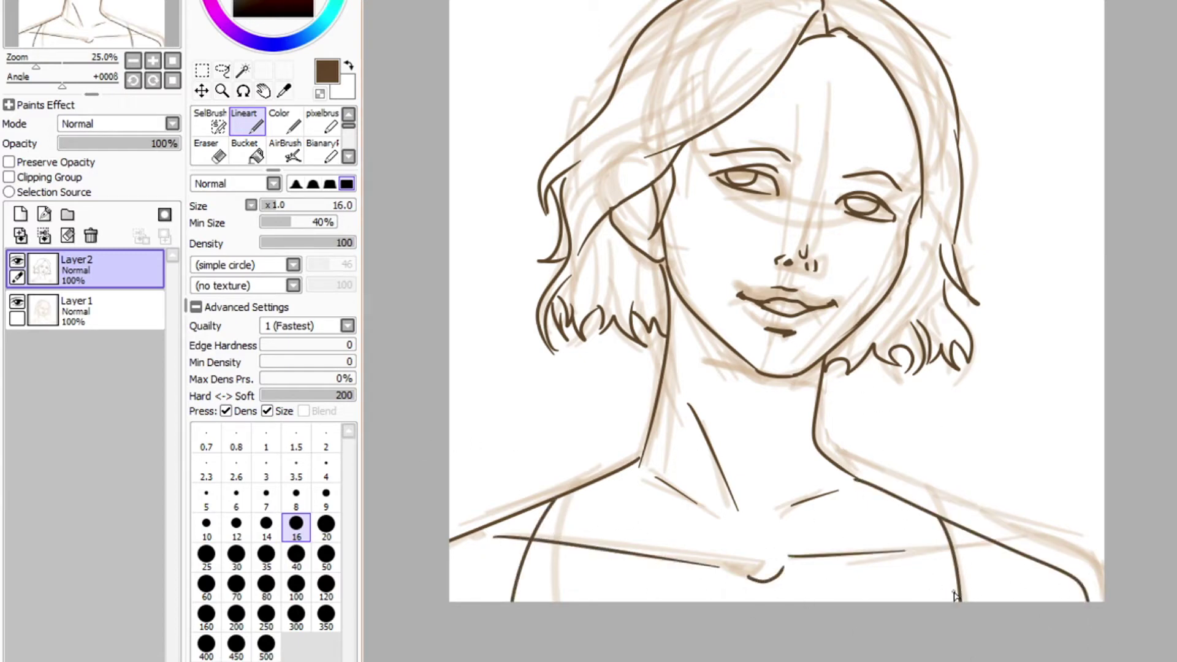
# - Hide the rough sketch layer and add an empty layer between it and the line art
pyautogui.click(17, 302)
pyautogui.scroll(-2, 460, 404)
pyautogui.scroll(2, 431, 475)
pyautogui.scroll(1, 429, 478)
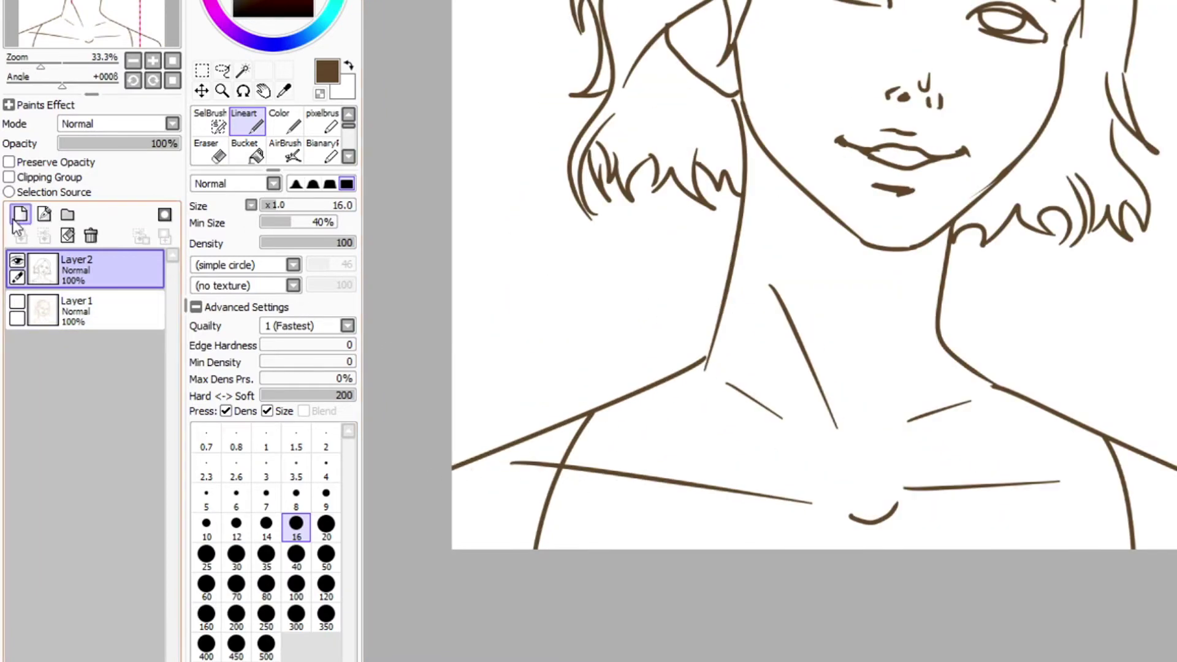
pyautogui.click(20, 214)
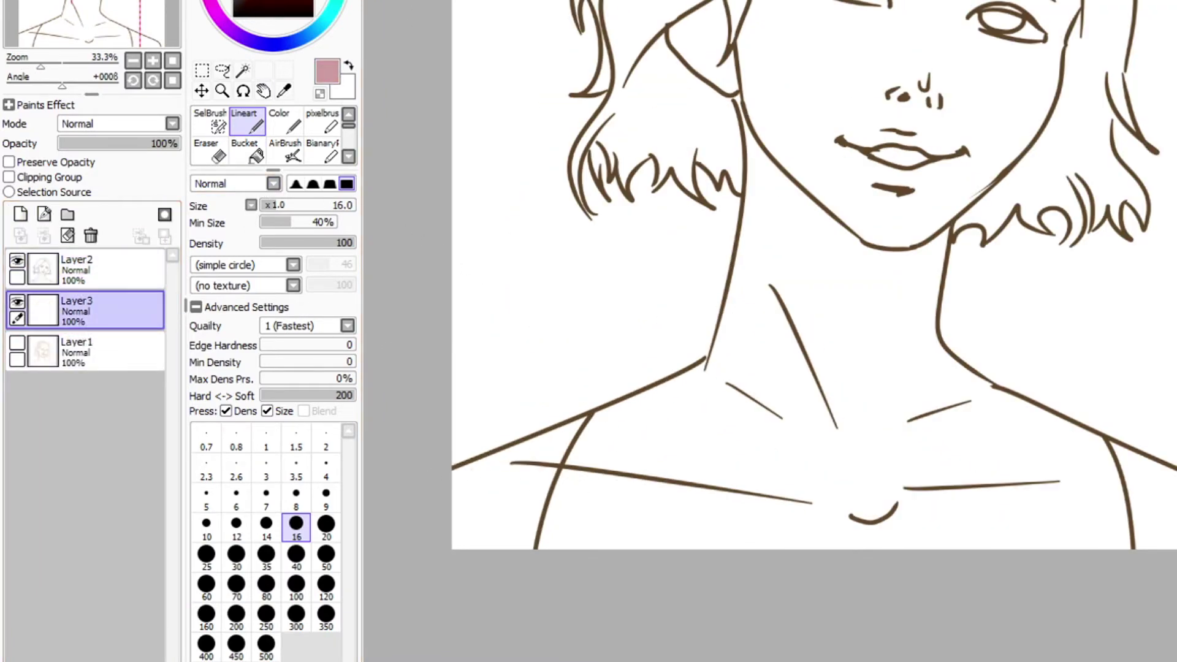
# - Paint the left shoulder and chest dusty pink on the empty layer with the brush at size 100
pyautogui.scroll(-2, 784, 422)
pyautogui.scroll(1, 784, 422)
pyautogui.click(296, 585)
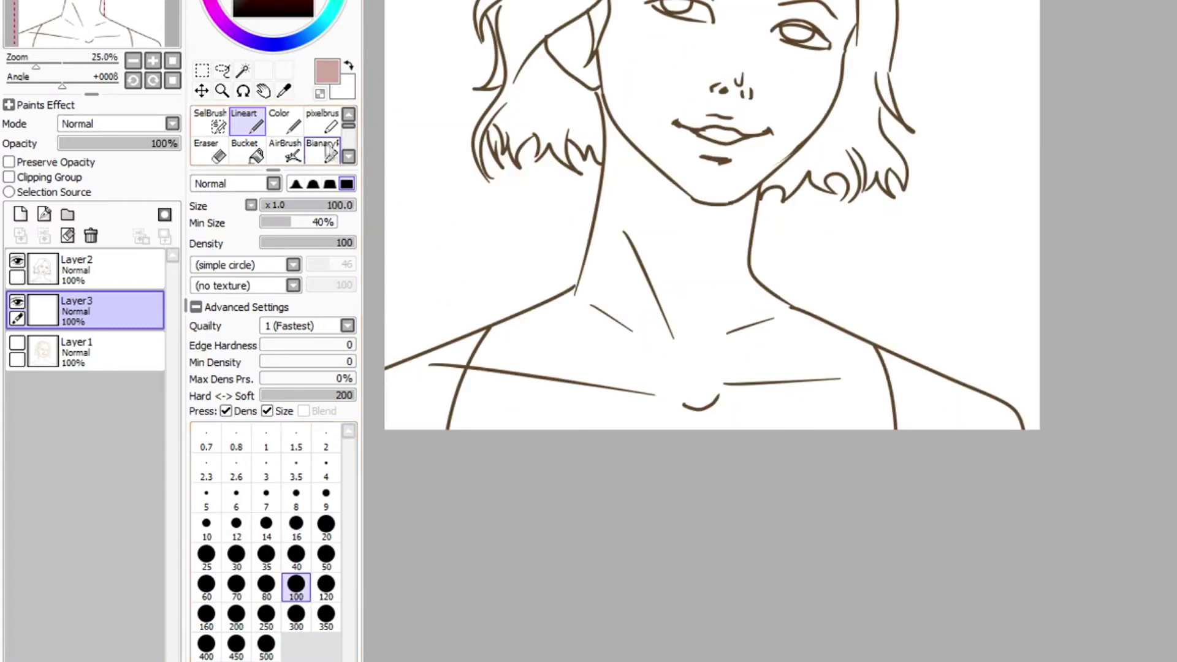
pyautogui.moveTo(395, 368)
pyautogui.mouseDown()
pyautogui.moveTo(576, 312)
pyautogui.moveTo(732, 348)
pyautogui.moveTo(861, 420)
pyautogui.mouseUp()
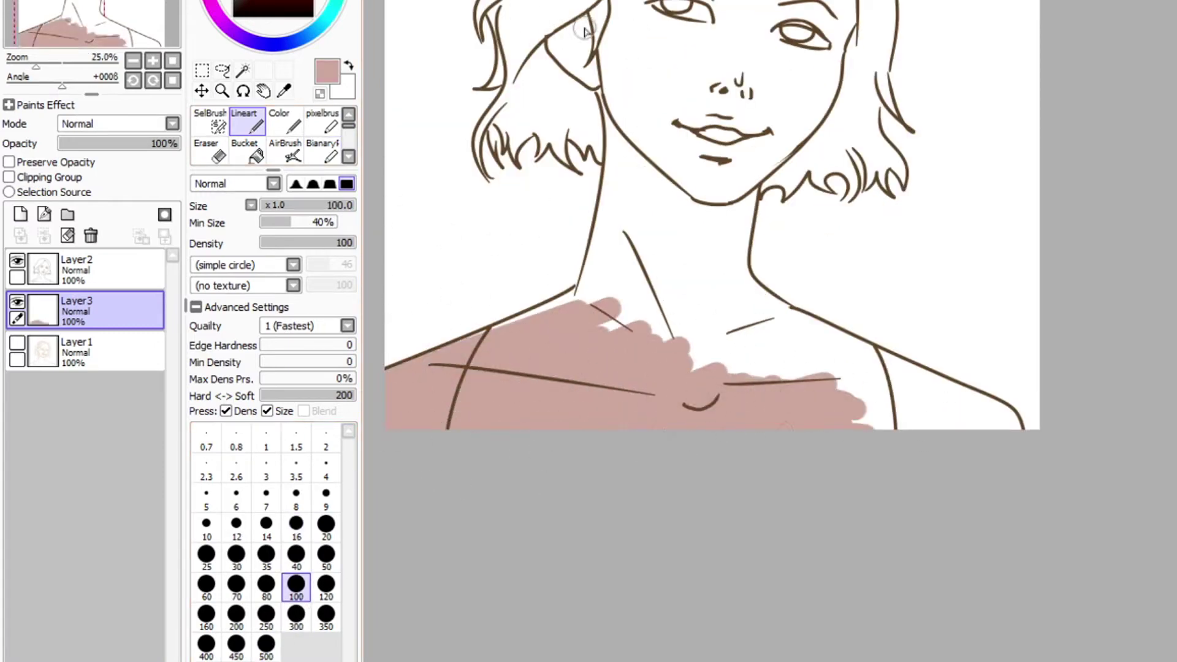
pyautogui.moveTo(612, 100); pyautogui.dragTo(539, 309)
pyautogui.hotkey('ctrl', 'z')
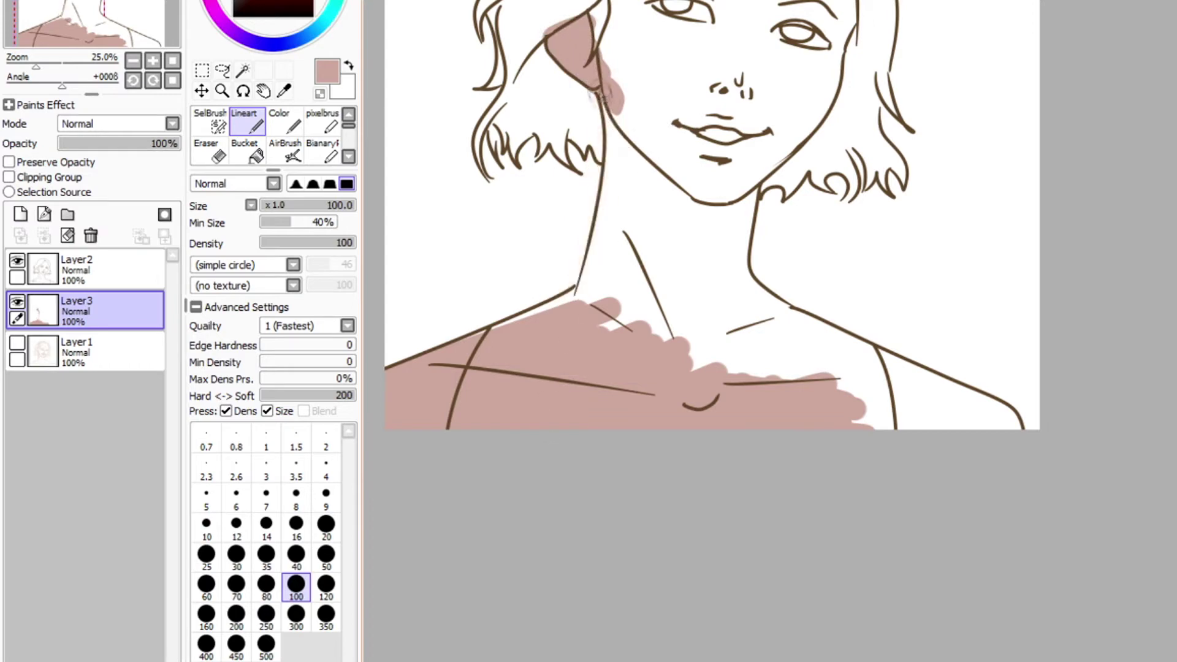
# - Fill the neck, chin area and remaining right shoulder with the skin colour, enlarging the brush to 120
pyautogui.moveTo(615, 85); pyautogui.dragTo(604, 291)
pyautogui.press(']')
pyautogui.moveTo(637, 127)
pyautogui.mouseDown()
pyautogui.moveTo(683, 229)
pyautogui.moveTo(693, 343)
pyautogui.moveTo(739, 123)
pyautogui.moveTo(824, 393)
pyautogui.mouseUp()
pyautogui.moveTo(774, 363)
pyautogui.mouseDown()
pyautogui.moveTo(993, 411)
pyautogui.moveTo(712, 277)
pyautogui.mouseUp()
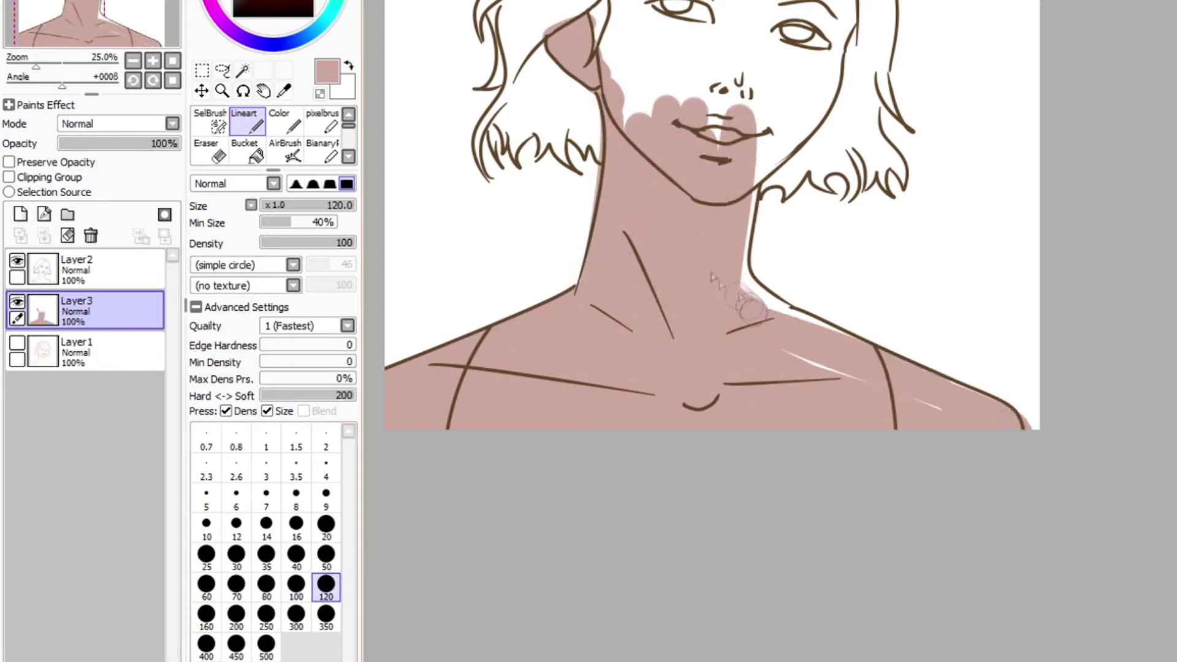
# - Fill the rest of the face with the skin colour, from the jaw and cheeks up to the hairline
pyautogui.scroll(5, 1168, 429)
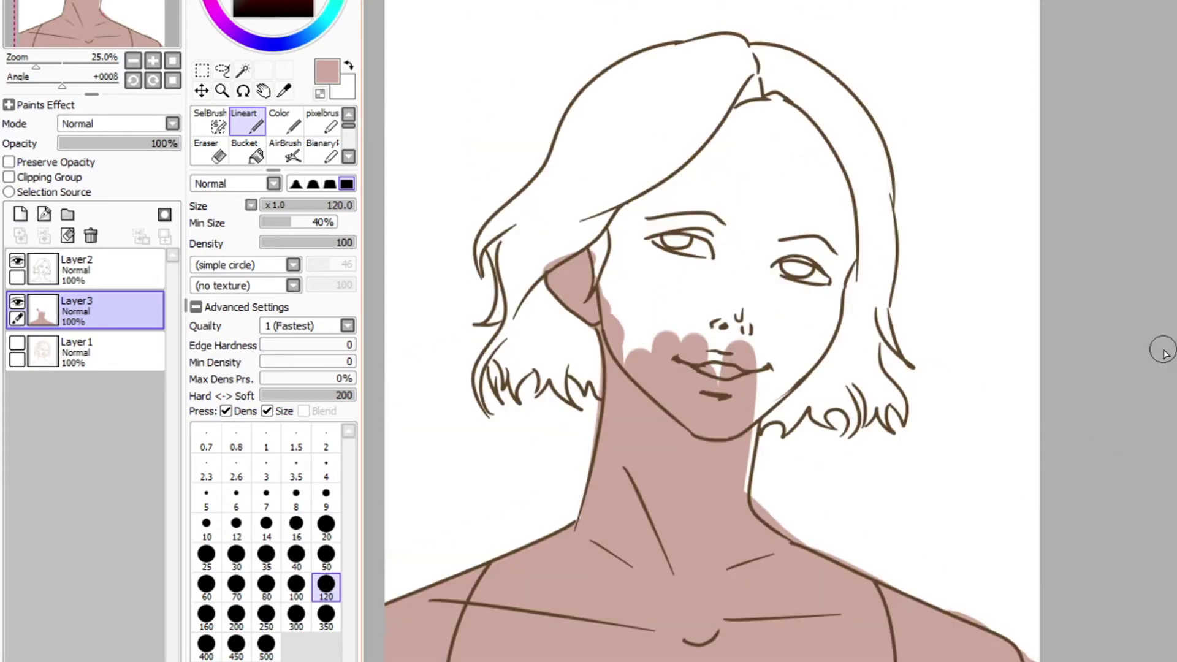
pyautogui.moveTo(760, 109)
pyautogui.mouseDown()
pyautogui.moveTo(735, 147)
pyautogui.moveTo(625, 239)
pyautogui.moveTo(667, 286)
pyautogui.moveTo(705, 184)
pyautogui.mouseUp()
pyautogui.moveTo(705, 184); pyautogui.dragTo(790, 356)
pyautogui.moveTo(791, 355); pyautogui.dragTo(729, 432)
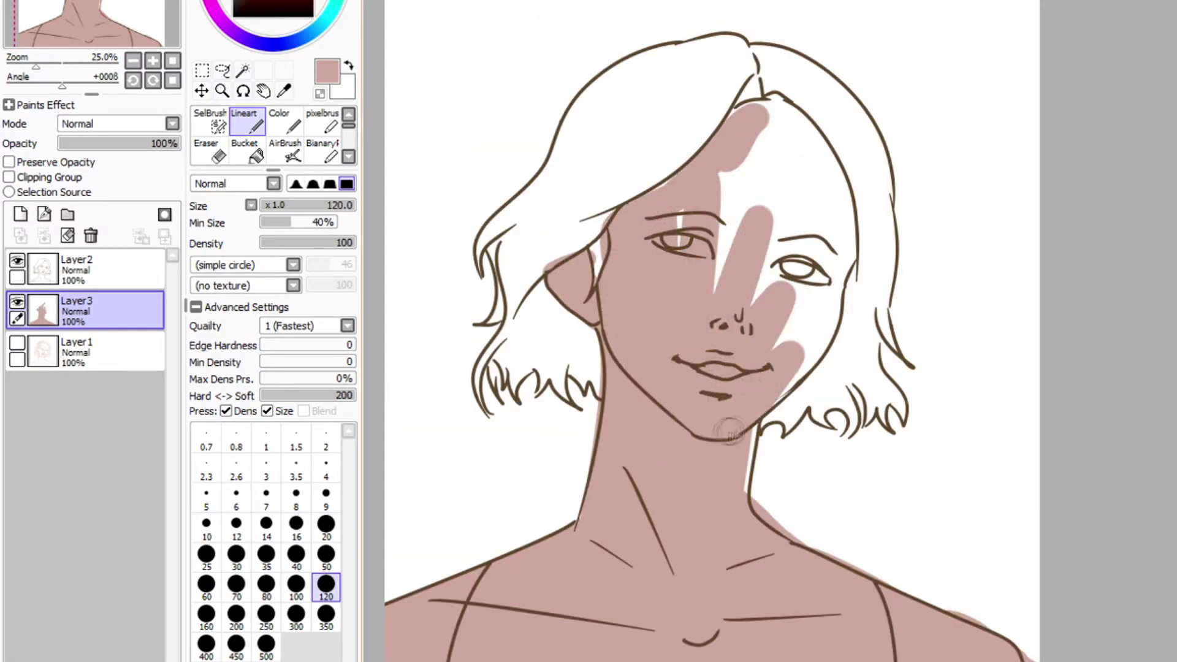
pyautogui.moveTo(781, 377)
pyautogui.mouseDown()
pyautogui.moveTo(845, 245)
pyautogui.moveTo(753, 111)
pyautogui.moveTo(795, 170)
pyautogui.moveTo(702, 196)
pyautogui.mouseUp()
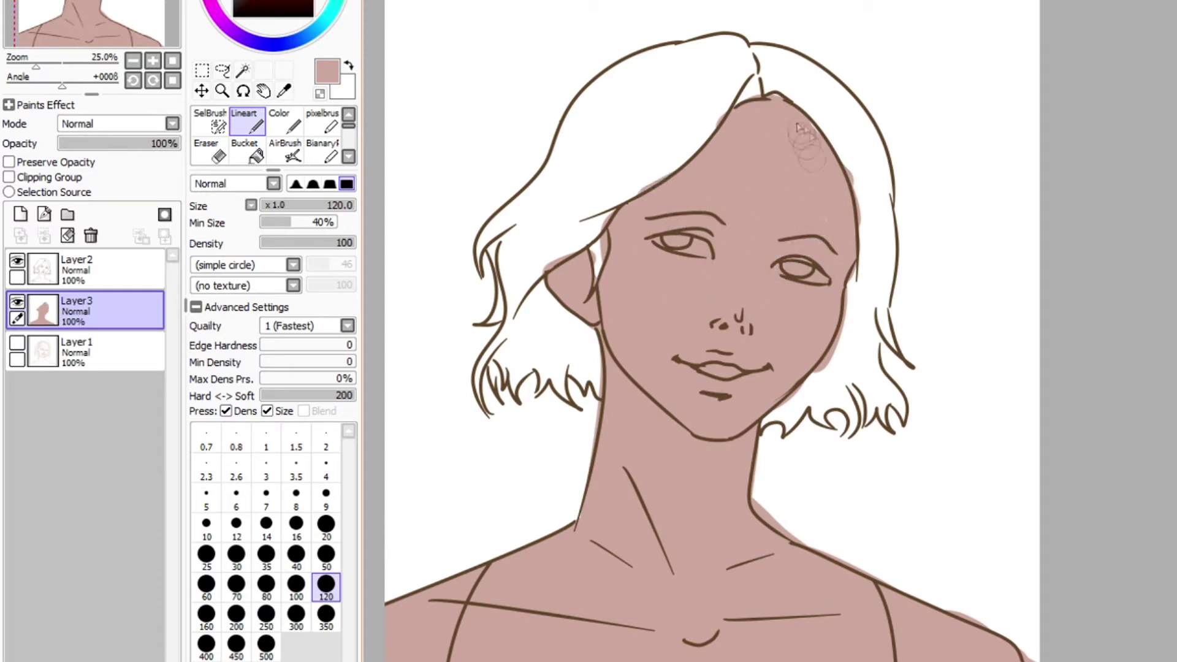
# - Rename the skin colour layer as skin1 and add a layer named hair above it
pyautogui.doubleClick(98, 311)
pyautogui.write('skin1')
pyautogui.press('Return')
pyautogui.click(20, 214)
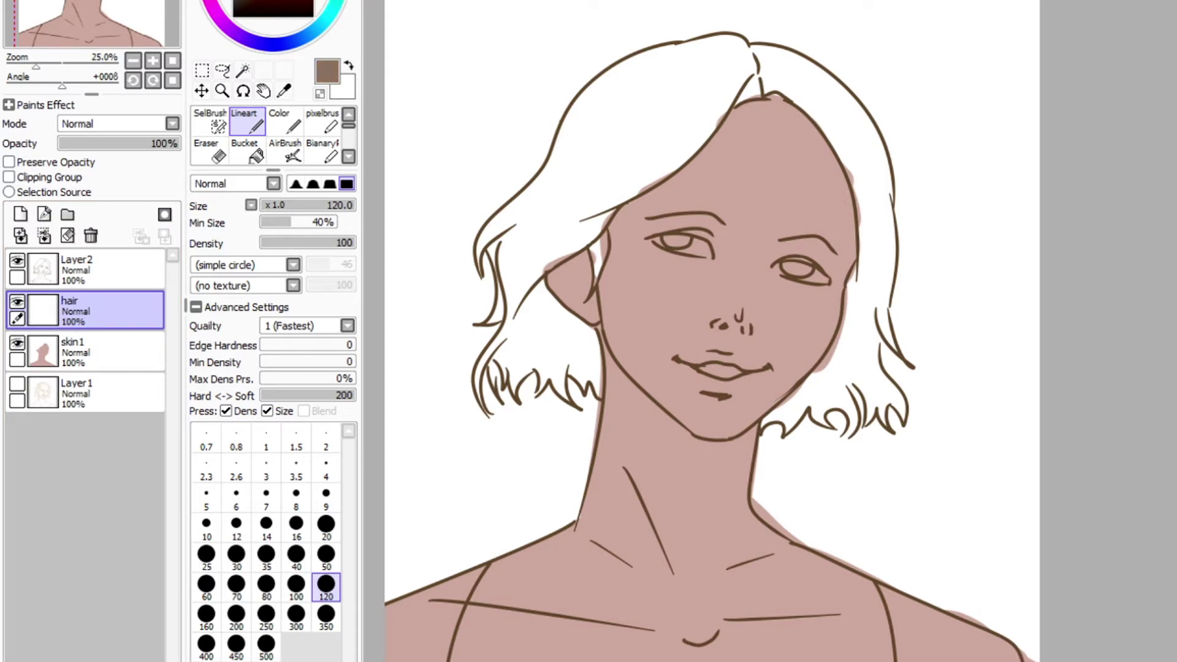
# - Paint the swept hair from the parting down past the ear in greyish brown at size 80, tidying the lock beside the ear
pyautogui.click(266, 584)
pyautogui.moveTo(605, 182); pyautogui.dragTo(670, 142)
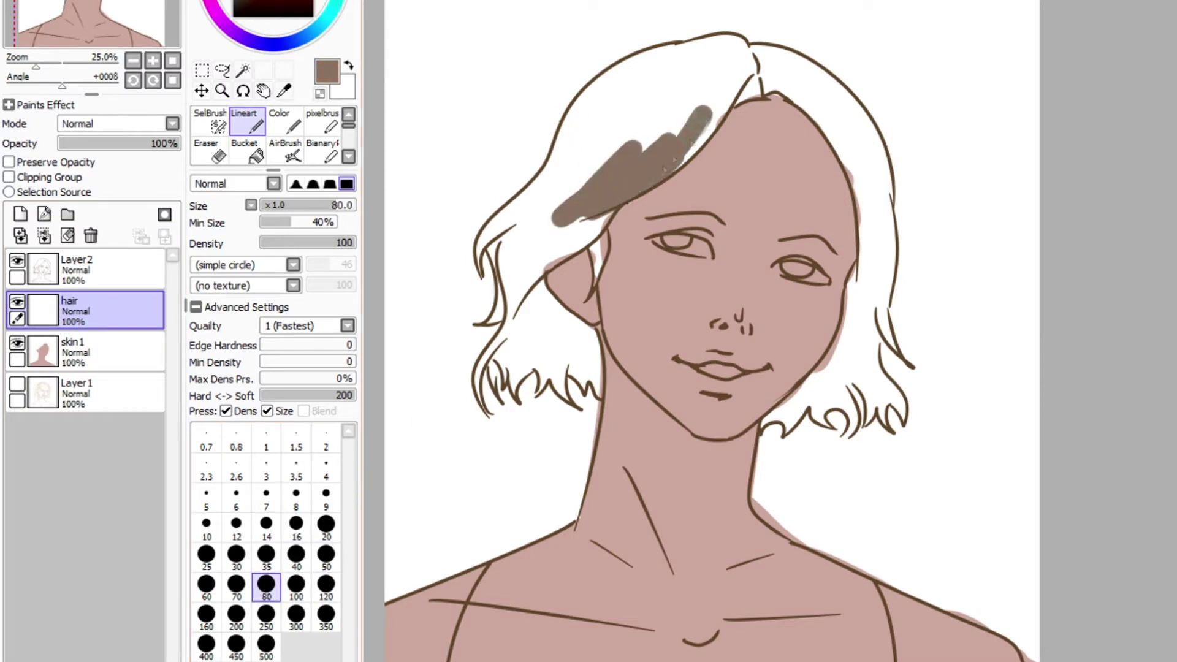
pyautogui.moveTo(766, 86)
pyautogui.mouseDown()
pyautogui.moveTo(707, 75)
pyautogui.moveTo(518, 306)
pyautogui.mouseUp()
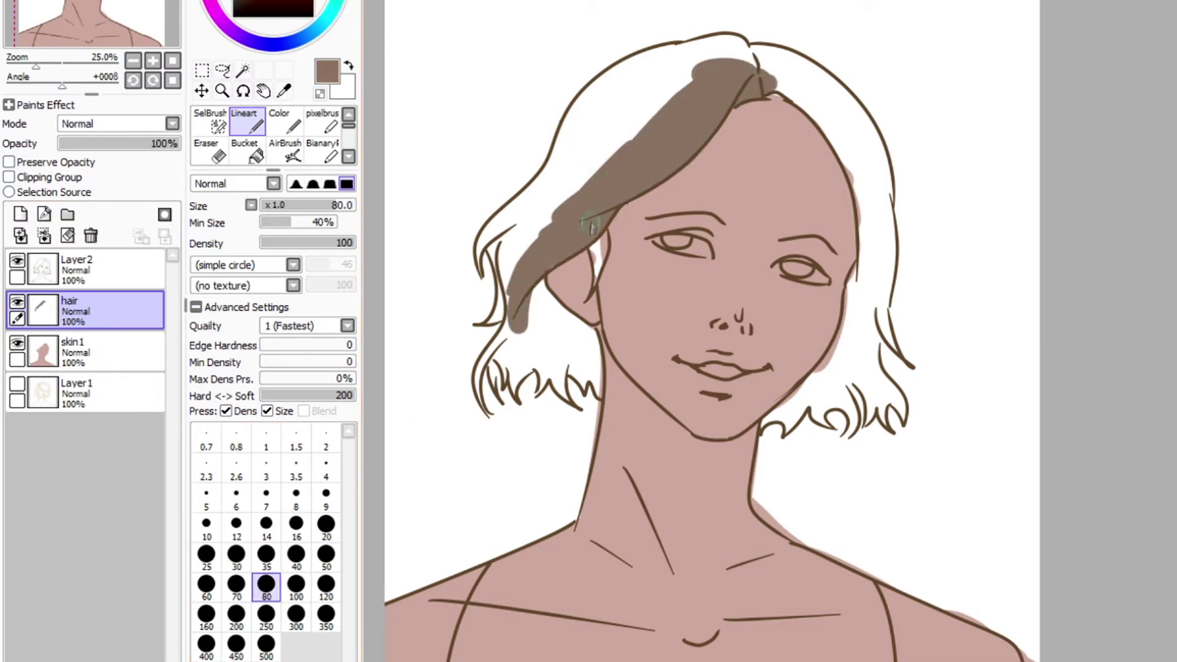
pyautogui.press('e')
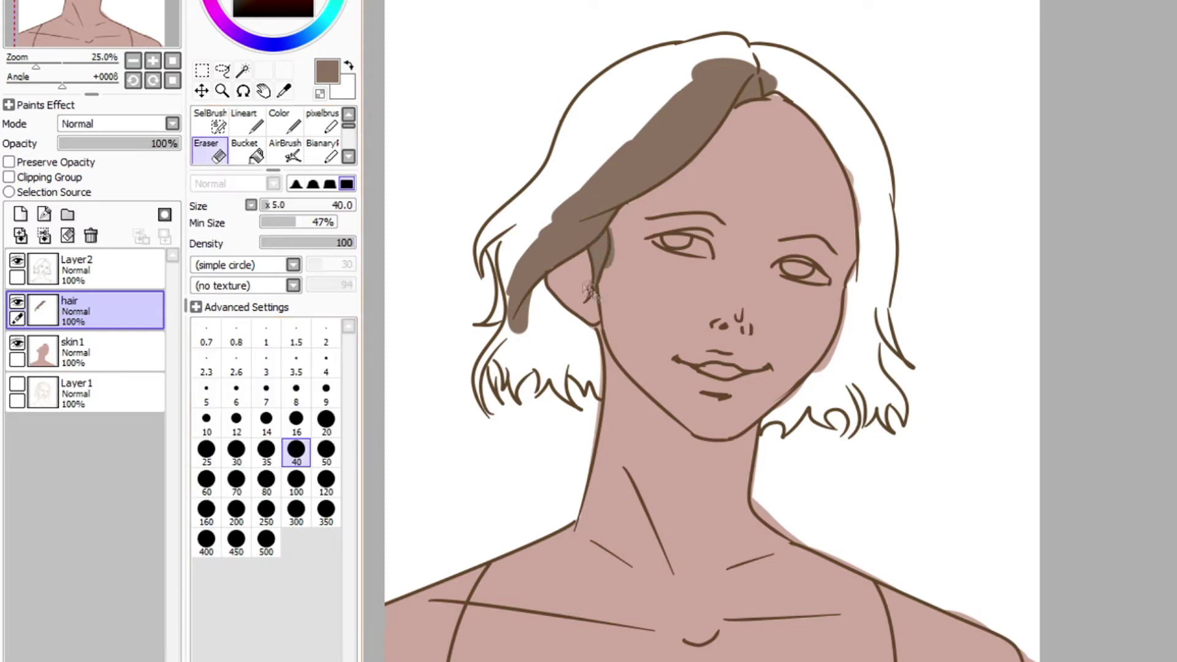
pyautogui.scroll(2, 497, 326)
# - Paint brown along the curled hair ends on the left and behind the ear with the brush at size 40
pyautogui.click(248, 122)
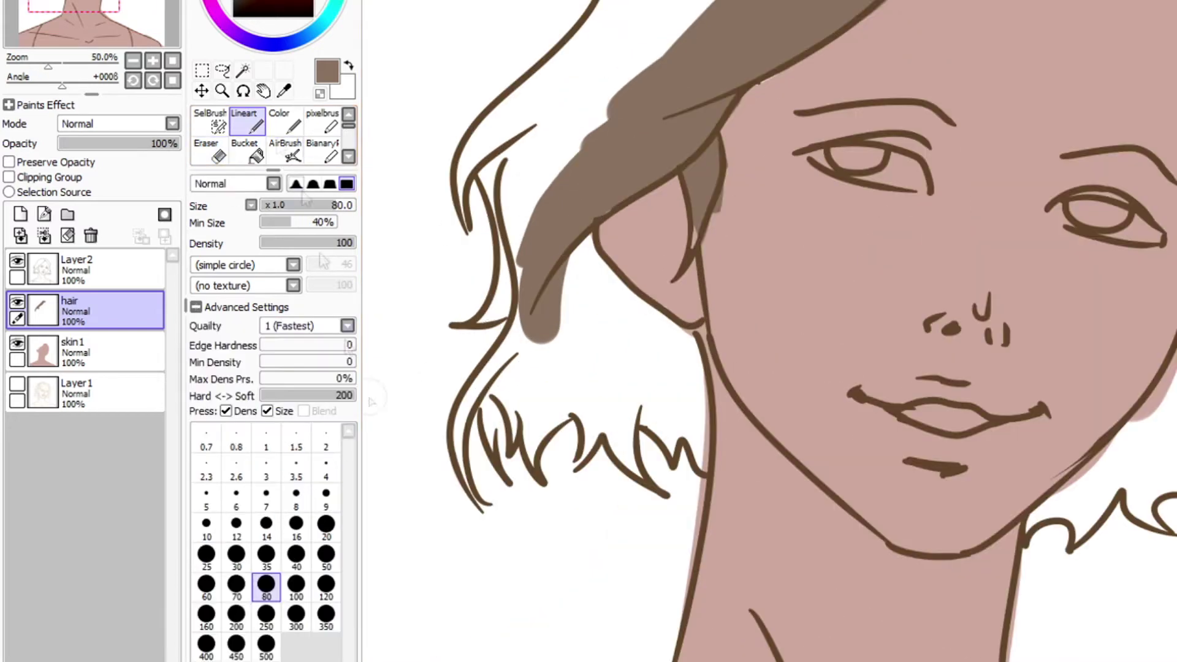
pyautogui.moveTo(554, 363); pyautogui.dragTo(533, 435)
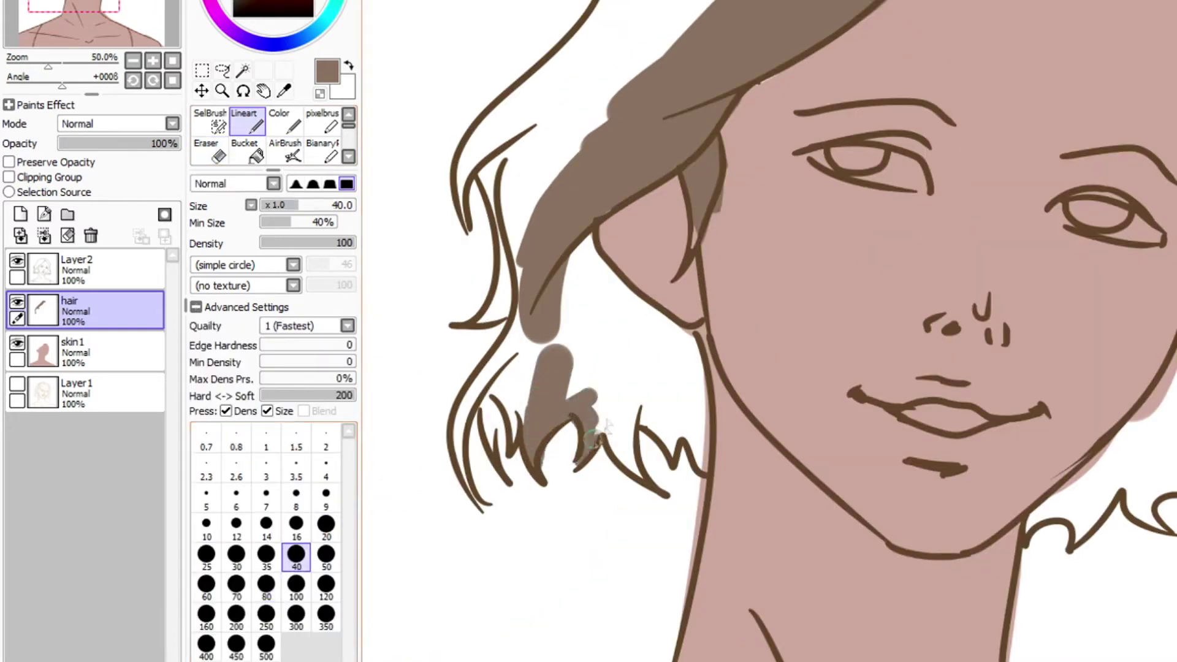
pyautogui.moveTo(676, 453); pyautogui.dragTo(693, 433)
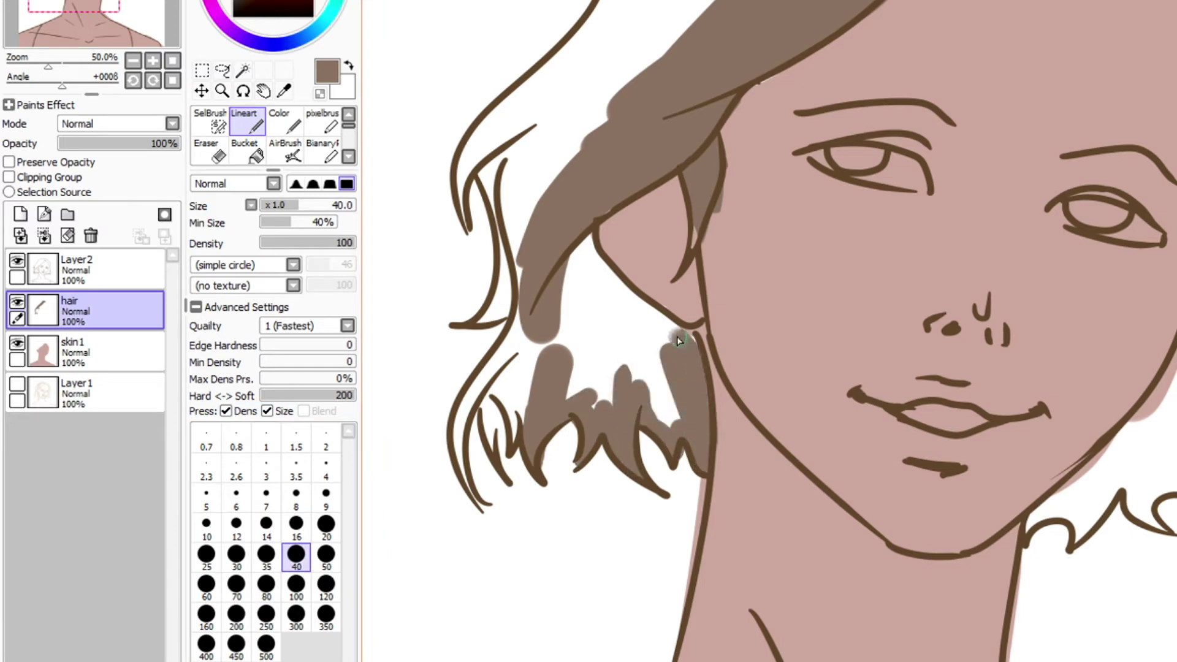
pyautogui.moveTo(679, 341)
pyautogui.mouseDown()
pyautogui.moveTo(646, 319)
pyautogui.moveTo(582, 223)
pyautogui.mouseUp()
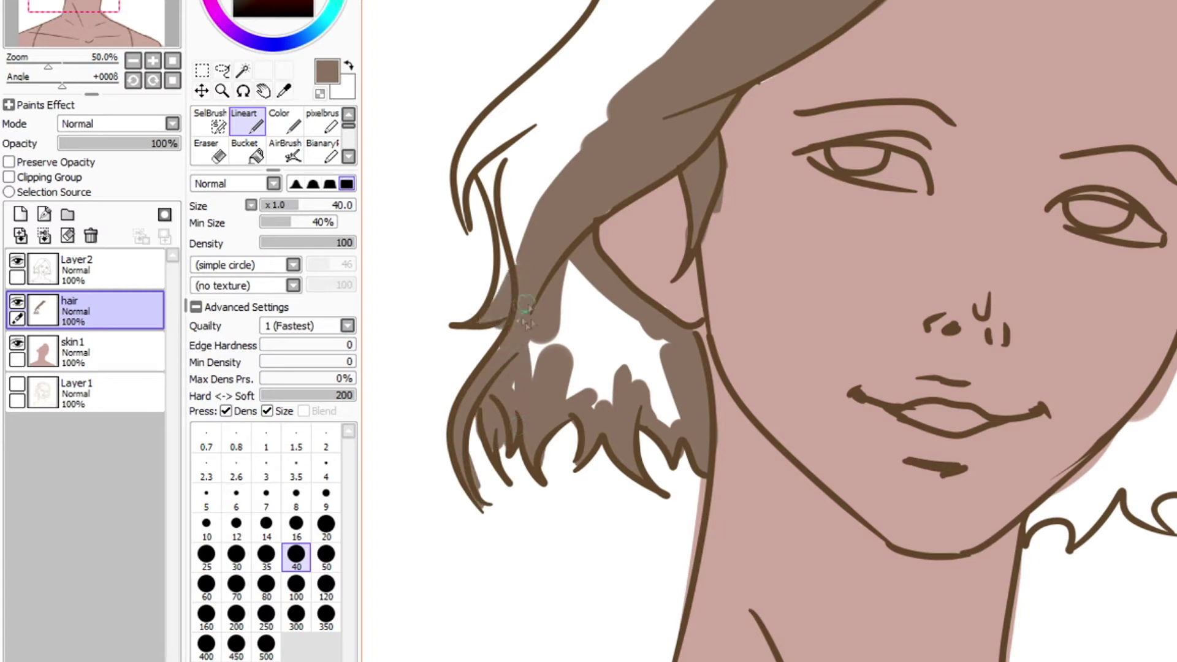
# - Fill the remaining gaps in the left-side hair below the ear and along its outer edge at size 100
pyautogui.click(296, 585)
pyautogui.moveTo(533, 318)
pyautogui.mouseDown()
pyautogui.moveTo(602, 402)
pyautogui.moveTo(592, 296)
pyautogui.mouseUp()
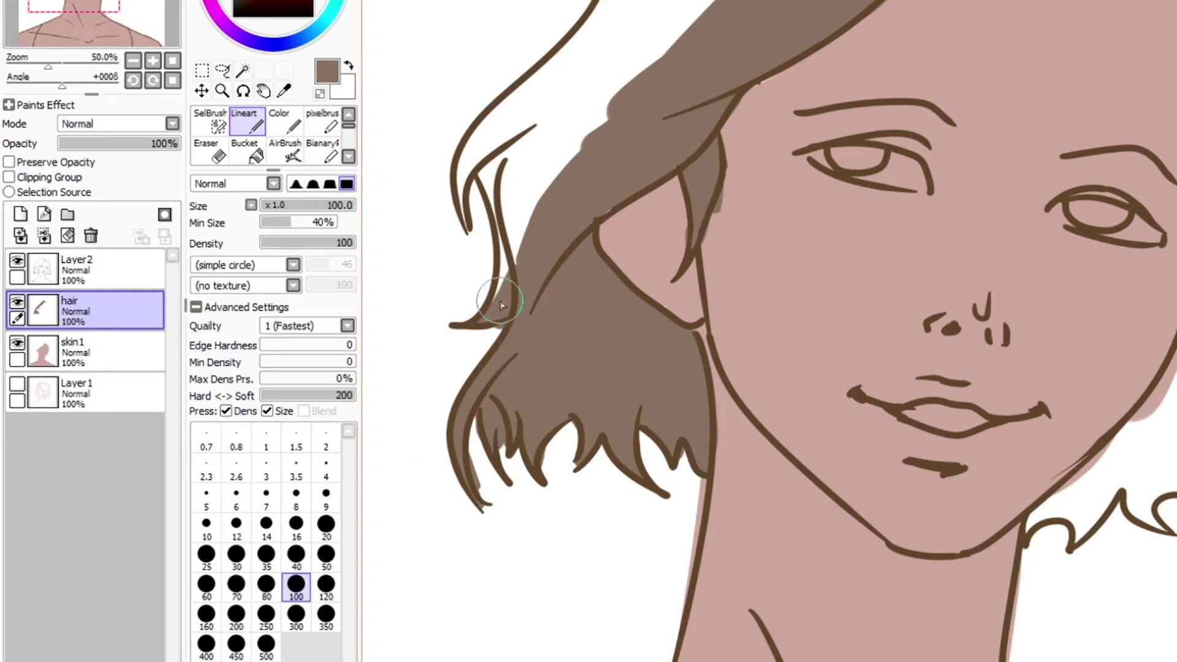
pyautogui.moveTo(502, 305)
pyautogui.mouseDown()
pyautogui.moveTo(507, 211)
pyautogui.moveTo(616, 89)
pyautogui.mouseUp()
pyautogui.moveTo(465, 183)
pyautogui.mouseDown()
pyautogui.moveTo(663, 19)
pyautogui.moveTo(743, 16)
pyautogui.mouseUp()
pyautogui.scroll(-2, 729, 43)
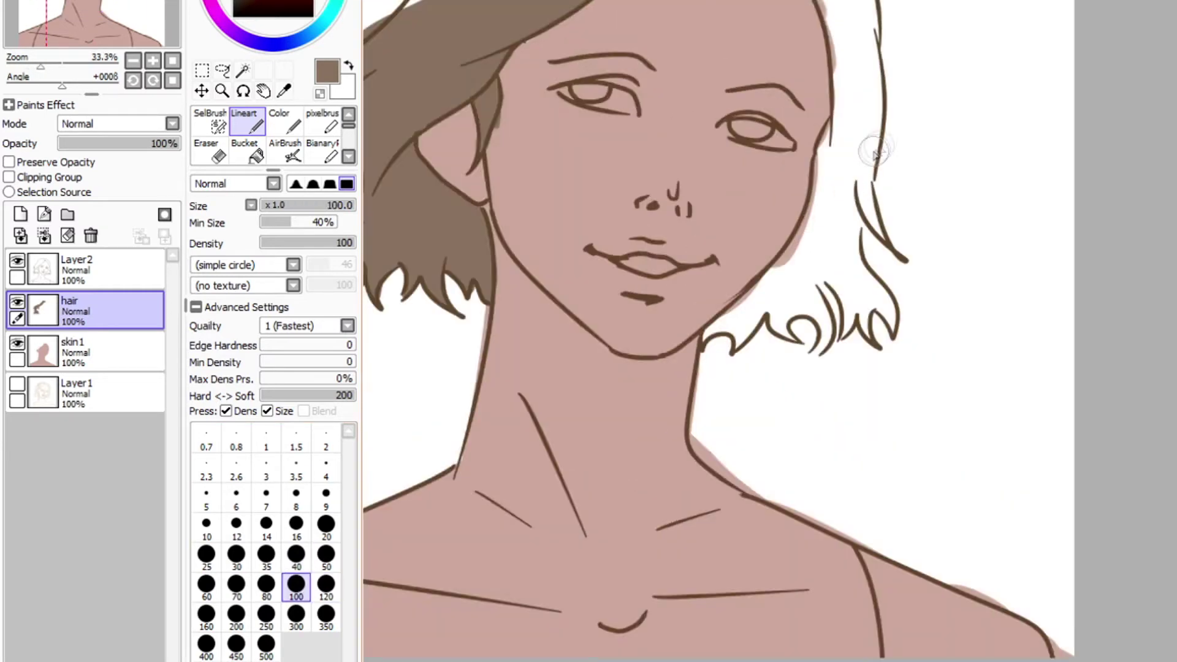
# - Paint brown along the right cheek and jaw edge and into the curled hair ends on the right, using size 40 for the details
pyautogui.scroll(2, 881, 150)
pyautogui.moveTo(804, 104); pyautogui.dragTo(773, 175)
pyautogui.moveTo(765, 178); pyautogui.dragTo(755, 271)
pyautogui.click(296, 555)
pyautogui.moveTo(490, 579)
pyautogui.mouseDown()
pyautogui.moveTo(576, 515)
pyautogui.moveTo(748, 261)
pyautogui.mouseUp()
pyautogui.moveTo(578, 568)
pyautogui.mouseDown()
pyautogui.moveTo(626, 462)
pyautogui.moveTo(591, 522)
pyautogui.moveTo(634, 507)
pyautogui.moveTo(691, 573)
pyautogui.moveTo(677, 541)
pyautogui.moveTo(755, 530)
pyautogui.moveTo(739, 605)
pyautogui.mouseUp()
pyautogui.moveTo(741, 475)
pyautogui.mouseDown()
pyautogui.moveTo(806, 481)
pyautogui.moveTo(818, 525)
pyautogui.moveTo(817, 418)
pyautogui.moveTo(845, 500)
pyautogui.moveTo(839, 463)
pyautogui.moveTo(889, 478)
pyautogui.mouseUp()
pyautogui.moveTo(919, 548); pyautogui.dragTo(872, 456)
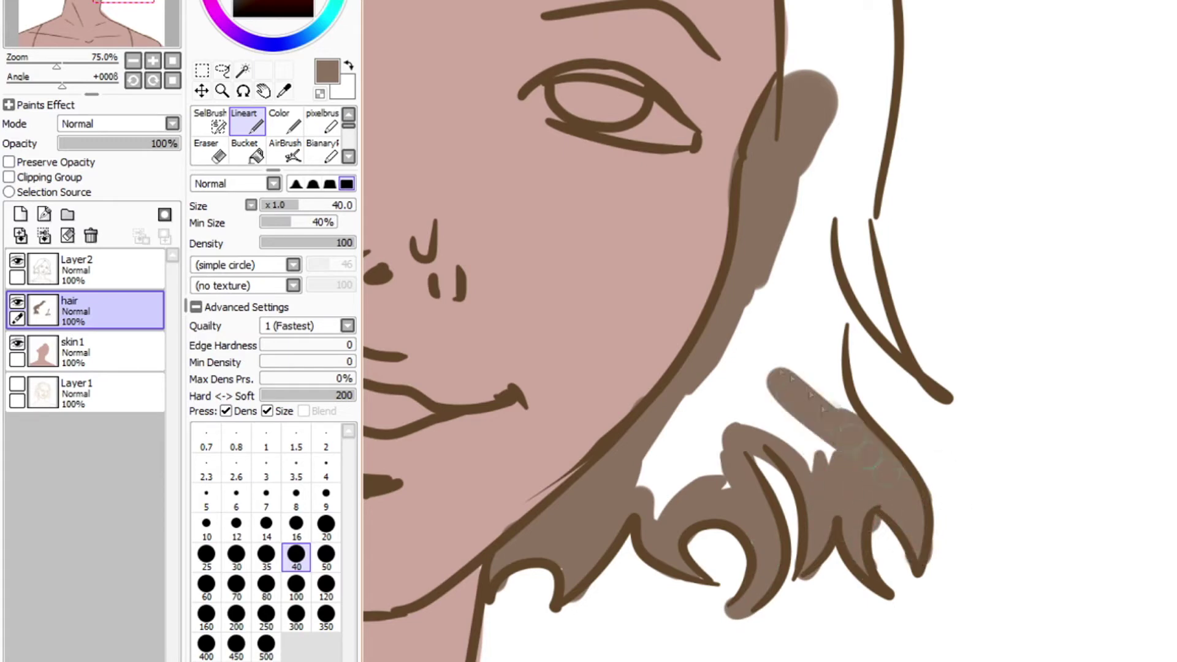
# - Fill the interior of the right-side hair at size 100 and its narrow outer strands at size 40
pyautogui.click(296, 586)
pyautogui.moveTo(662, 502)
pyautogui.mouseDown()
pyautogui.moveTo(766, 362)
pyautogui.moveTo(819, 415)
pyautogui.moveTo(800, 251)
pyautogui.mouseUp()
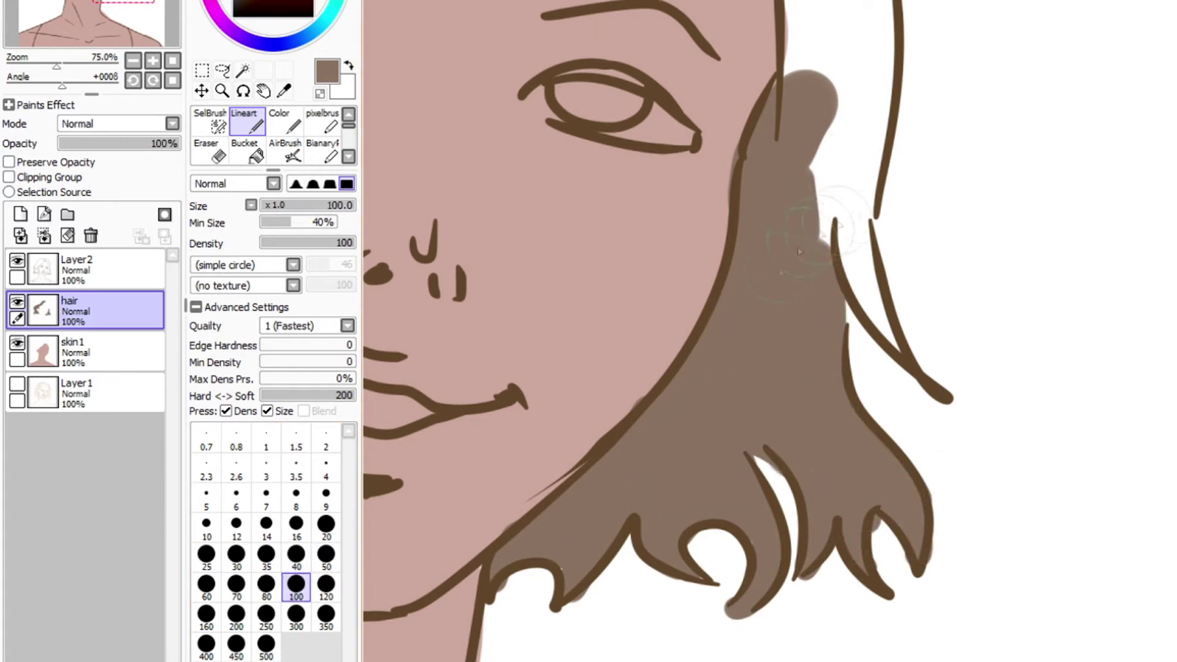
pyautogui.moveTo(855, 206); pyautogui.dragTo(822, 152)
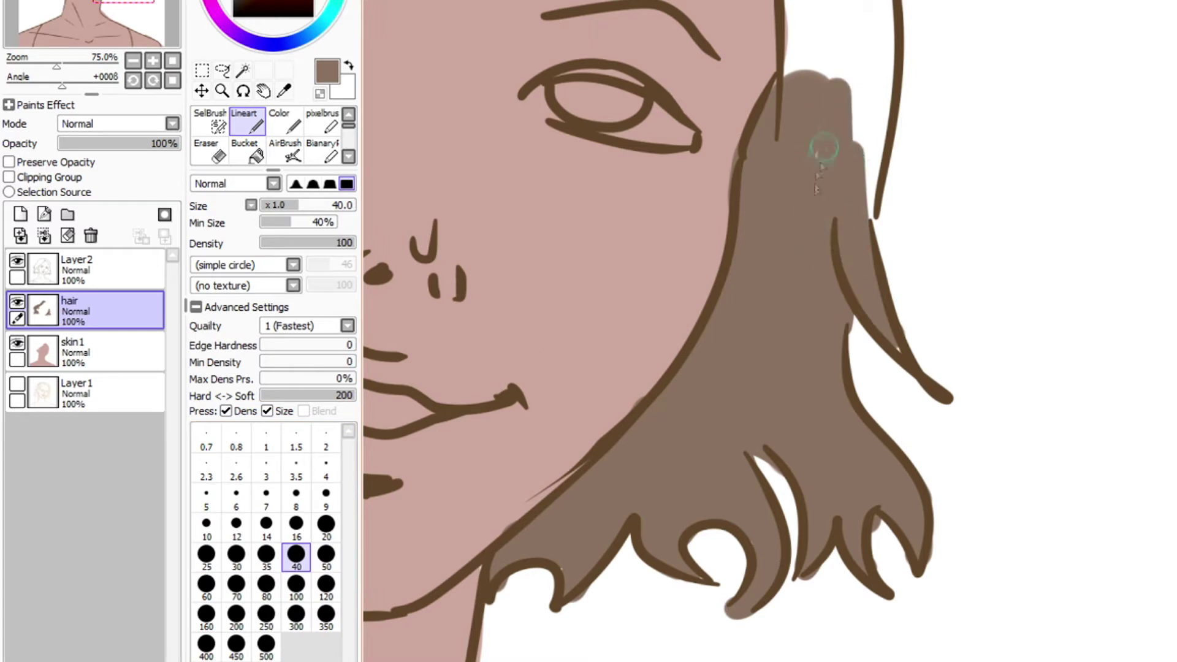
pyautogui.moveTo(881, 89); pyautogui.dragTo(875, 211)
# - Fill the crown and the hair down the right side of the forehead with brown at size 100
pyautogui.scroll(-5, 858, 288)
pyautogui.scroll(3, 651, 110)
pyautogui.click(296, 585)
pyautogui.moveTo(638, 307)
pyautogui.mouseDown()
pyautogui.moveTo(565, 389)
pyautogui.moveTo(533, 341)
pyautogui.moveTo(858, 110)
pyautogui.moveTo(695, 295)
pyautogui.mouseUp()
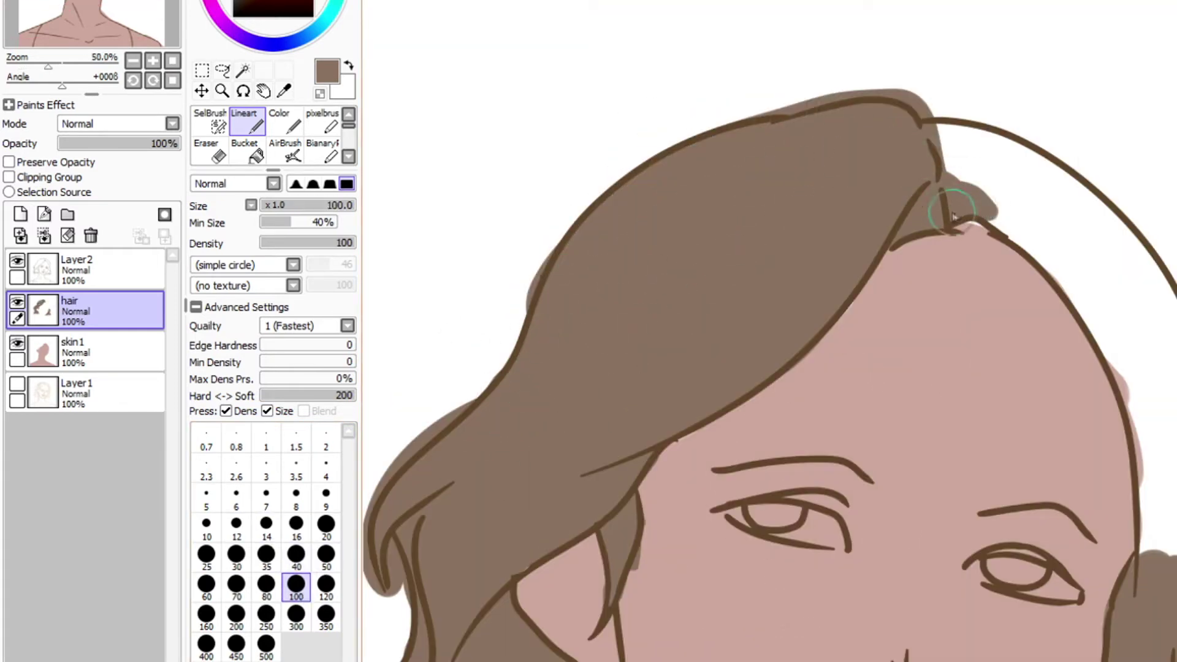
pyautogui.moveTo(961, 152); pyautogui.dragTo(1070, 245)
pyautogui.moveTo(1161, 301); pyautogui.dragTo(808, 118)
pyautogui.scroll(1, 810, 119)
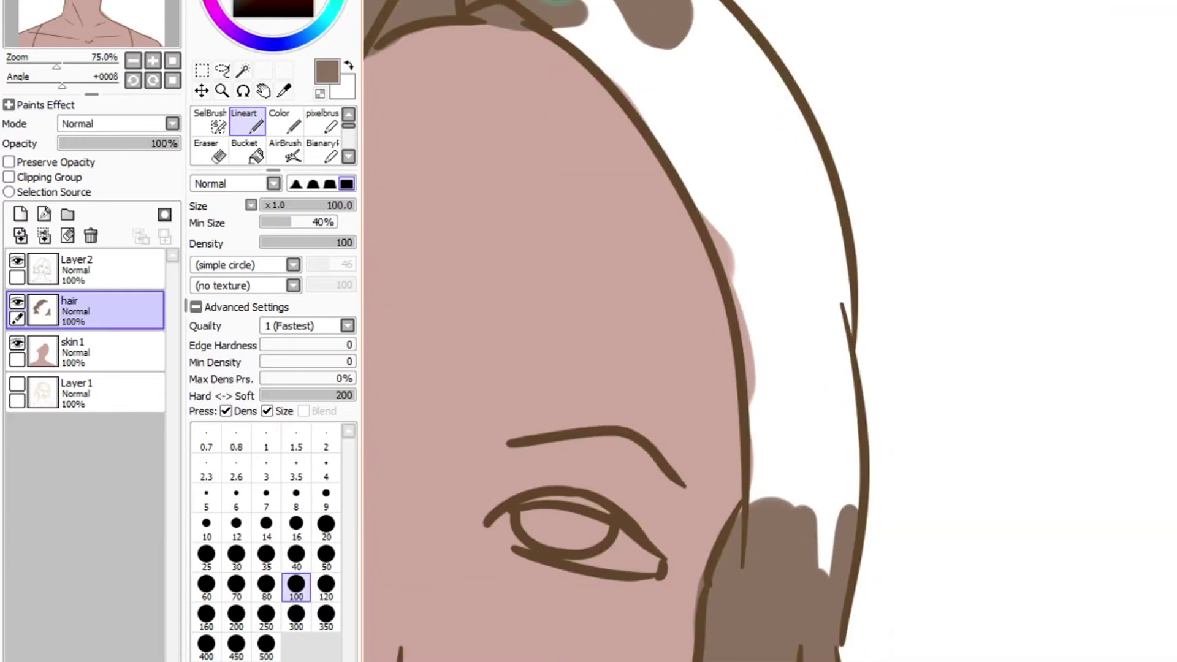
pyautogui.moveTo(598, 22)
pyautogui.mouseDown()
pyautogui.moveTo(713, 153)
pyautogui.moveTo(791, 454)
pyautogui.moveTo(826, 320)
pyautogui.moveTo(572, 73)
pyautogui.mouseUp()
# - Erase the hair colour spilling past the right outer contour and around the lock beside the ear at eraser size 40
pyautogui.press('e')
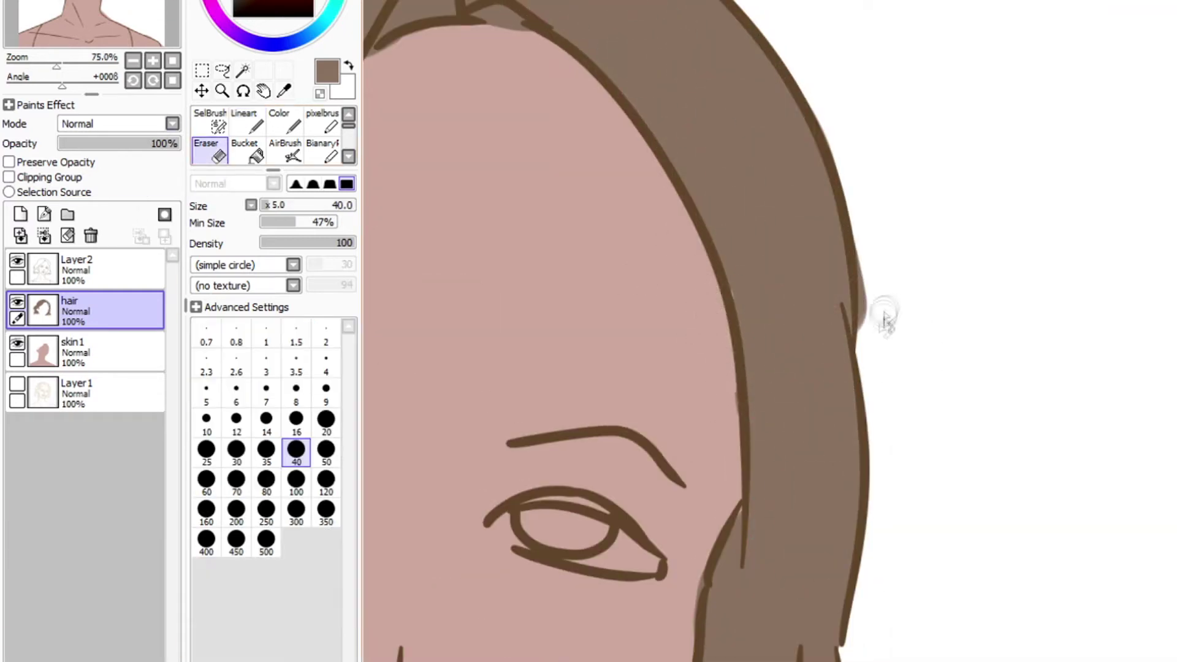
pyautogui.scroll(-4, 863, 186)
pyautogui.scroll(3, 421, 216)
pyautogui.moveTo(421, 216); pyautogui.dragTo(855, 406)
pyautogui.scroll(1, 470, 231)
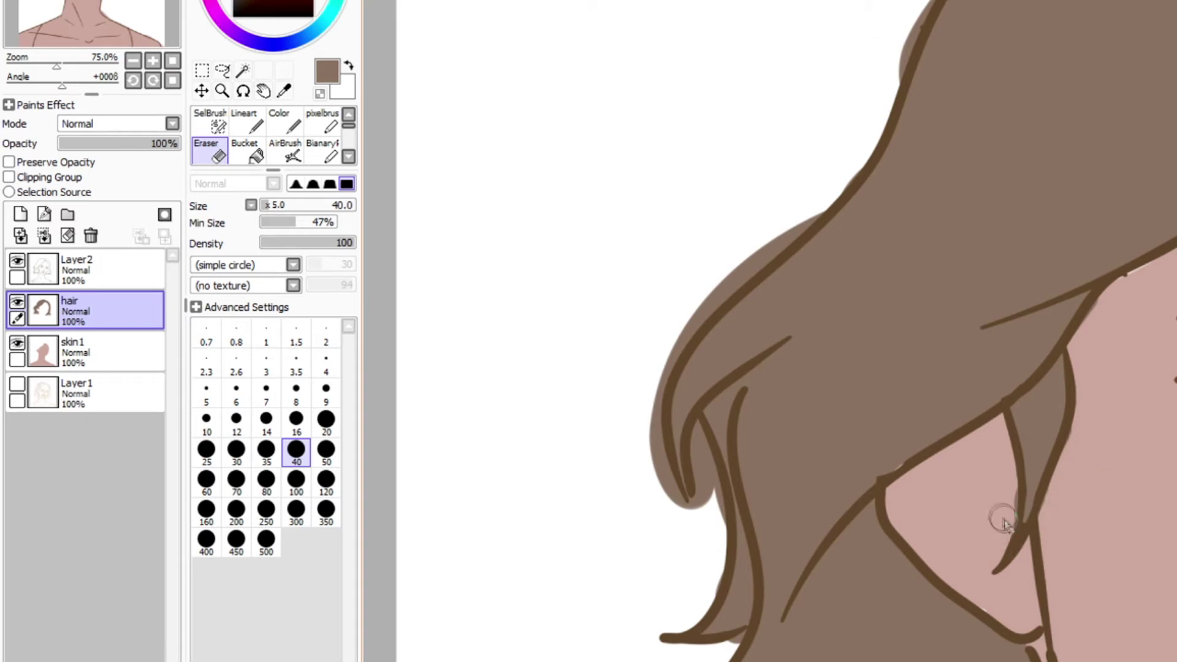
# - Erase the excess hair colour around the flicked left lock and along the outer contour to the crown, using eraser sizes 35 and 50
pyautogui.click(266, 453)
pyautogui.moveTo(698, 426); pyautogui.dragTo(720, 512)
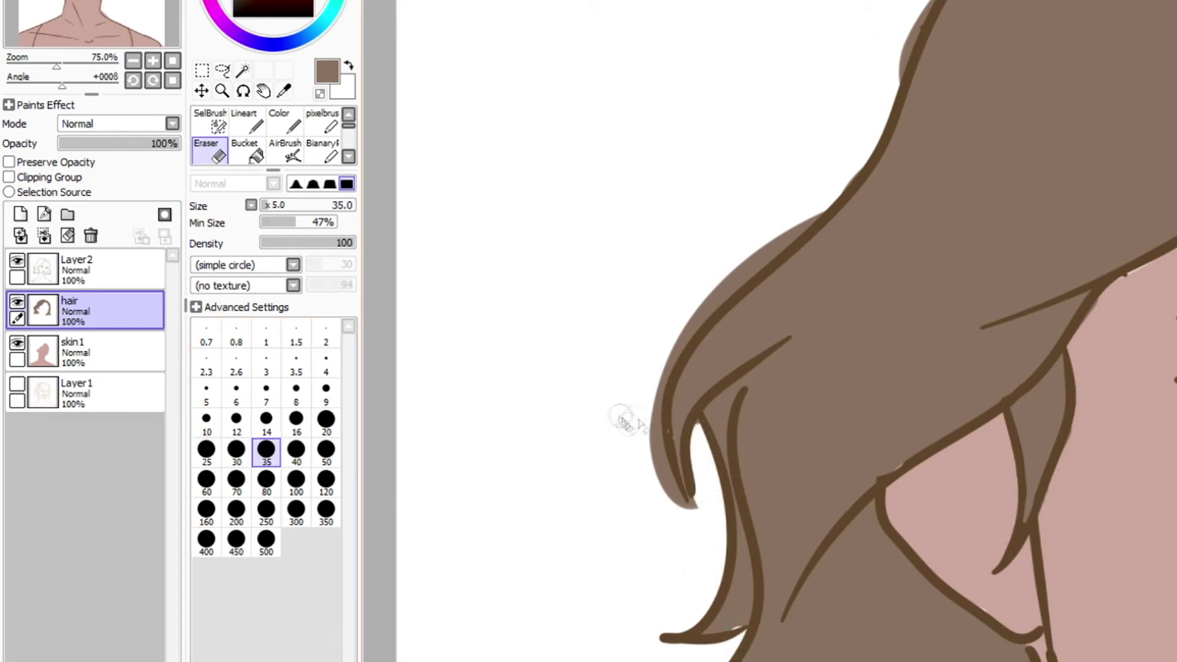
pyautogui.click(326, 453)
pyautogui.moveTo(657, 423); pyautogui.dragTo(686, 512)
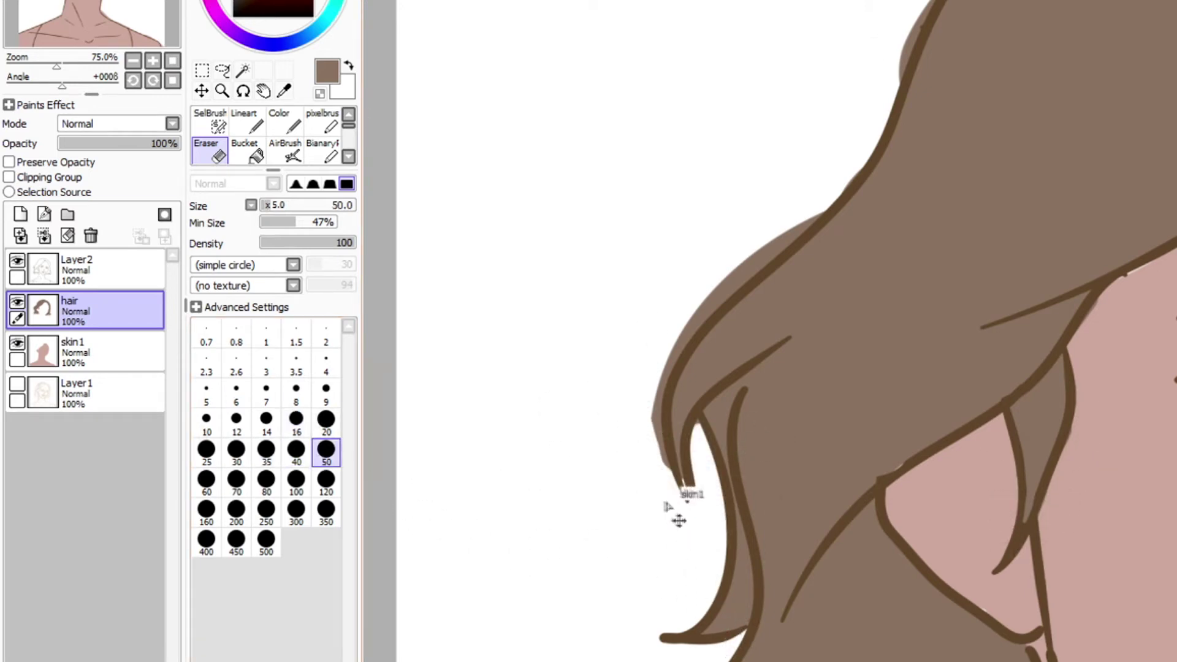
pyautogui.moveTo(656, 386); pyautogui.dragTo(667, 359)
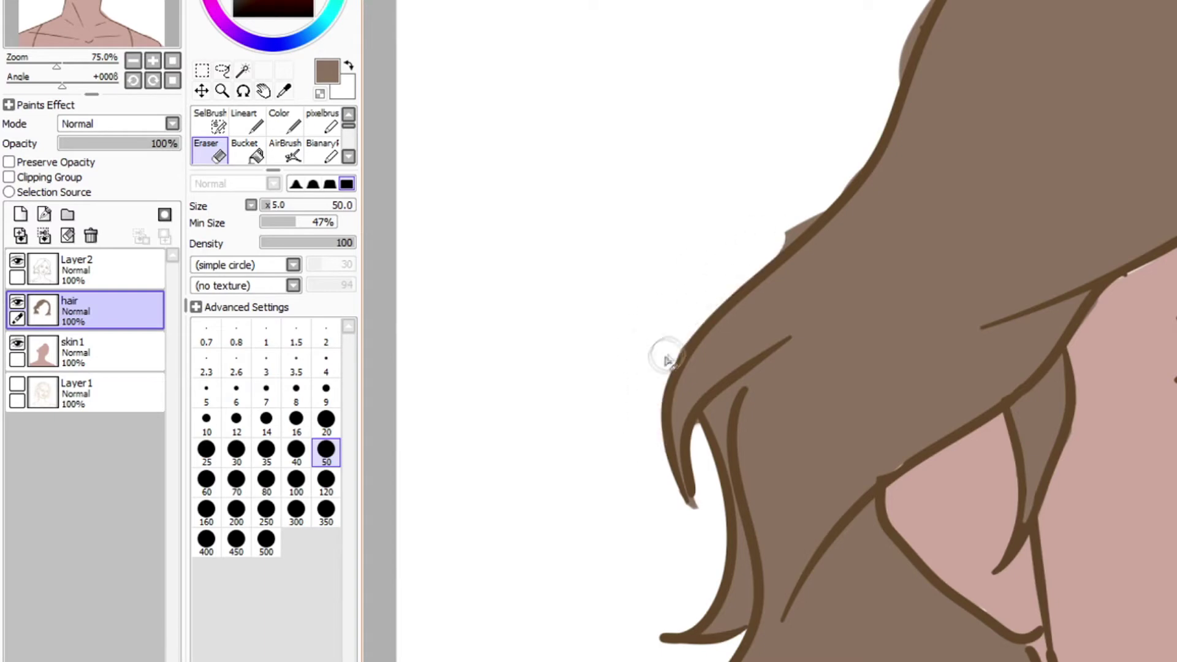
pyautogui.scroll(10, 845, 132)
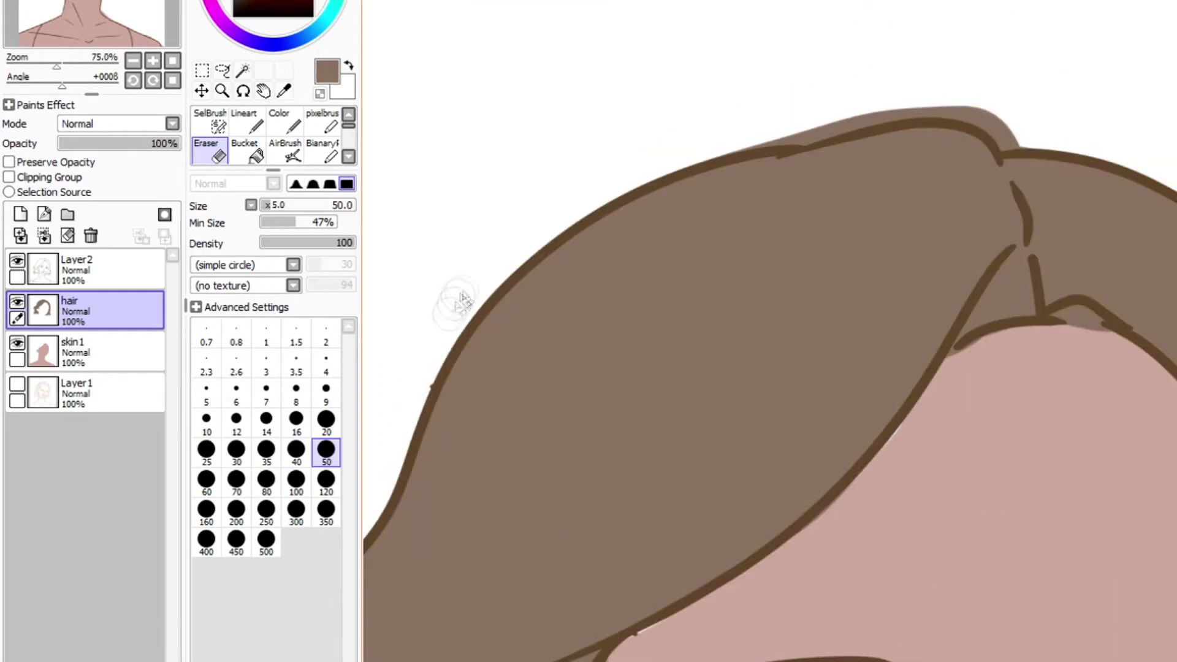
pyautogui.moveTo(750, 131)
pyautogui.mouseDown()
pyautogui.moveTo(968, 92)
pyautogui.moveTo(1003, 126)
pyautogui.mouseUp()
# - Erase the skin colour spilling outside the neck and shoulder lines on the skin1 layer
pyautogui.scroll(-6, 809, 392)
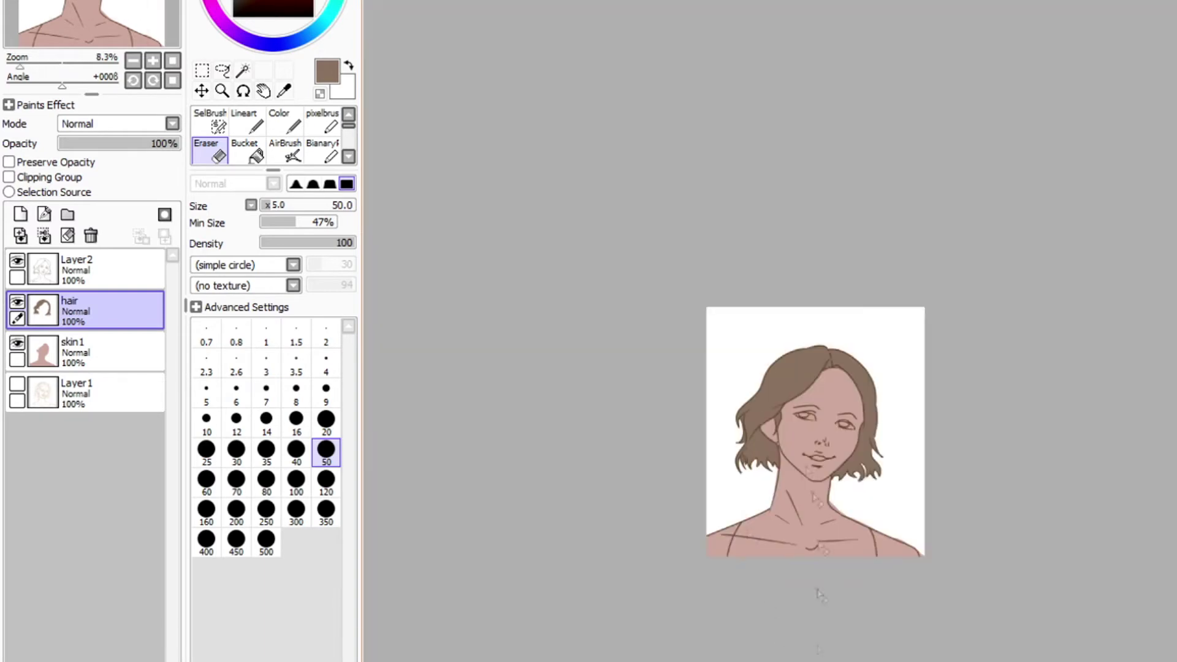
pyautogui.scroll(5, 784, 518)
pyautogui.click(100, 339)
pyautogui.scroll(1, 570, 405)
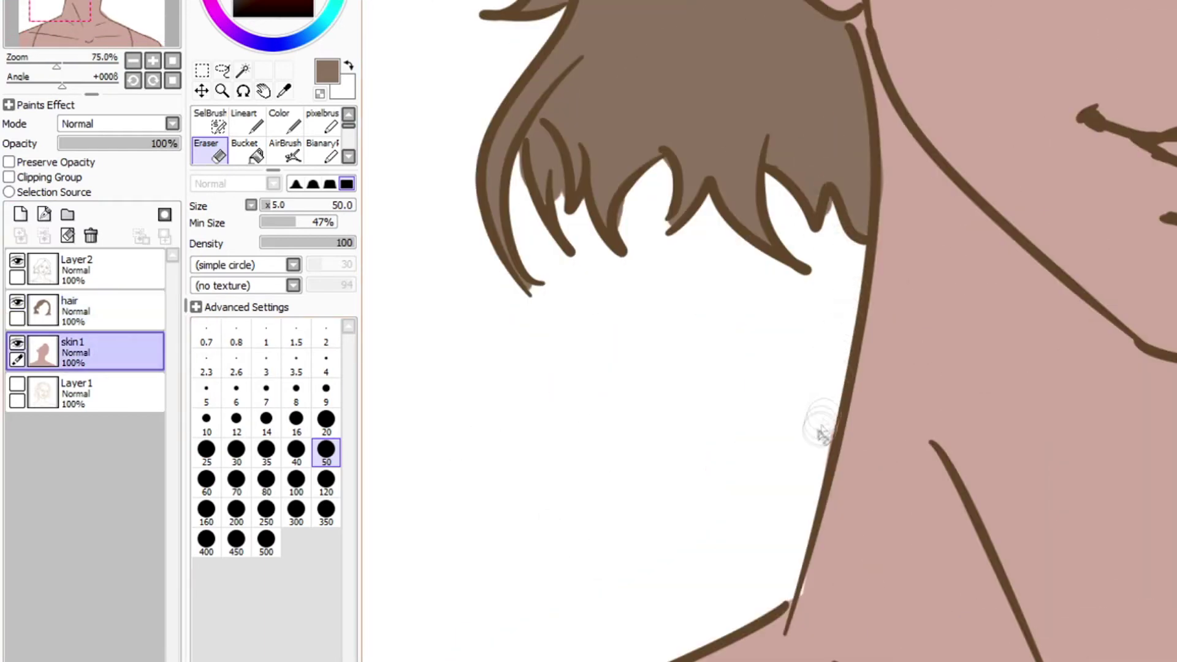
pyautogui.scroll(-5, 821, 432)
pyautogui.scroll(5, 986, 405)
pyautogui.moveTo(621, 233)
pyautogui.mouseDown()
pyautogui.moveTo(646, 386)
pyautogui.moveTo(1035, 585)
pyautogui.mouseUp()
# - Erase the excess brown around the curled right-side ends on the hair layer, reducing the eraser to size 16
pyautogui.click(110, 311)
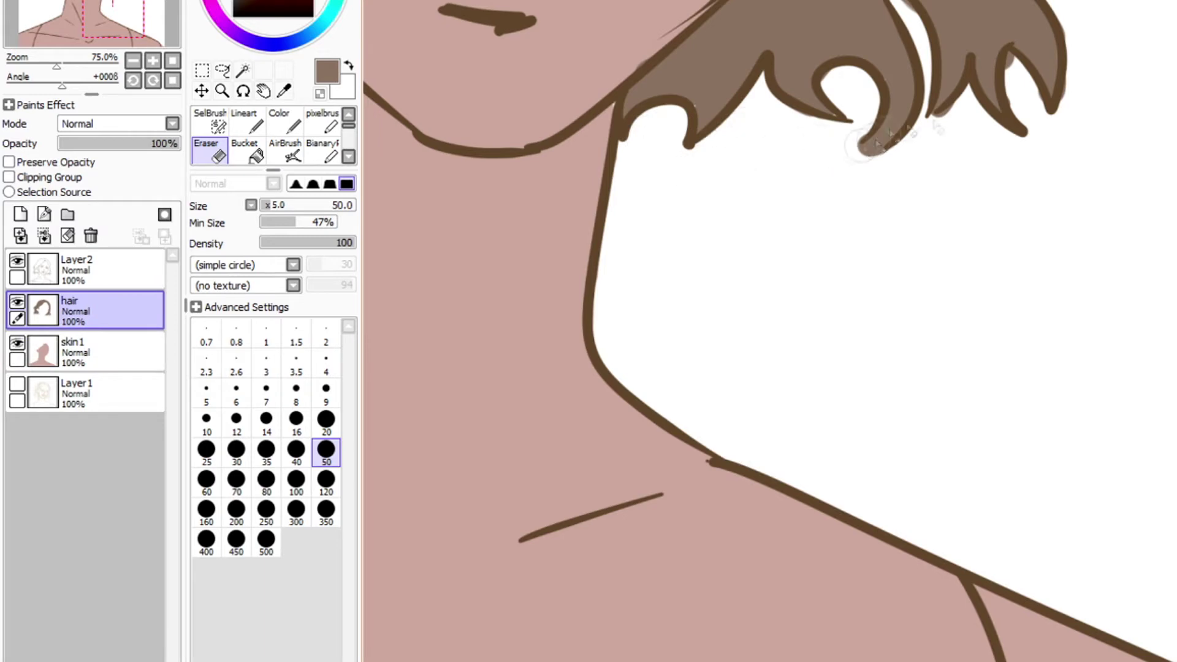
pyautogui.scroll(-6, 948, 131)
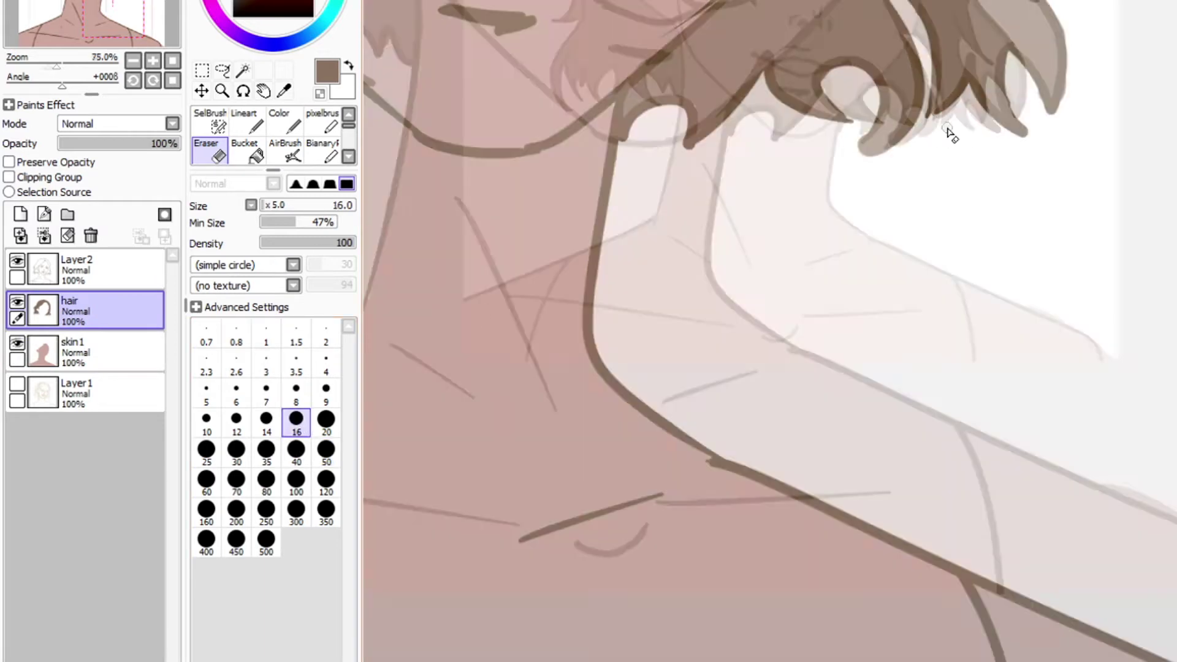
pyautogui.scroll(2, 735, 429)
pyautogui.scroll(-2, 643, 398)
pyautogui.scroll(2, 590, 497)
# - Paint the whites of both eyes and the open mouth light beige on the skin1 layer at Lineart brush size 35
pyautogui.click(151, 347)
pyautogui.click(153, 60)
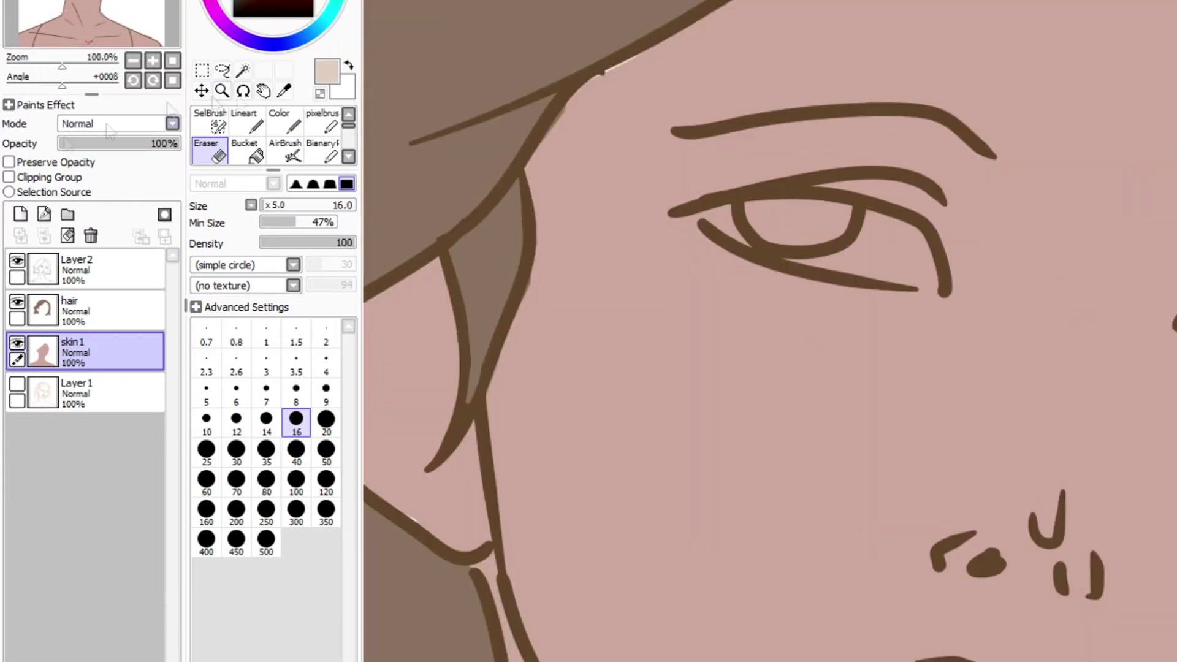
pyautogui.click(245, 123)
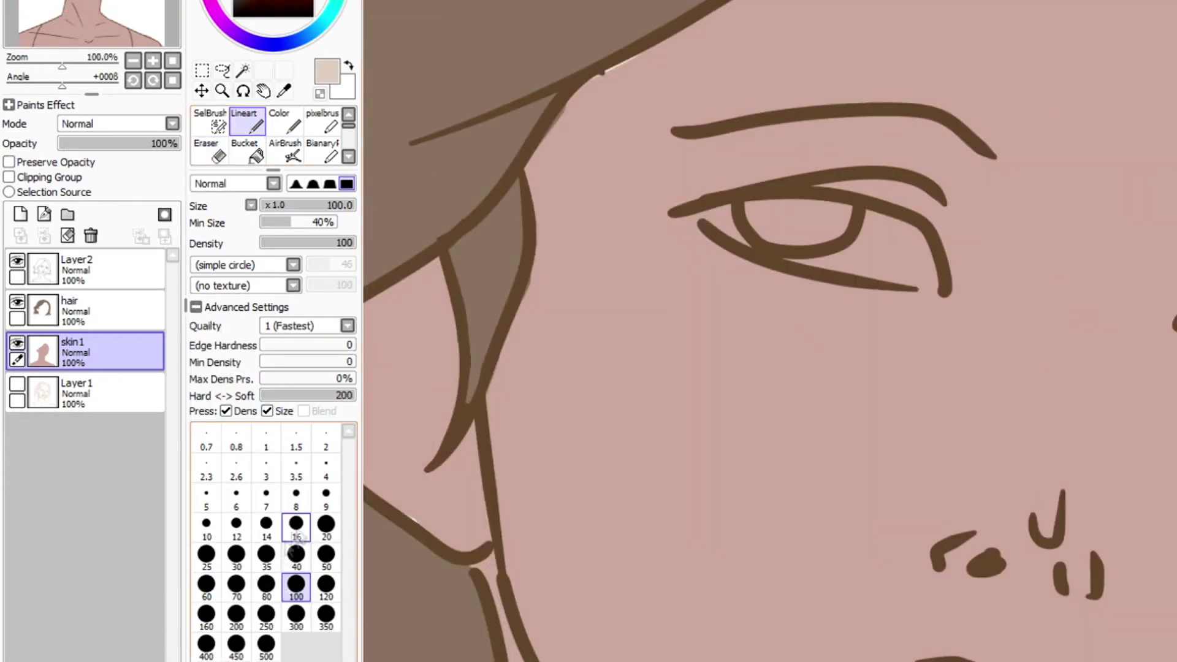
pyautogui.click(326, 555)
pyautogui.moveTo(717, 222)
pyautogui.mouseDown()
pyautogui.moveTo(898, 241)
pyautogui.moveTo(906, 266)
pyautogui.mouseUp()
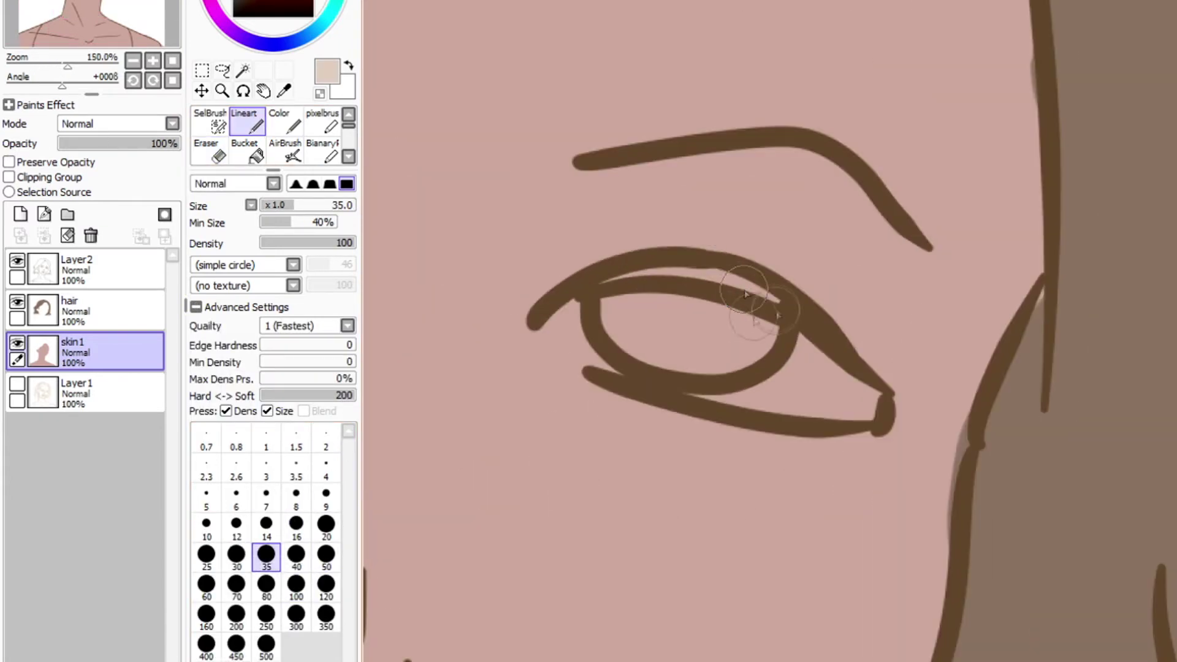
pyautogui.moveTo(723, 294)
pyautogui.mouseDown()
pyautogui.moveTo(564, 344)
pyautogui.moveTo(793, 404)
pyautogui.moveTo(717, 384)
pyautogui.mouseUp()
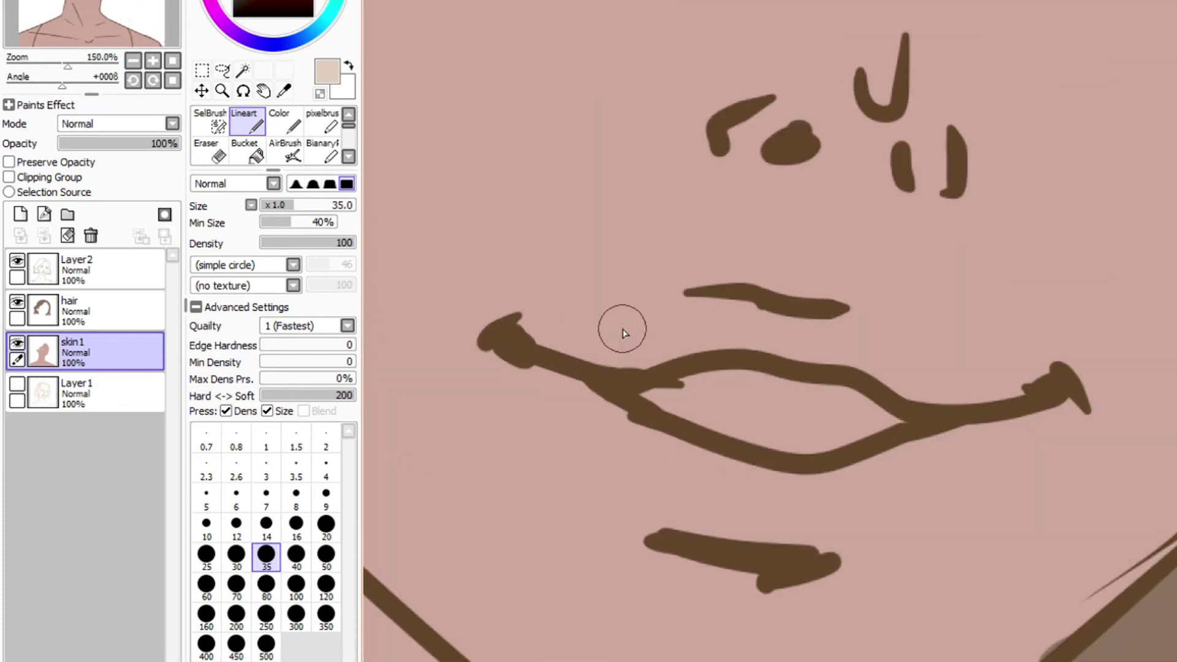
pyautogui.moveTo(649, 397)
pyautogui.mouseDown()
pyautogui.moveTo(811, 437)
pyautogui.moveTo(876, 420)
pyautogui.mouseUp()
# - Erase the eyebrow lines on Layer2 and repaint them in the sampled hair colour at size 35, adding fine inner hairs at size 8
pyautogui.click(211, 153)
pyautogui.click(94, 273)
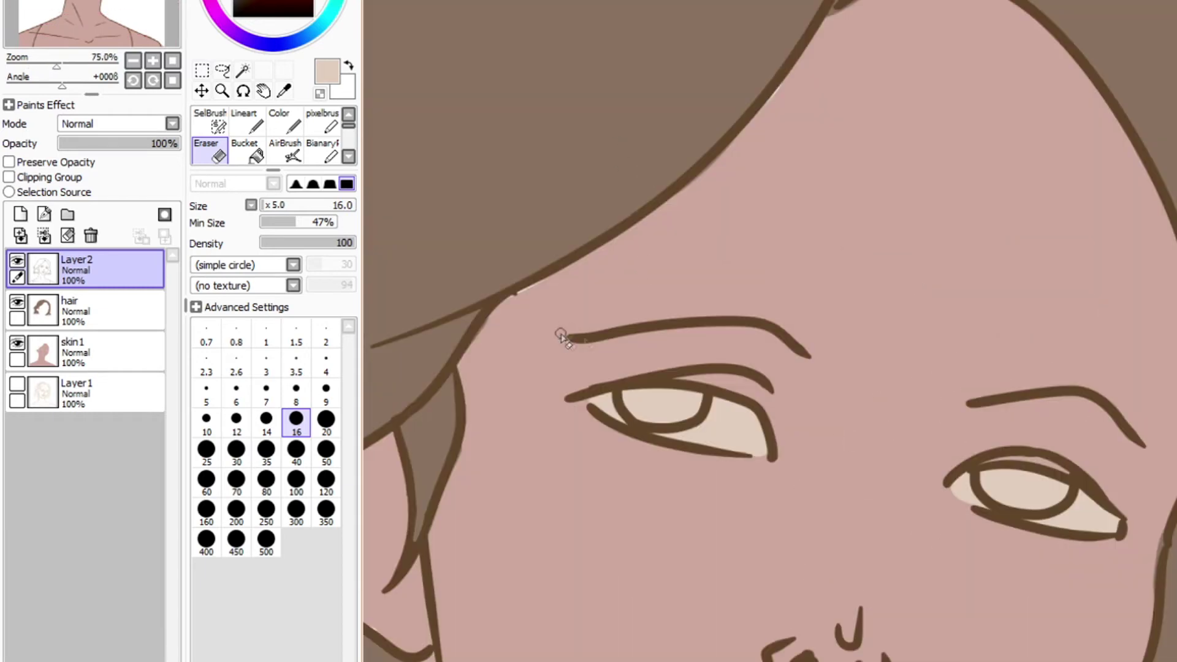
pyautogui.click(284, 92)
pyautogui.click(429, 245)
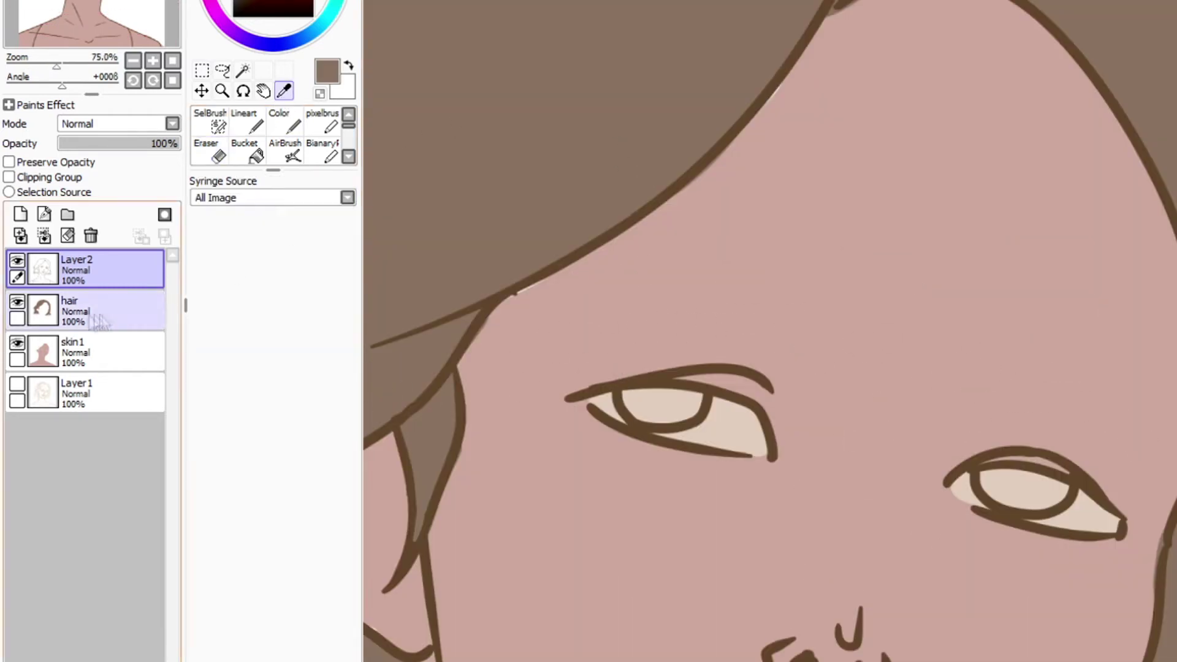
pyautogui.click(247, 121)
pyautogui.moveTo(555, 330)
pyautogui.mouseDown()
pyautogui.moveTo(667, 308)
pyautogui.moveTo(815, 327)
pyautogui.mouseUp()
pyautogui.moveTo(974, 364)
pyautogui.mouseDown()
pyautogui.moveTo(1121, 397)
pyautogui.moveTo(1137, 442)
pyautogui.mouseUp()
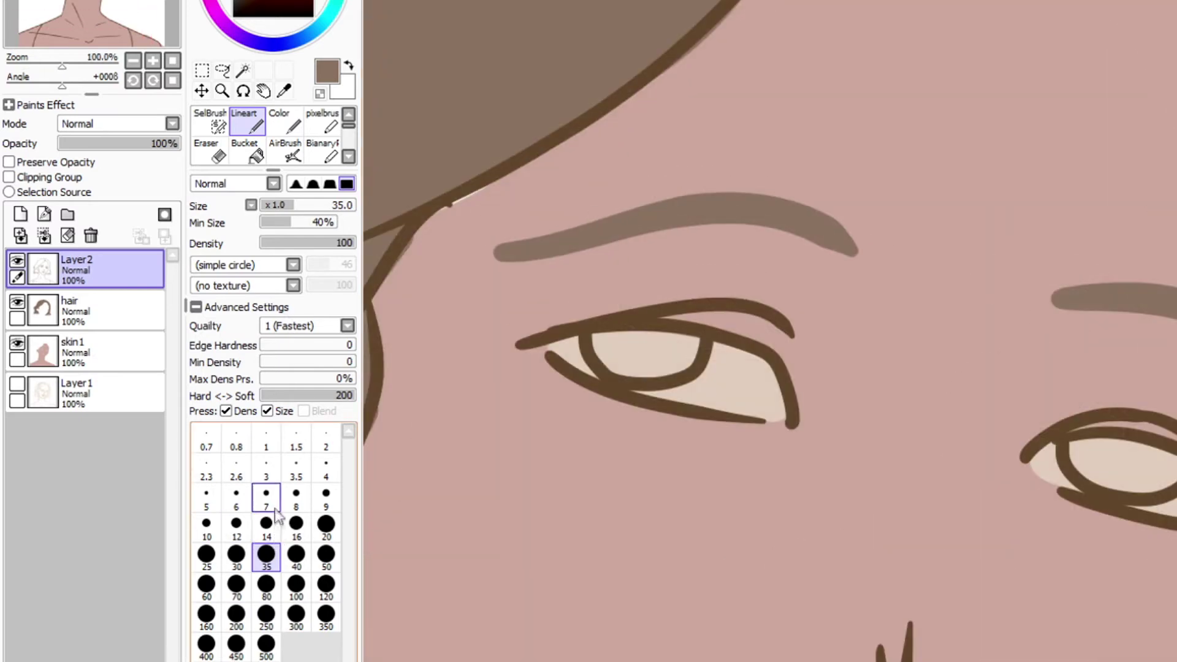
pyautogui.click(296, 497)
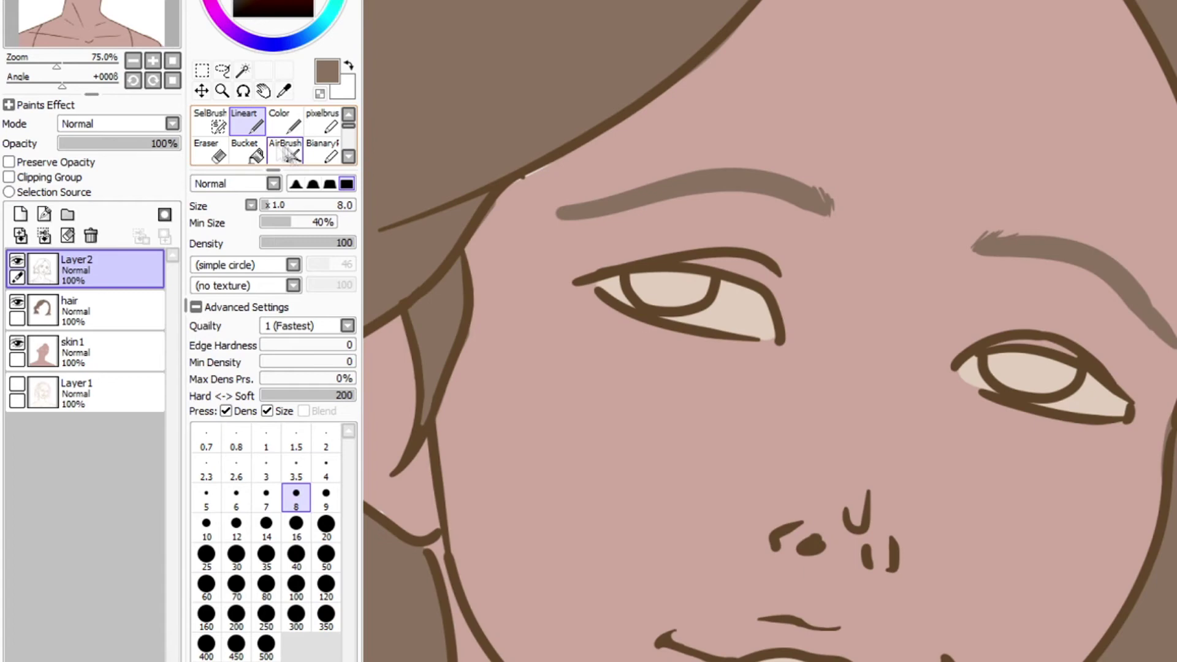
# - Add a skindetails2 layer above skin1 and fill both irises with brown at brush size 20
pyautogui.click(79, 352)
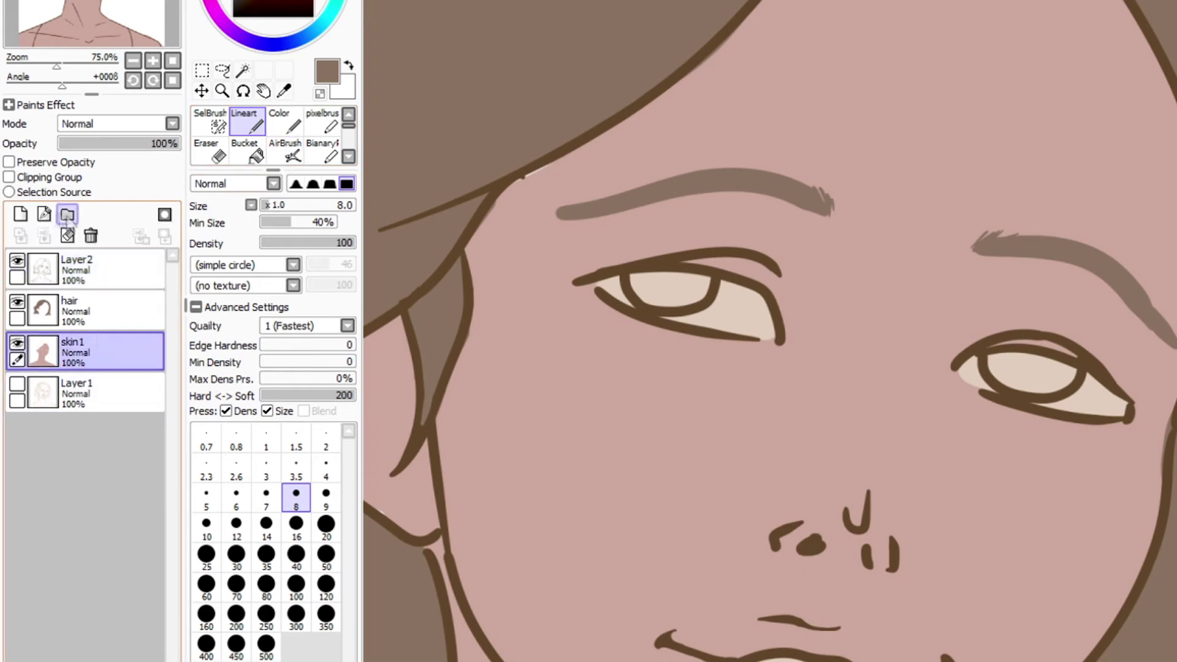
pyautogui.click(20, 214)
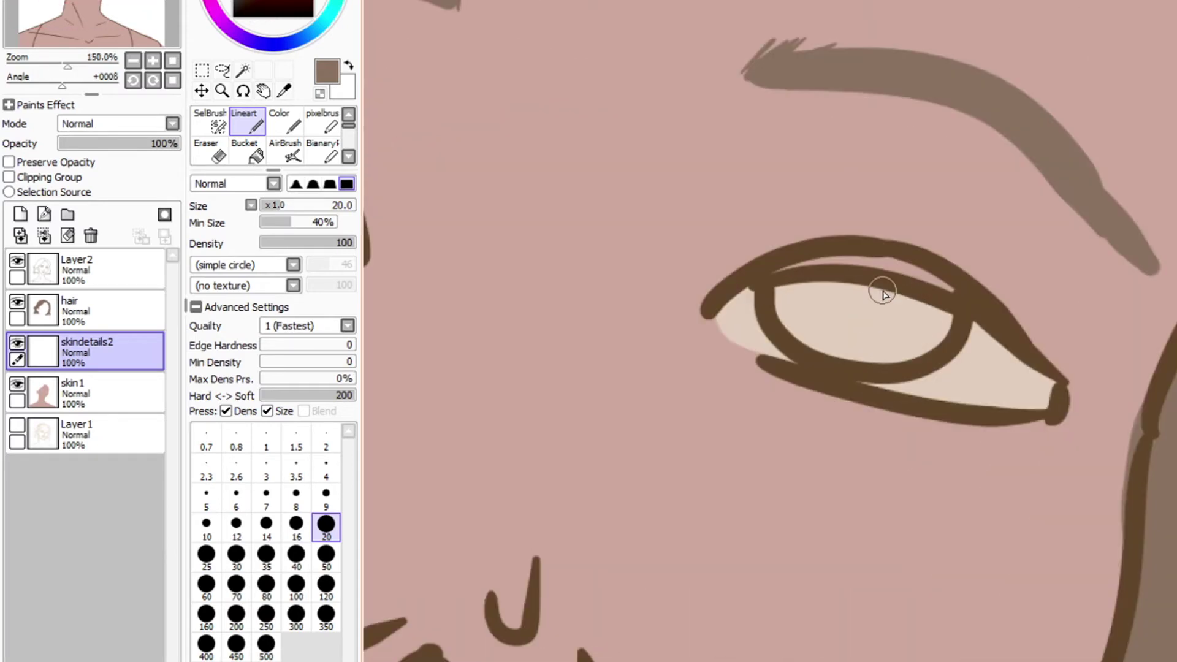
pyautogui.moveTo(870, 308)
pyautogui.mouseDown()
pyautogui.moveTo(907, 331)
pyautogui.moveTo(803, 325)
pyautogui.mouseUp()
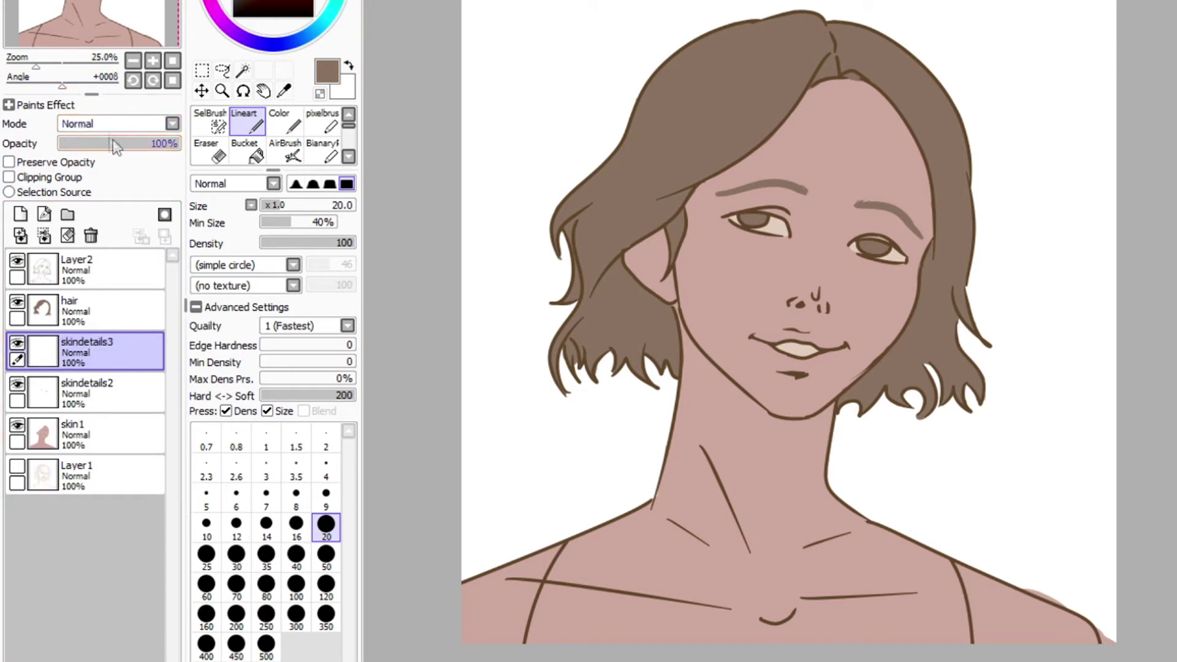
# - Set the skindetails3 layer to 23% opacity and select the skin area of skin1 with the Magic Wand for painting on it
pyautogui.moveTo(89, 149); pyautogui.dragTo(87, 149)
pyautogui.click(98, 435)
pyautogui.click(243, 70)
pyautogui.click(729, 393)
pyautogui.click(247, 121)
pyautogui.click(98, 352)
# - Paint brown shadows on the forehead, eyelids, nose, ear, cheek and jaw of the face at Lineart brush size 120
pyautogui.click(326, 587)
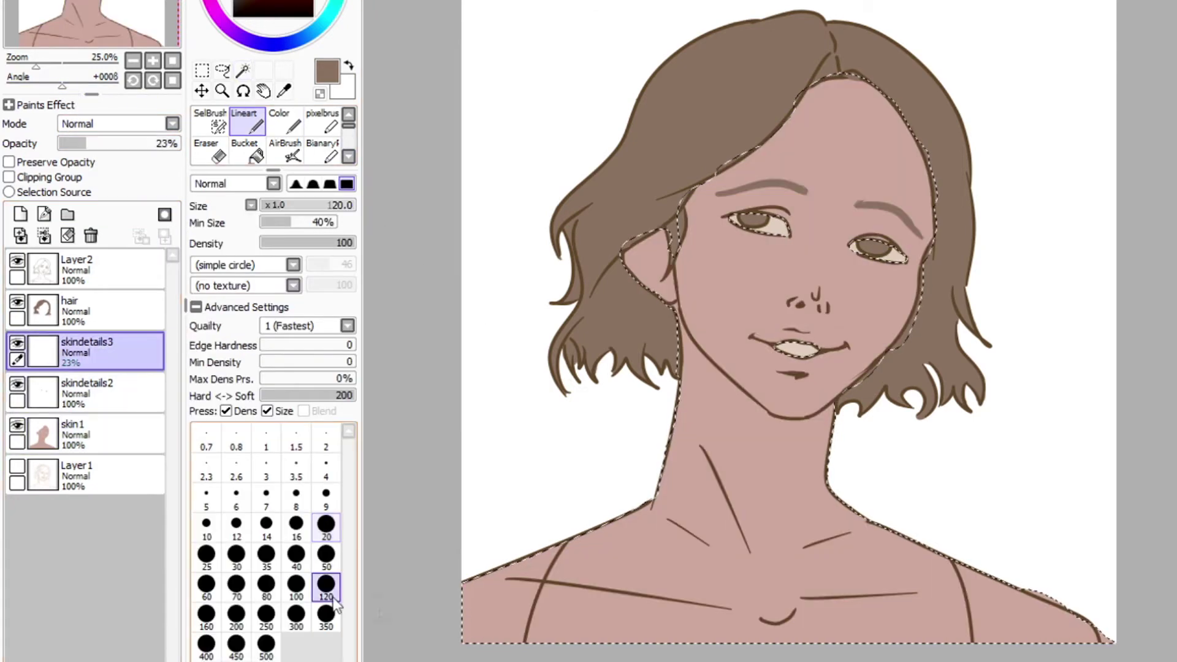
pyautogui.scroll(1, 793, 539)
pyautogui.moveTo(582, 164); pyautogui.dragTo(605, 157)
pyautogui.moveTo(699, 102); pyautogui.dragTo(799, 115)
pyautogui.moveTo(870, 128)
pyautogui.mouseDown()
pyautogui.moveTo(913, 127)
pyautogui.moveTo(941, 146)
pyautogui.mouseUp()
pyautogui.moveTo(663, 80)
pyautogui.mouseDown()
pyautogui.moveTo(656, 176)
pyautogui.moveTo(773, 359)
pyautogui.moveTo(791, 368)
pyautogui.moveTo(806, 227)
pyautogui.moveTo(817, 231)
pyautogui.moveTo(810, 93)
pyautogui.mouseUp()
pyautogui.moveTo(738, 43)
pyautogui.mouseDown()
pyautogui.moveTo(669, 84)
pyautogui.moveTo(774, 6)
pyautogui.mouseUp()
pyautogui.moveTo(591, 178); pyautogui.dragTo(622, 199)
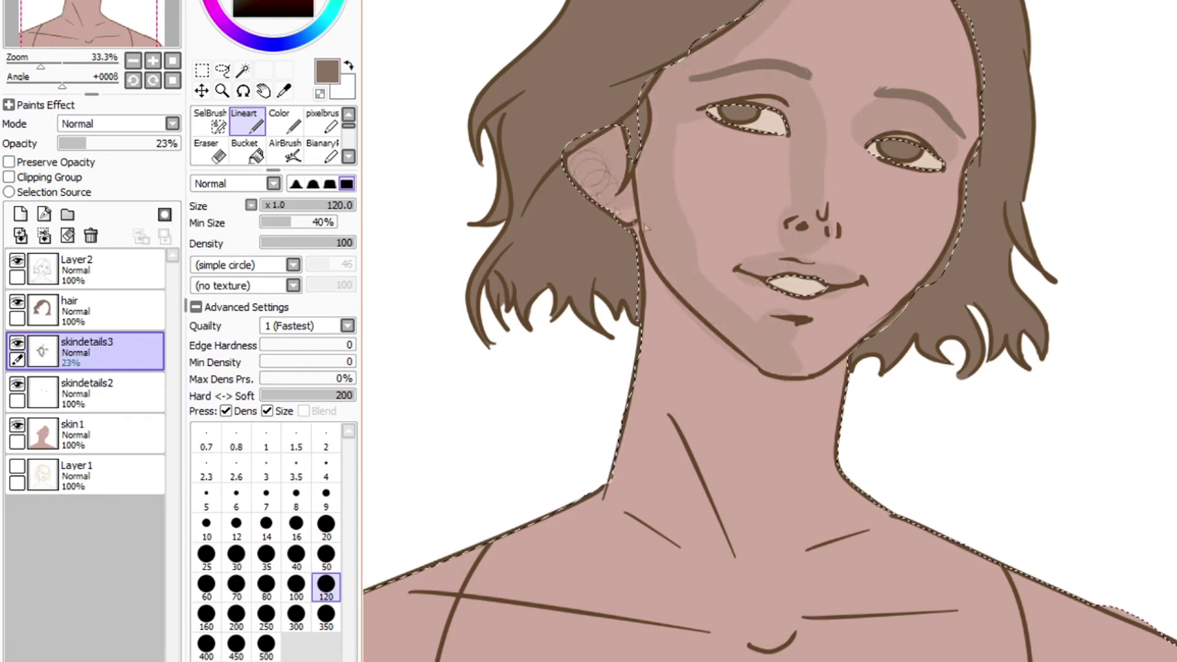
pyautogui.moveTo(653, 263)
pyautogui.mouseDown()
pyautogui.moveTo(630, 438)
pyautogui.moveTo(775, 373)
pyautogui.mouseUp()
# - Paint shadows beneath the jaw, along the neck muscle and around the left collarbone and shoulder on skindetails3
pyautogui.moveTo(618, 513); pyautogui.dragTo(705, 575)
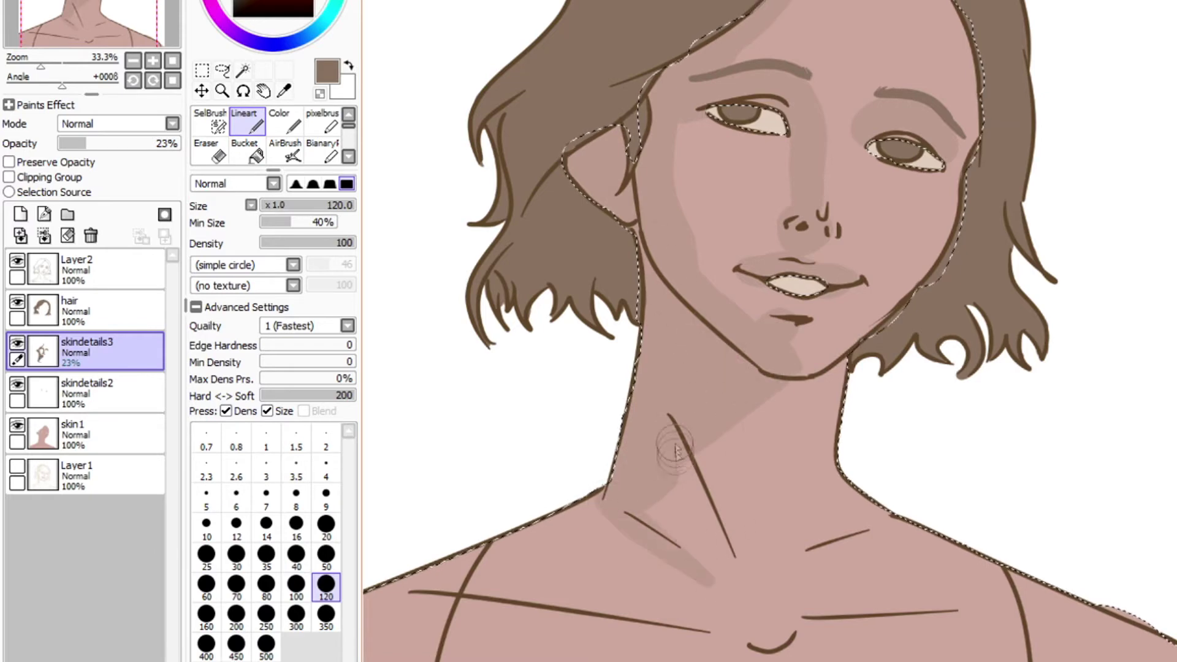
pyautogui.moveTo(674, 444); pyautogui.dragTo(741, 600)
pyautogui.moveTo(417, 576)
pyautogui.mouseDown()
pyautogui.moveTo(706, 629)
pyautogui.moveTo(777, 628)
pyautogui.mouseUp()
pyautogui.scroll(-1, 673, 378)
pyautogui.click(296, 618)
pyautogui.moveTo(622, 495)
pyautogui.mouseDown()
pyautogui.moveTo(437, 603)
pyautogui.moveTo(539, 576)
pyautogui.mouseUp()
# - Blend the face, neck and chest shadows with the oil water brush at size 120
pyautogui.click(348, 157)
pyautogui.click(322, 120)
pyautogui.click(326, 551)
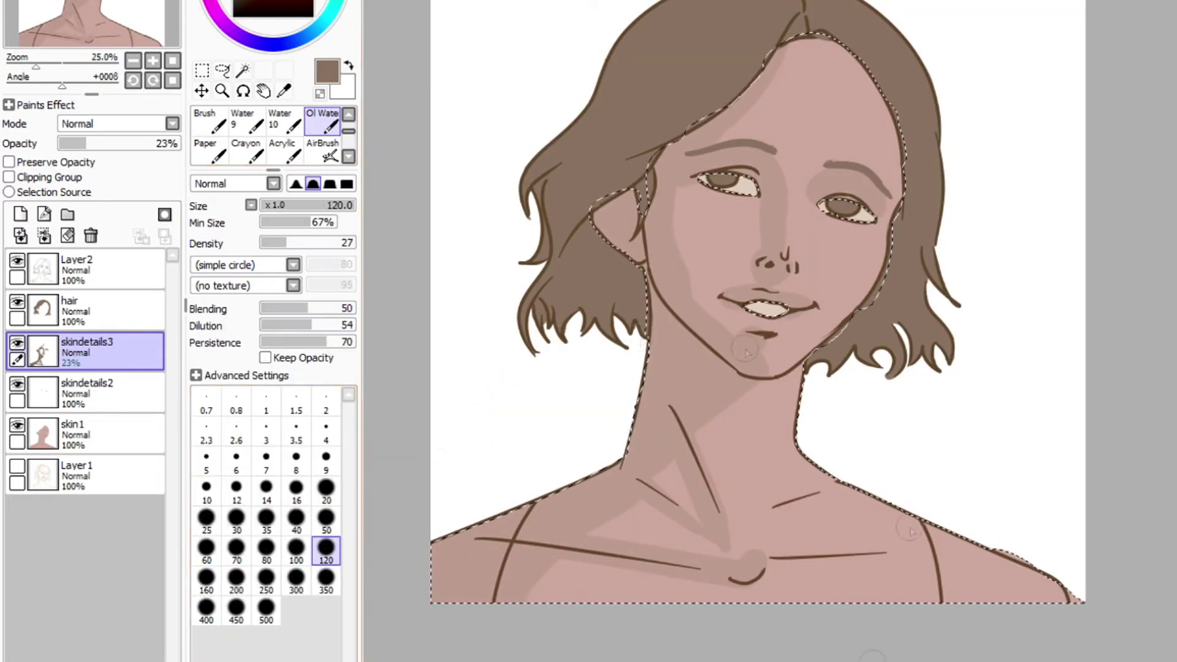
pyautogui.scroll(1, 797, 380)
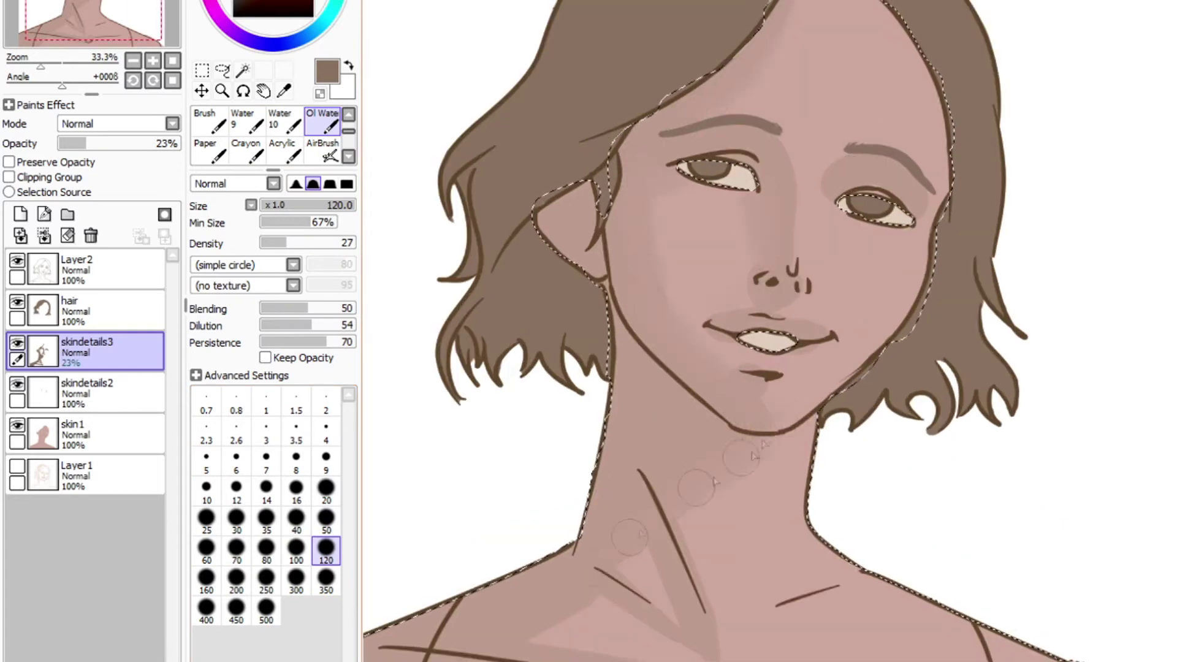
pyautogui.hotkey('ctrl', '-')
pyautogui.scroll(-3, 499, 452)
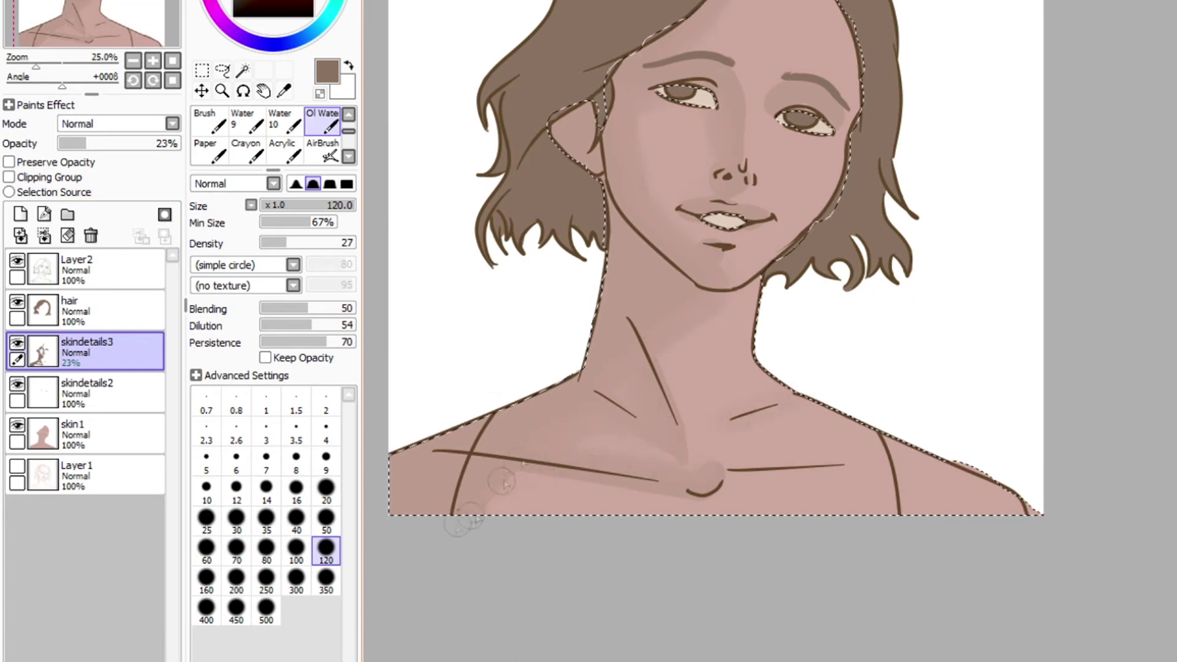
# - Trim the shading above the upper lip with the eraser at size 16
pyautogui.press('e')
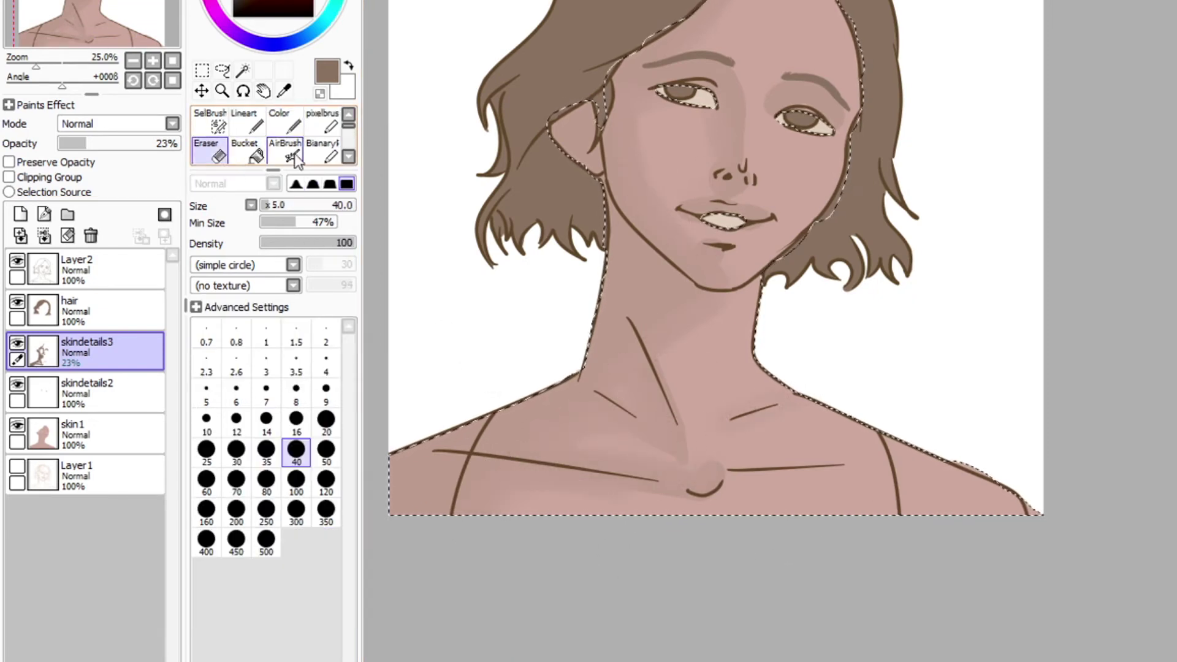
pyautogui.scroll(3, 825, 283)
pyautogui.press(']')
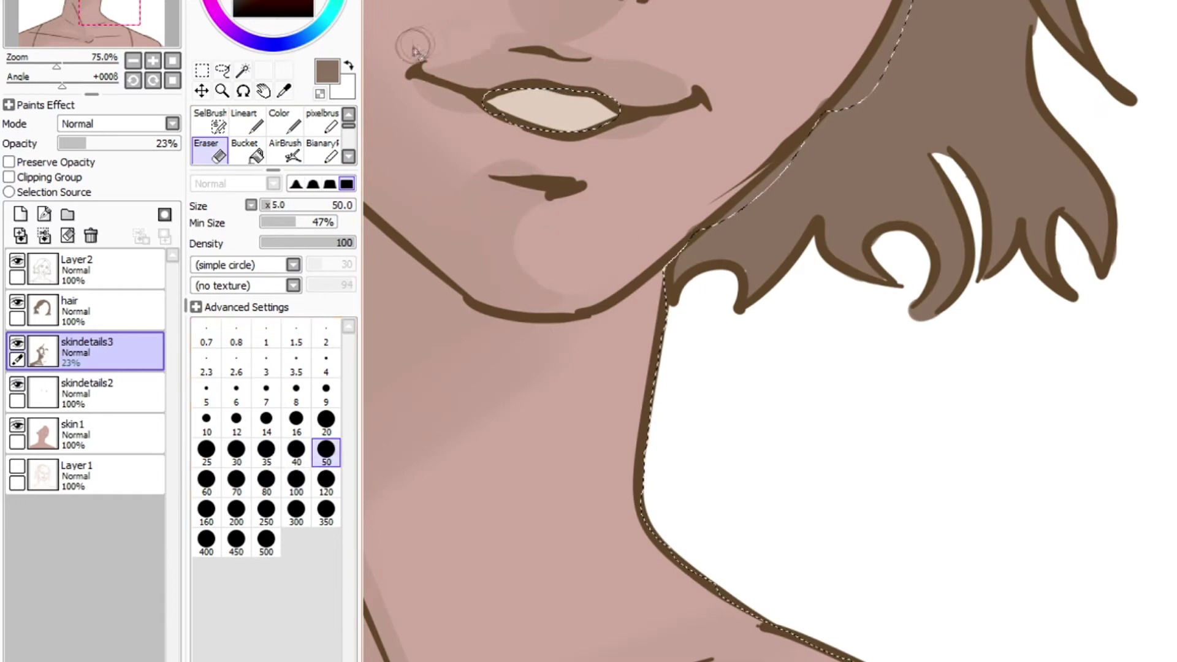
pyautogui.press('[')
pyautogui.press('[')
pyautogui.press('[')
pyautogui.press('[')
pyautogui.press('[')
pyautogui.press('[')
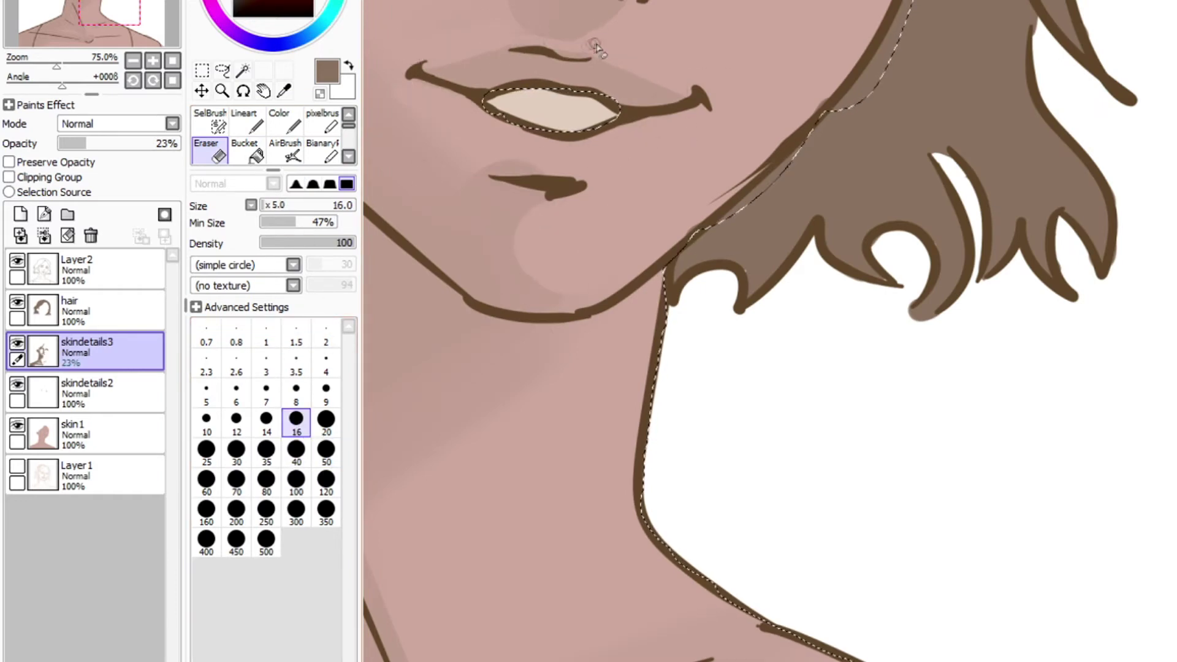
pyautogui.moveTo(606, 73); pyautogui.dragTo(763, 520)
# - Clean up the remaining face and neck shading with the eraser at sizes 100 and 120
pyautogui.click(301, 483)
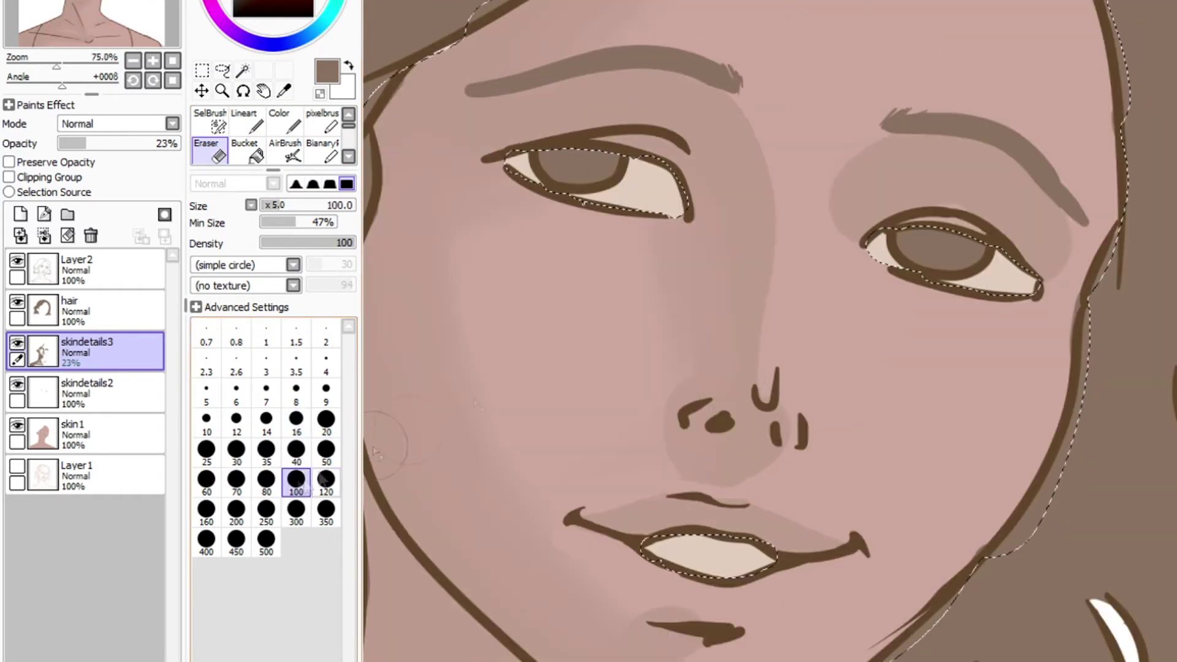
pyautogui.scroll(-3, 775, 416)
pyautogui.press(']')
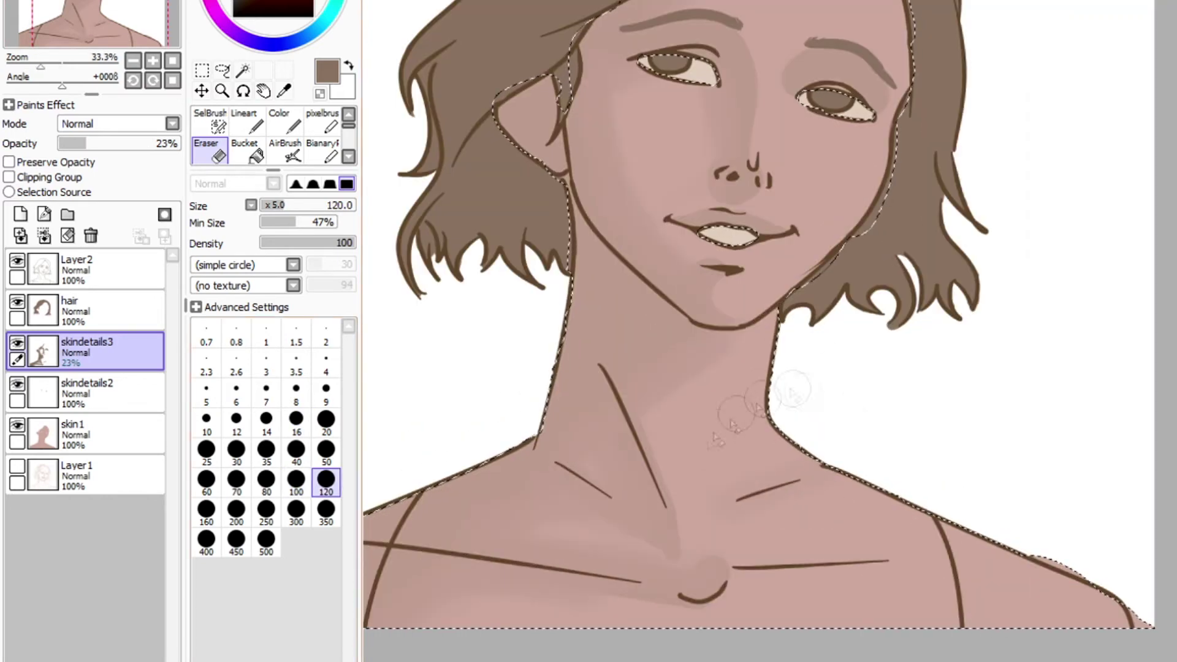
pyautogui.scroll(-1, 583, 380)
# - Add a layer above skindetails3 and name it skinhighlights
pyautogui.click(20, 214)
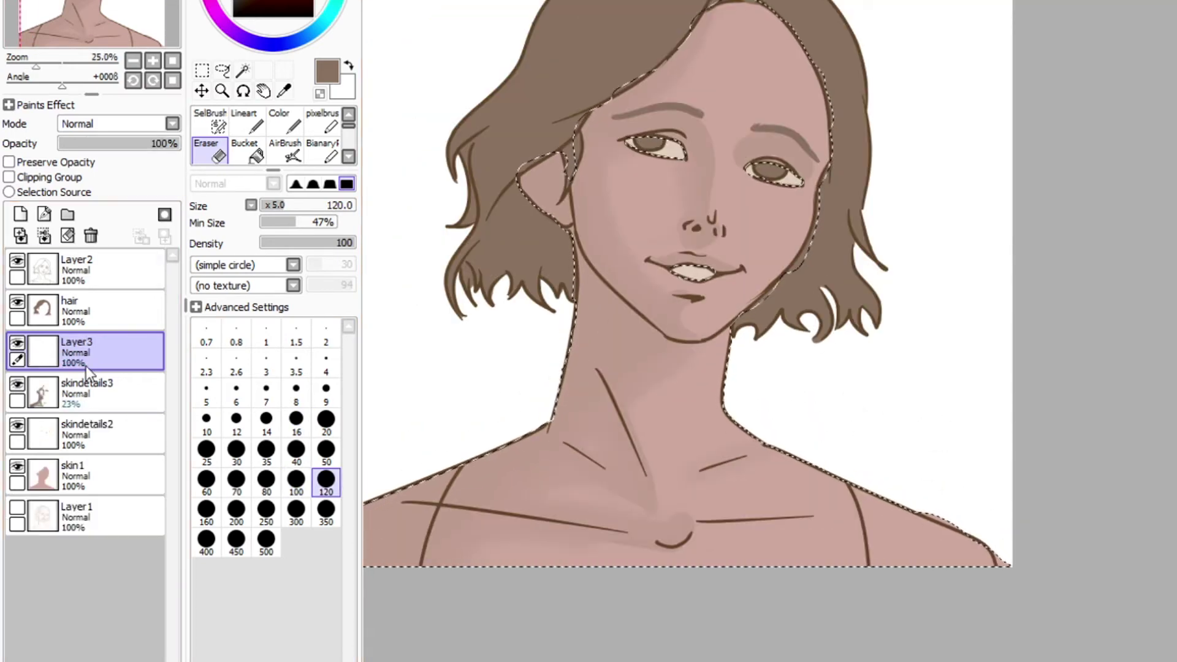
pyautogui.doubleClick(86, 366)
pyautogui.write('skinhighlights')
pyautogui.press('Return')
# - Sample the face's skin colour and lighten it to pale pink for the Lineart brush
pyautogui.click(284, 90)
pyautogui.click(644, 202)
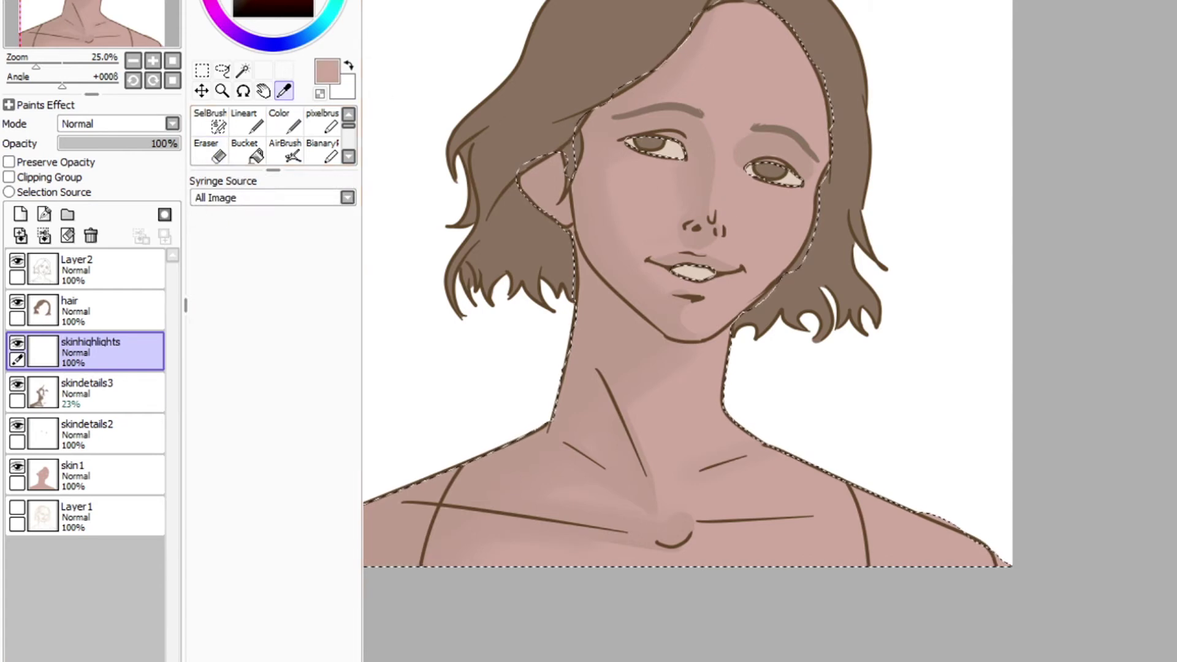
pyautogui.click(248, 2)
pyautogui.click(246, 122)
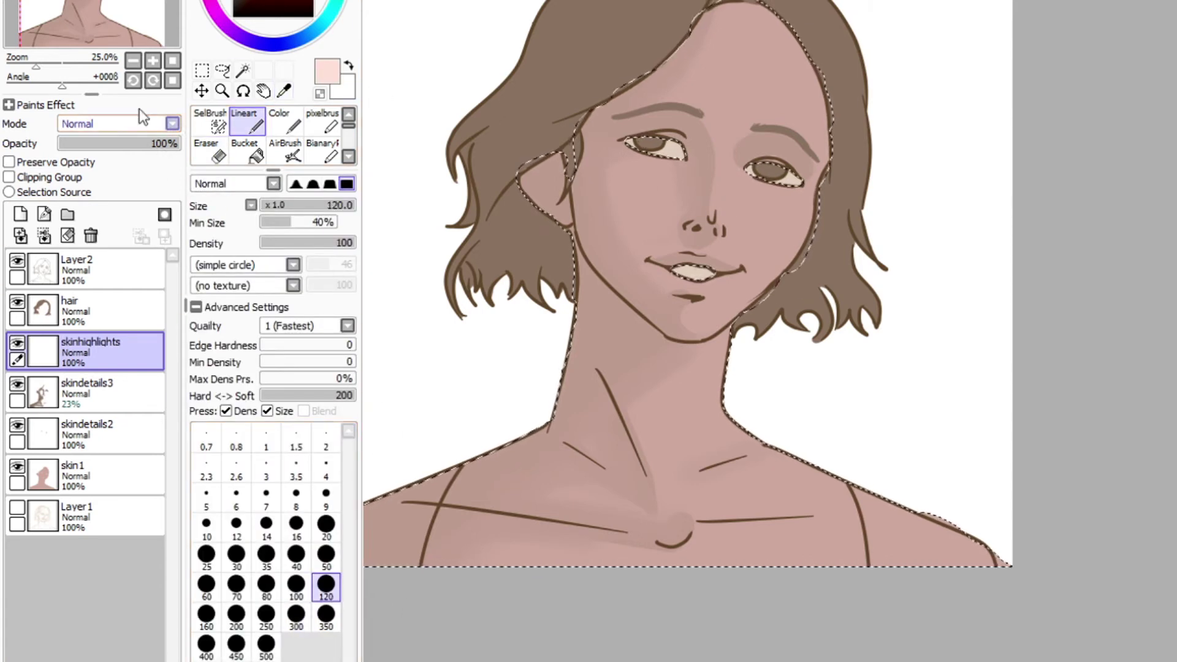
# - Set the skinhighlights layer to 46% opacity and the skindetails3 layer to 31%
pyautogui.click(114, 144)
pyautogui.click(95, 392)
pyautogui.moveTo(106, 146); pyautogui.dragTo(97, 146)
pyautogui.click(101, 353)
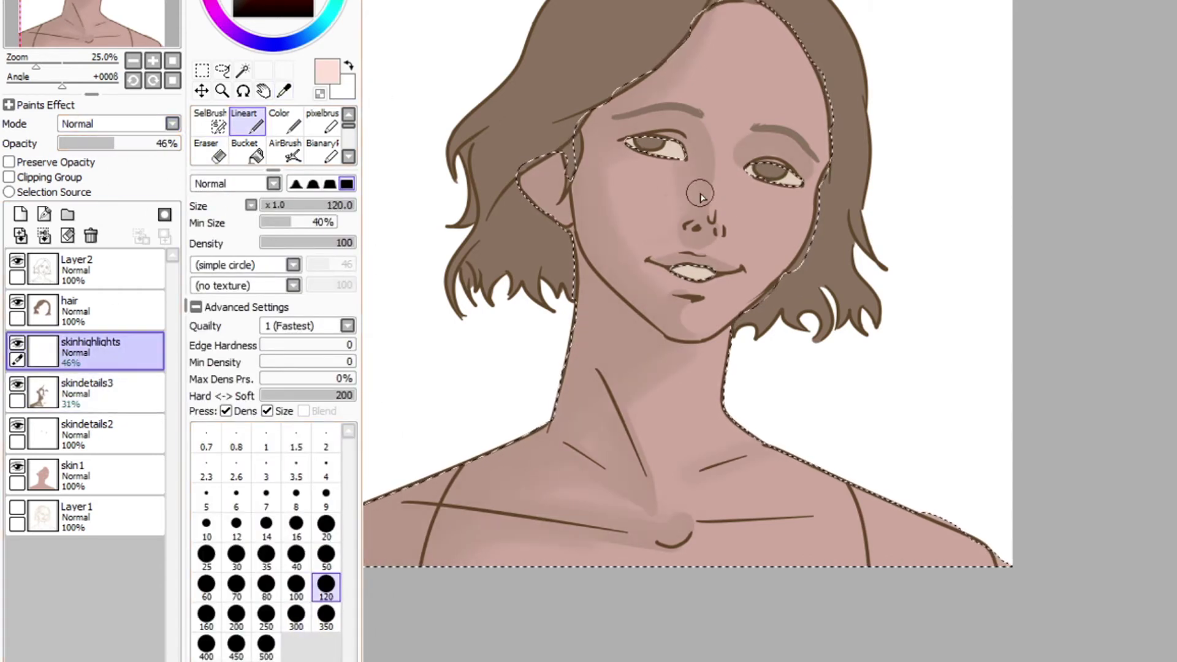
# - Paint pale pink highlights on the forehead, right cheek, right side of the neck, shoulder and collarbone at size 120
pyautogui.moveTo(797, 104)
pyautogui.mouseDown()
pyautogui.moveTo(775, 87)
pyautogui.moveTo(796, 37)
pyautogui.mouseUp()
pyautogui.moveTo(791, 196)
pyautogui.mouseDown()
pyautogui.moveTo(800, 213)
pyautogui.moveTo(774, 236)
pyautogui.mouseUp()
pyautogui.moveTo(739, 374)
pyautogui.mouseDown()
pyautogui.moveTo(778, 450)
pyautogui.moveTo(726, 454)
pyautogui.mouseUp()
pyautogui.moveTo(849, 475); pyautogui.dragTo(896, 493)
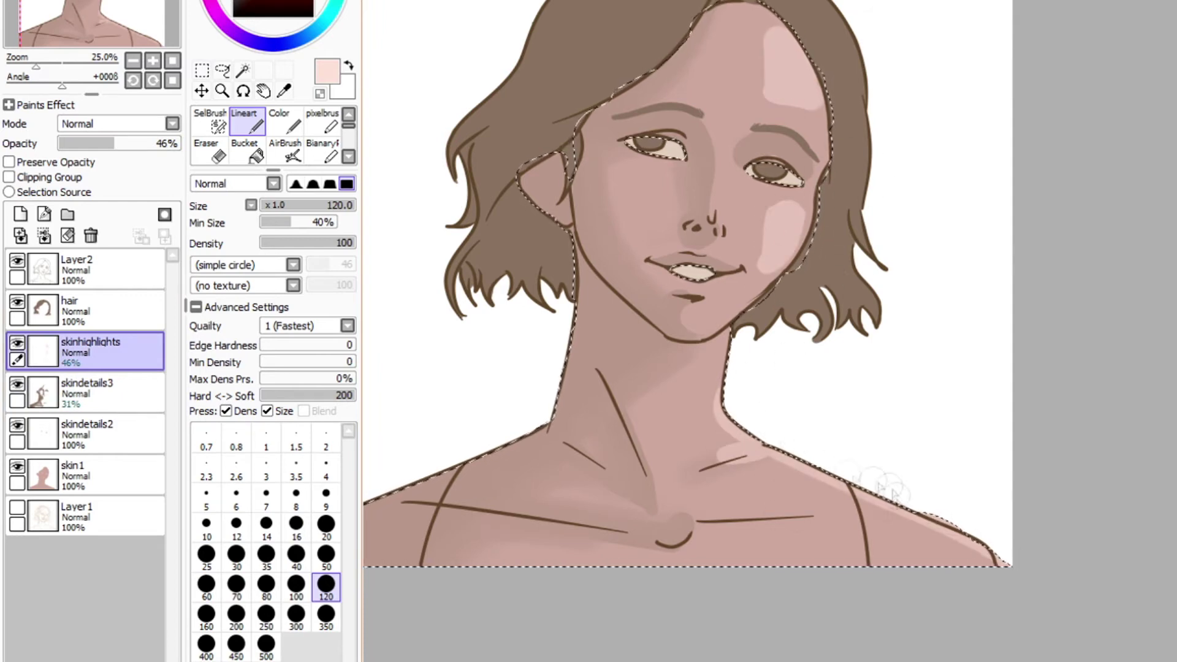
pyautogui.moveTo(739, 516); pyautogui.dragTo(846, 520)
# - Add small pale pink highlights to the nose bridge and below the lower lip at brush size 40
pyautogui.scroll(3, 717, 195)
pyautogui.click(297, 556)
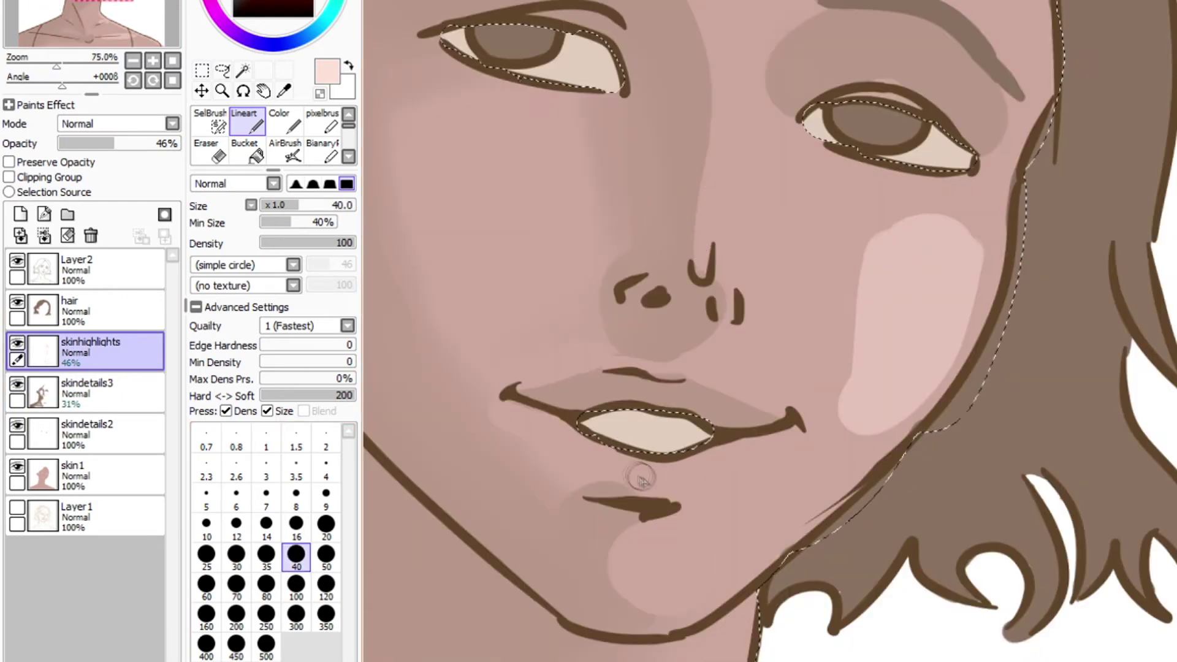
pyautogui.scroll(-3, 762, 184)
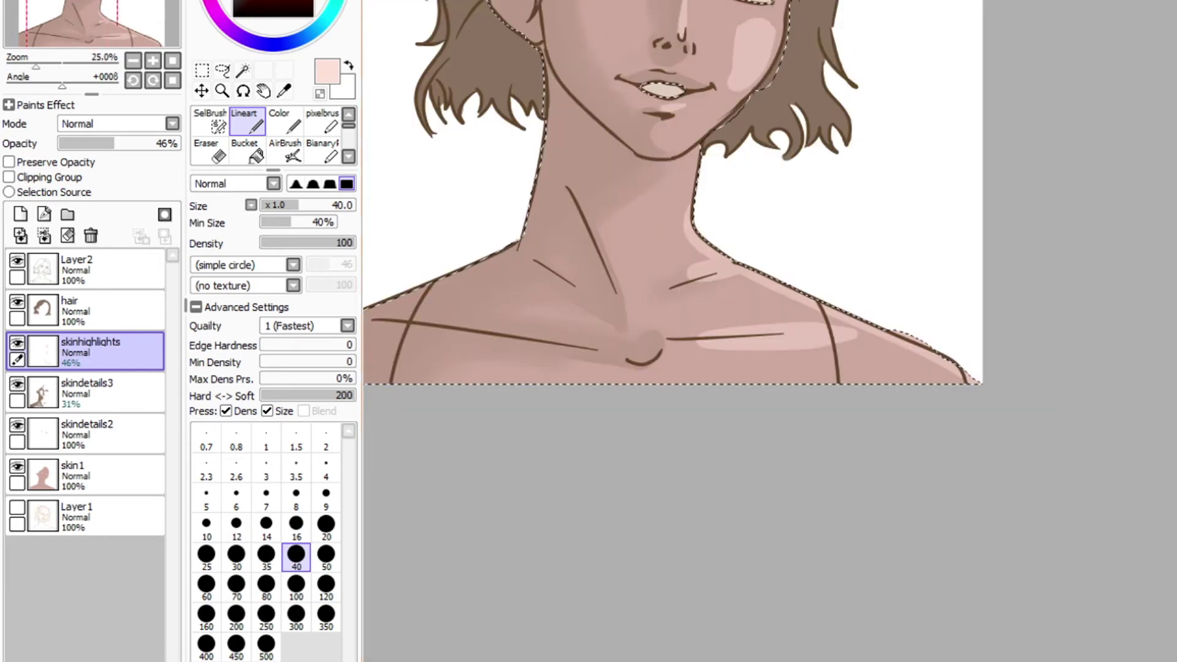
# - Erase the highlight above the right collarbone line on skinhighlights at eraser size 50
pyautogui.scroll(1, 729, 290)
pyautogui.press('e')
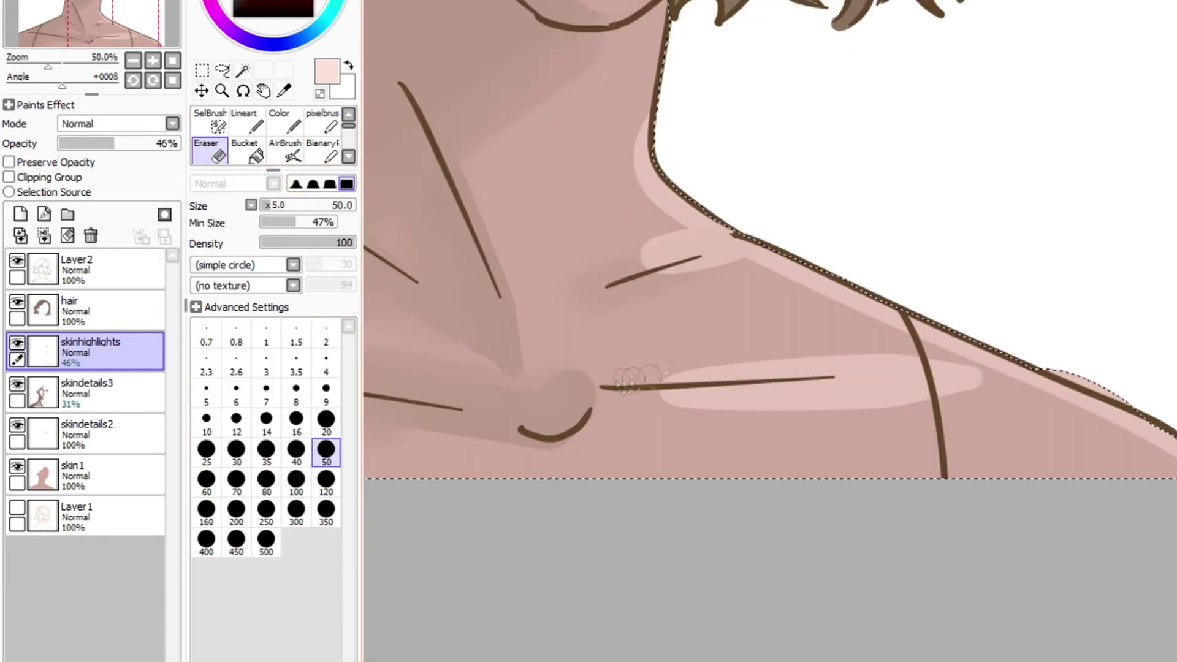
pyautogui.moveTo(628, 381); pyautogui.dragTo(946, 363)
pyautogui.scroll(-3, 667, 120)
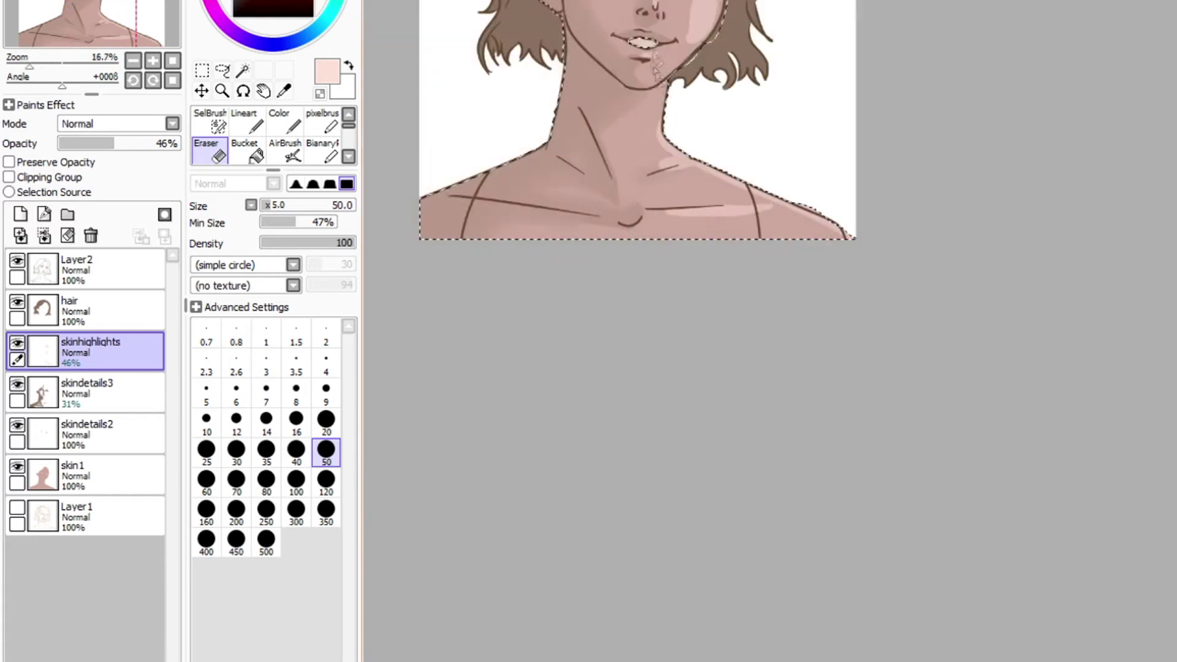
# - Soften the ends of the collarbone highlight and the highlight at the neck base with the oil water brush at size 40
pyautogui.scroll(2, 680, 62)
pyautogui.press('c')
pyautogui.scroll(1, 504, 420)
pyautogui.click(296, 521)
pyautogui.moveTo(619, 426); pyautogui.dragTo(672, 429)
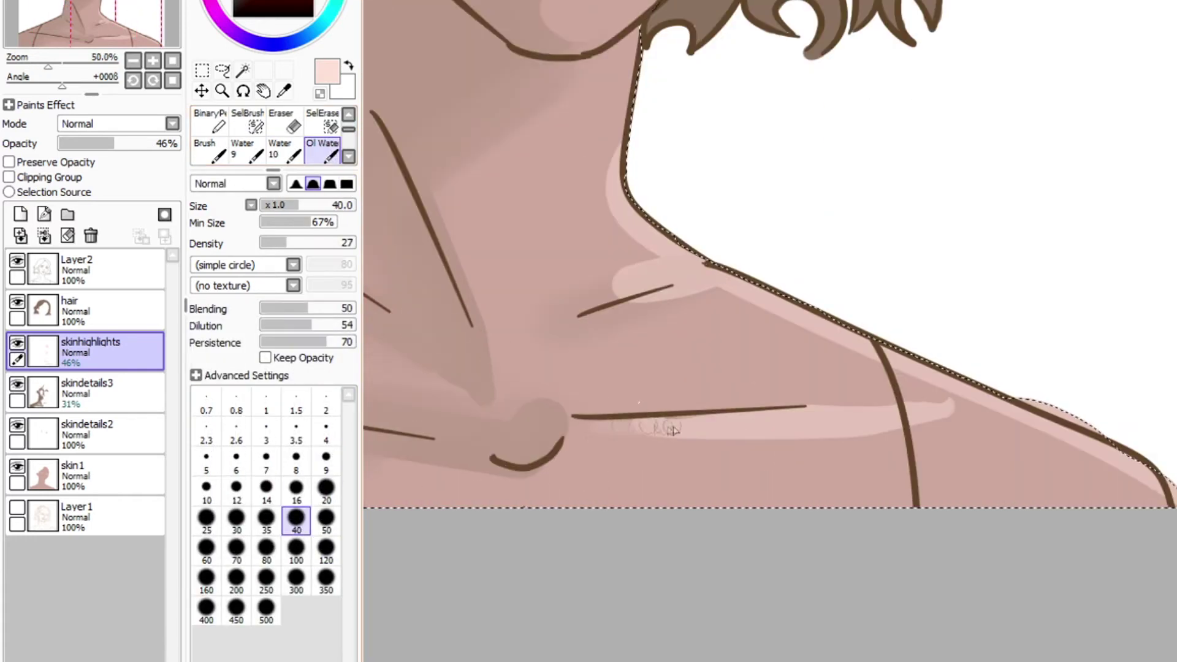
pyautogui.moveTo(932, 407); pyautogui.dragTo(974, 403)
pyautogui.moveTo(617, 283); pyautogui.dragTo(662, 256)
# - Blend the neck, shoulder and collarbone highlights into the skin with the oil water brush at size 120
pyautogui.click(326, 551)
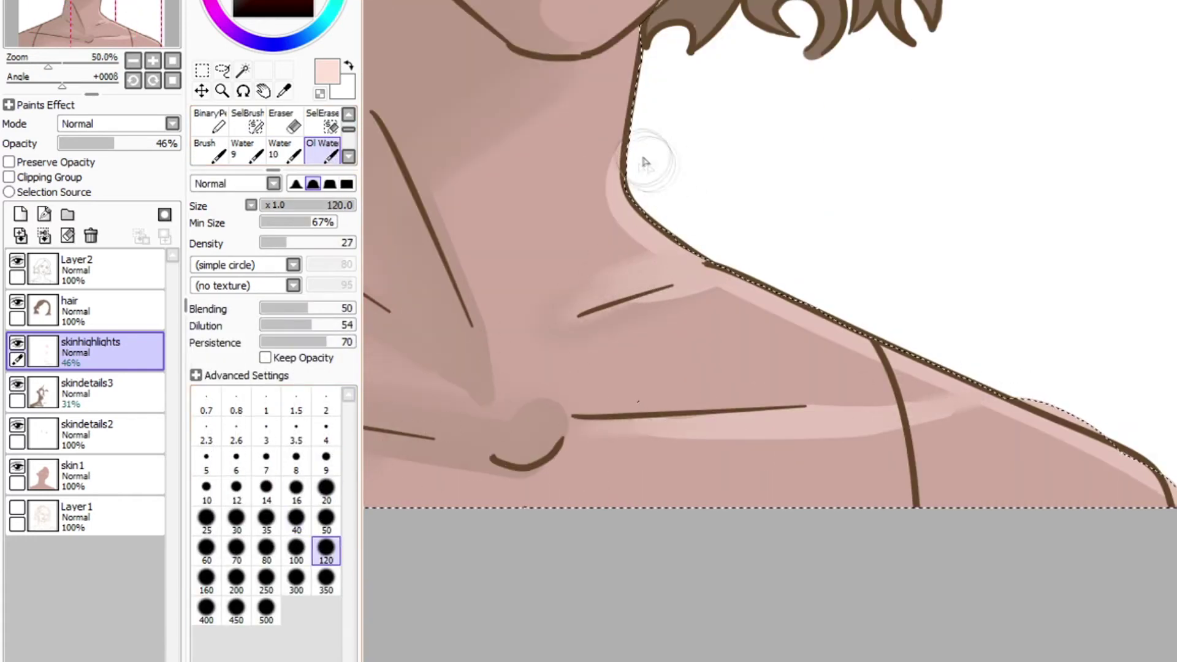
pyautogui.moveTo(852, 297); pyautogui.dragTo(723, 291)
pyautogui.moveTo(993, 419); pyautogui.dragTo(1134, 484)
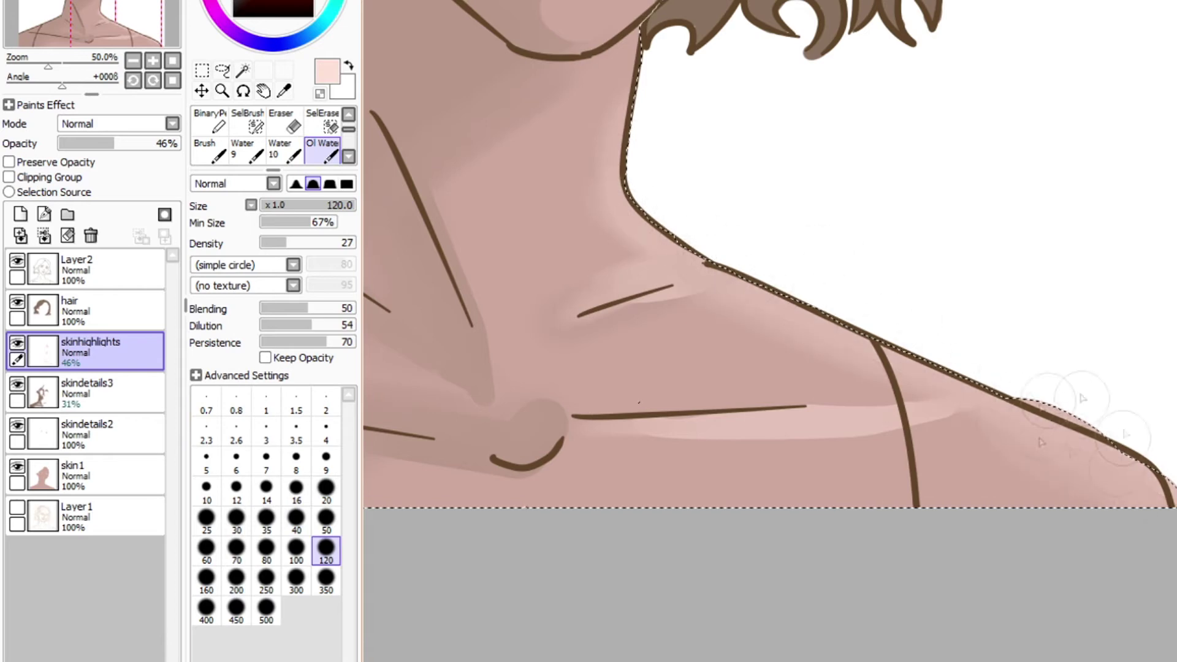
pyautogui.moveTo(962, 408); pyautogui.dragTo(793, 399)
pyautogui.moveTo(686, 303); pyautogui.dragTo(613, 309)
pyautogui.scroll(5, 926, 228)
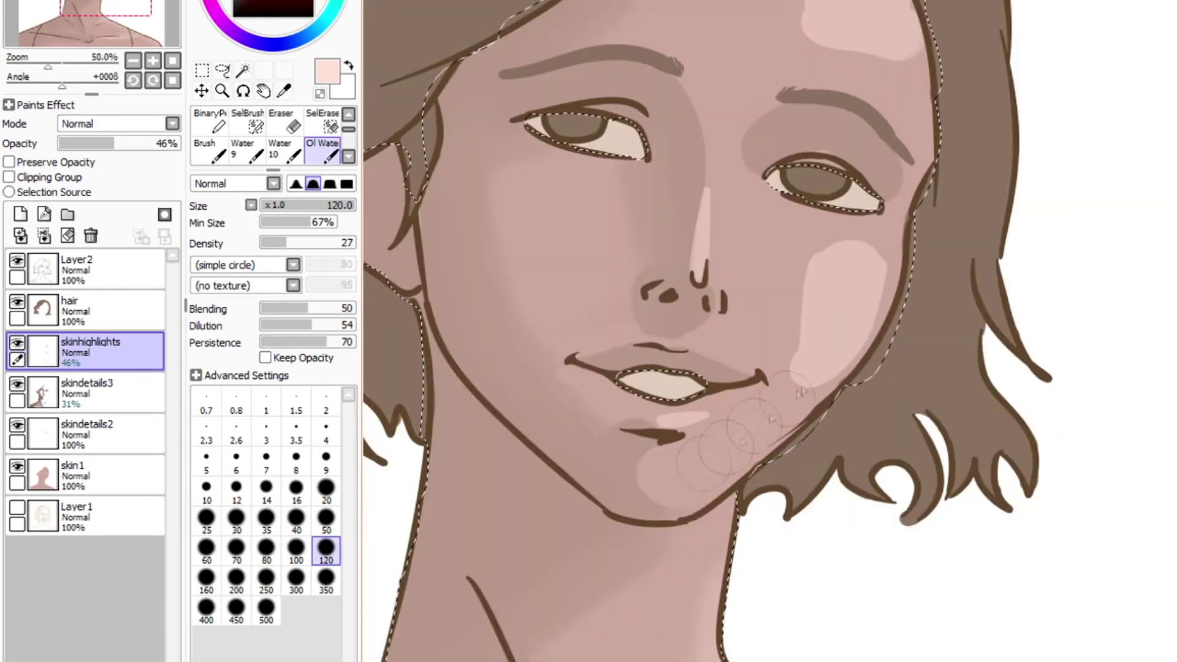
# - Blend the nose bridge and forehead highlights into the skin with the oil water brush at size 50
pyautogui.press('[')
pyautogui.press('[')
pyautogui.press('[')
pyautogui.press('[')
pyautogui.press('[')
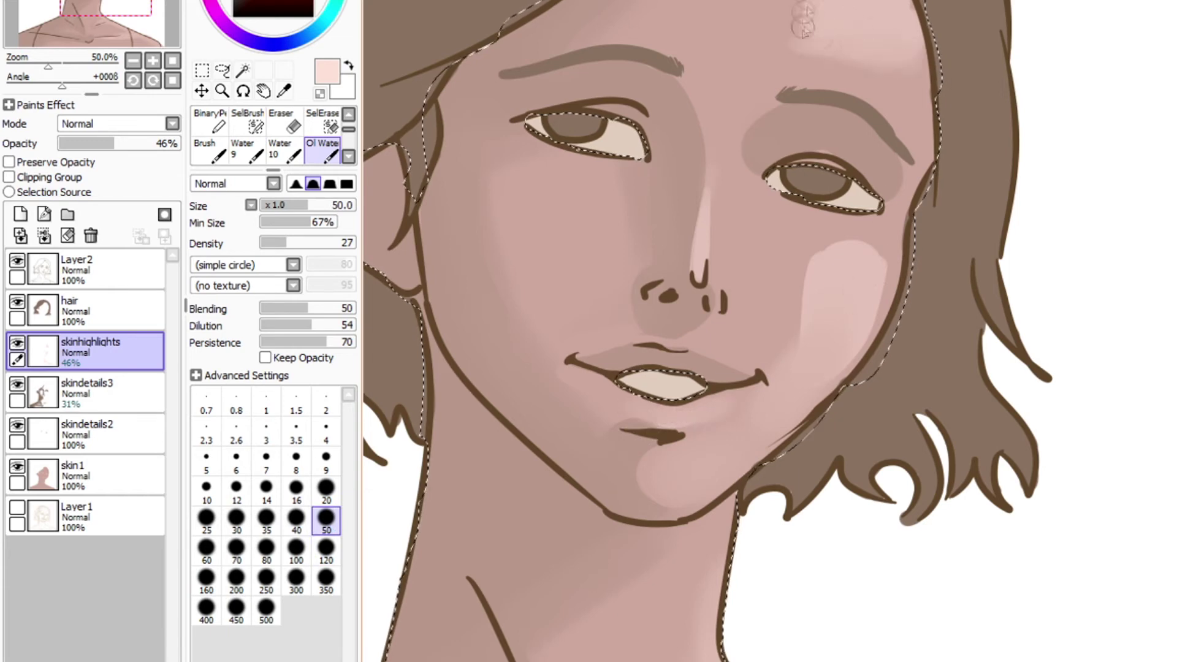
# - Smooth the right cheek and forehead highlights into the face with the oil water brush at size 120
pyautogui.press(']')
pyautogui.press(']')
pyautogui.press(']')
pyautogui.press(']')
pyautogui.press(']')
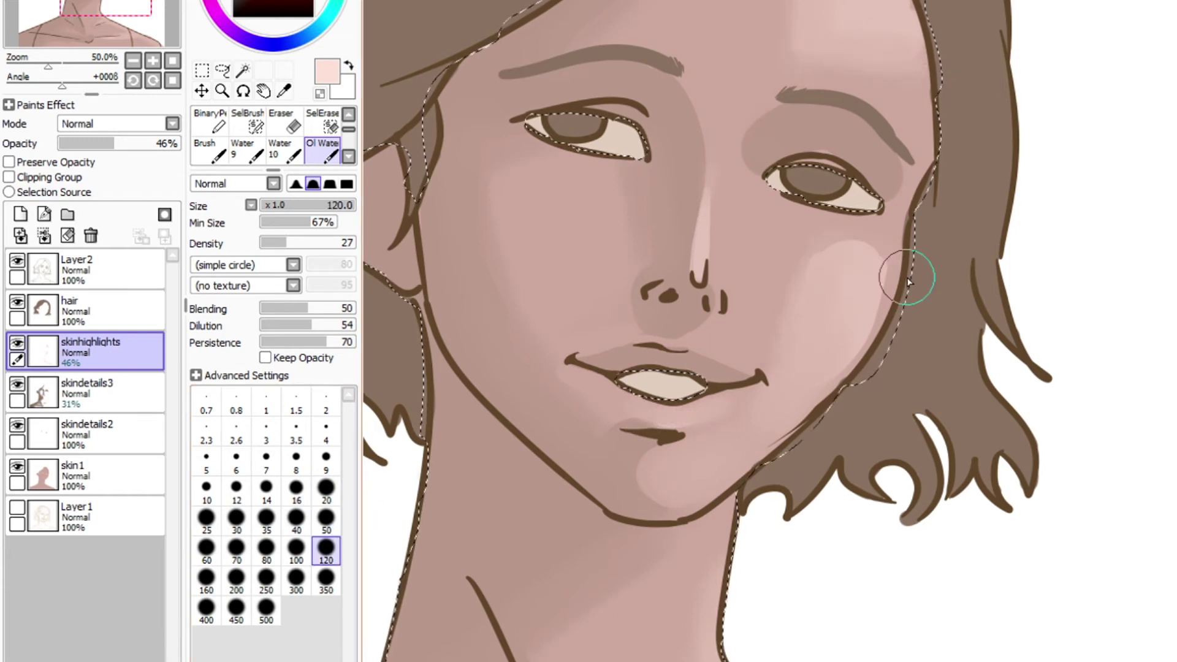
pyautogui.scroll(-4, 912, 202)
pyautogui.scroll(4, 913, 107)
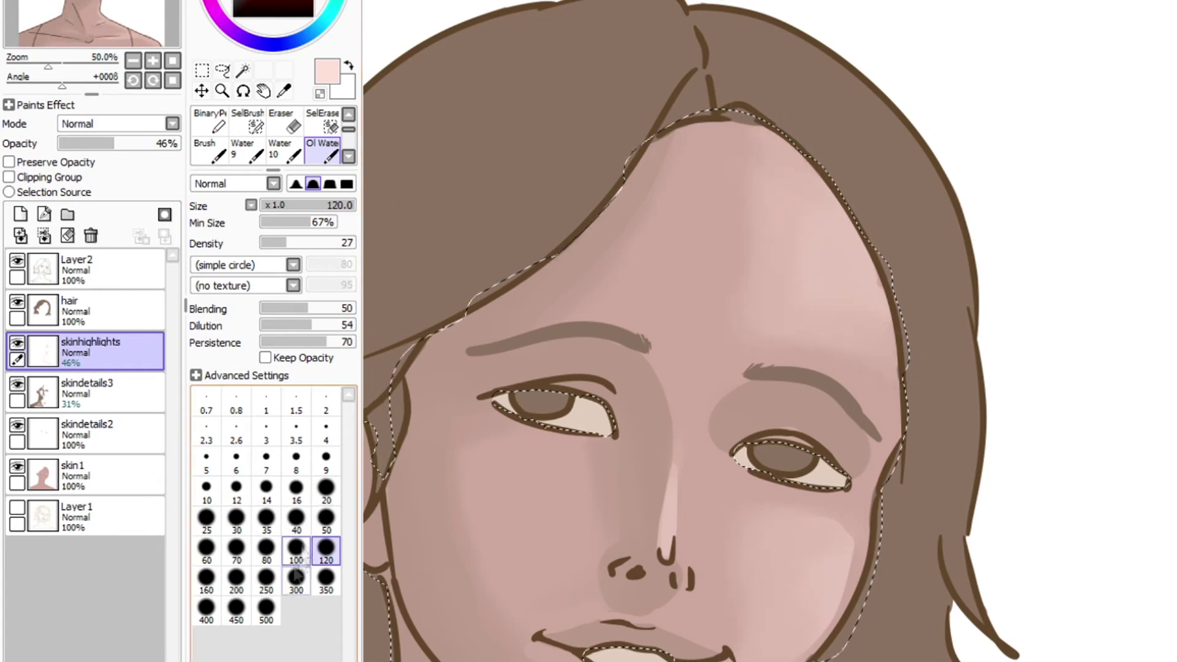
# - Erase stray highlight paint beyond the right cheek and jaw line at eraser size 50, and clear the selection
pyautogui.click(293, 124)
pyautogui.scroll(3, 269, 138)
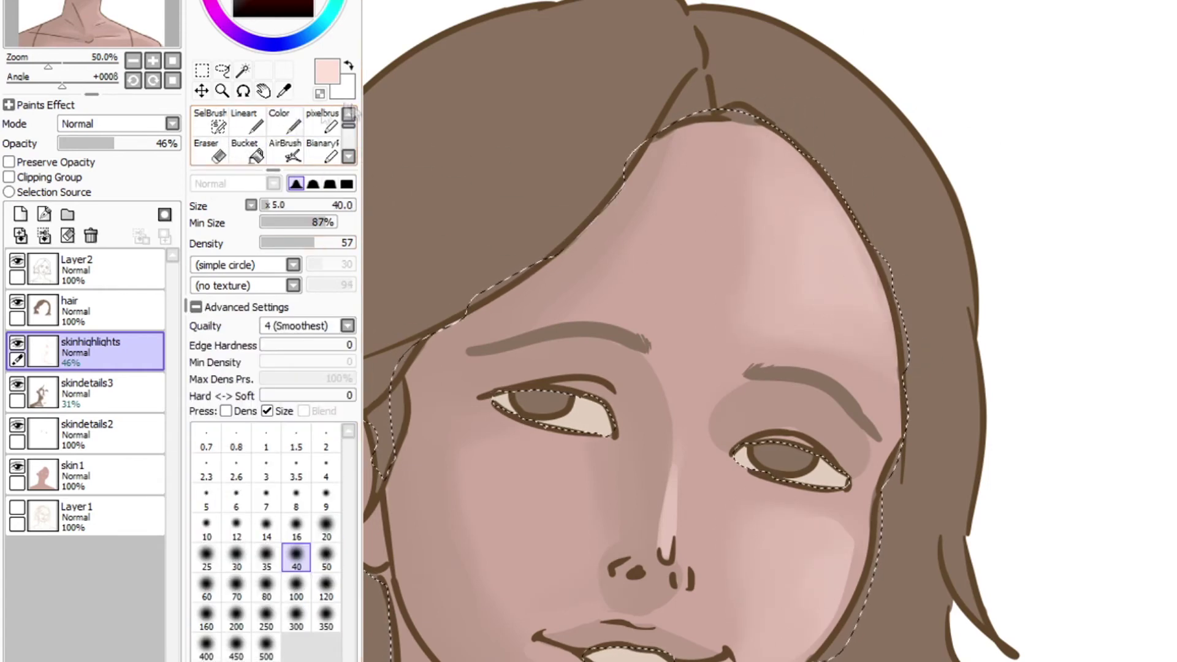
pyautogui.click(206, 150)
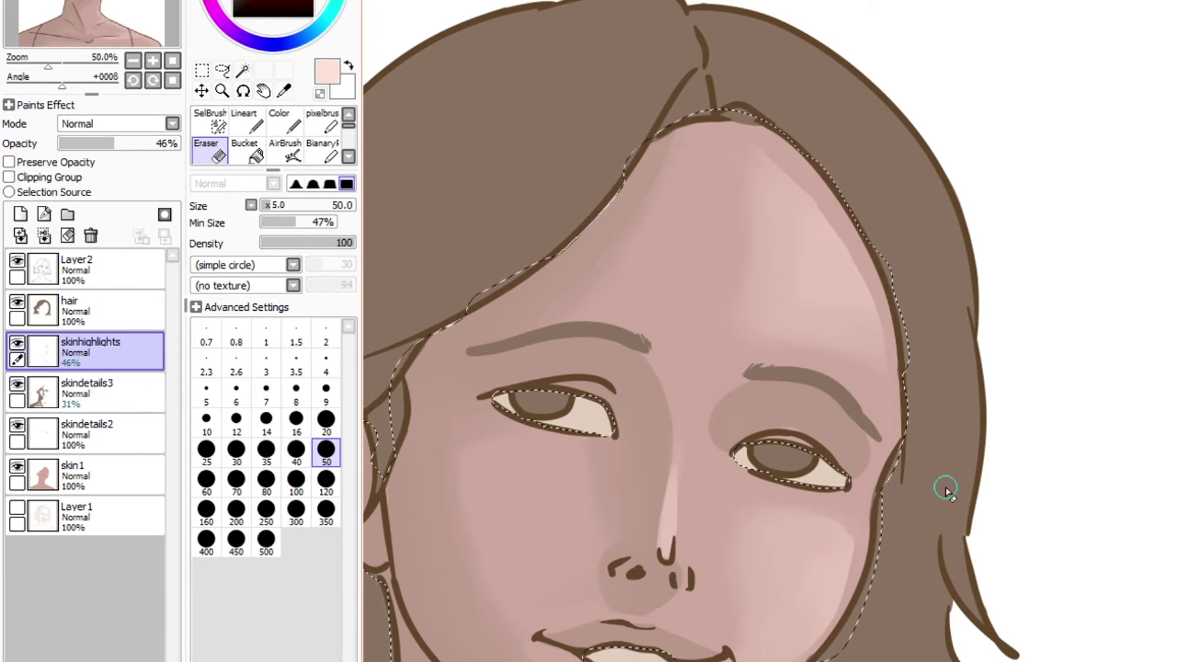
pyautogui.scroll(-5, 913, 435)
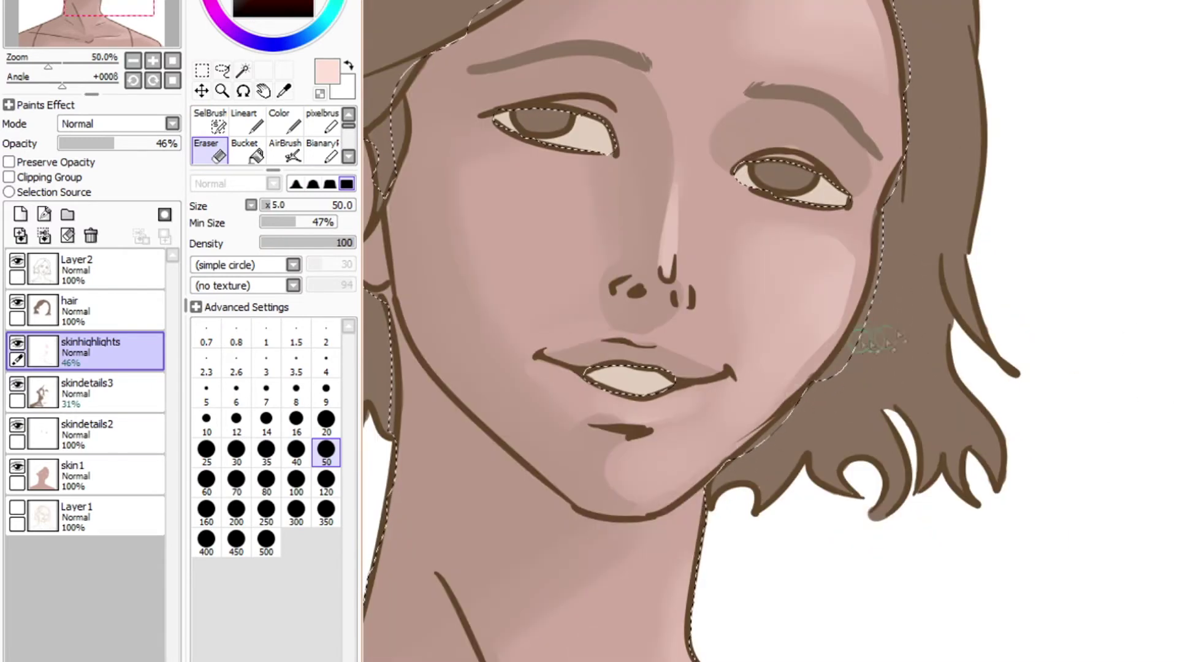
pyautogui.scroll(-2, 750, 545)
pyautogui.hotkey('ctrl', '-')
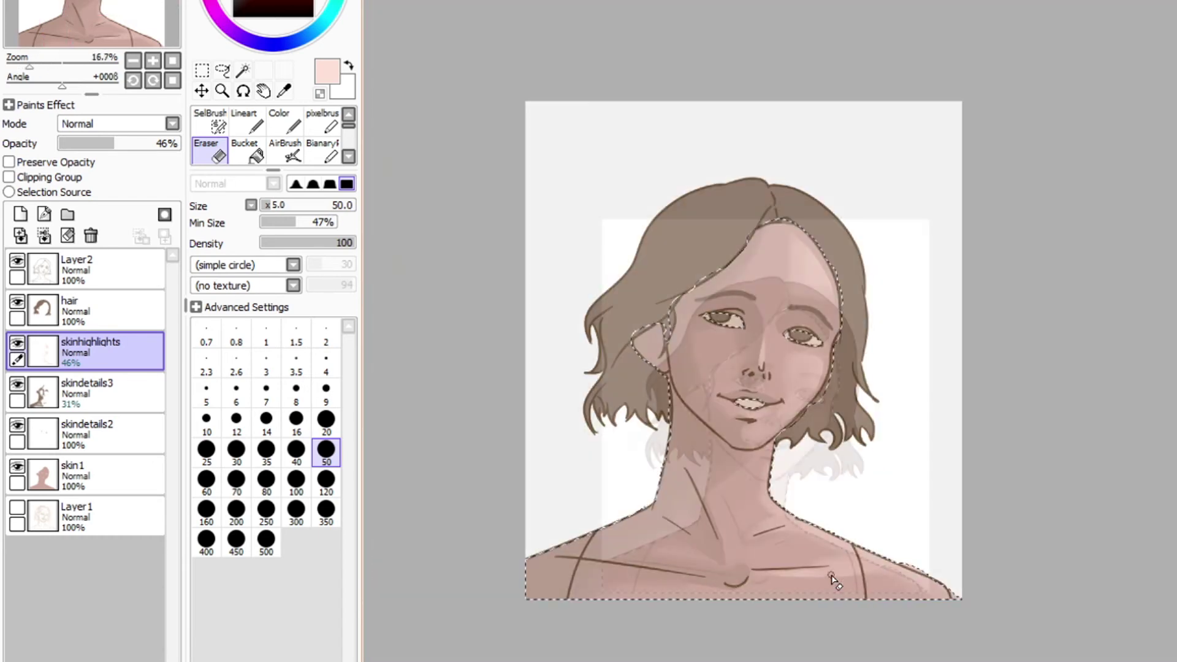
pyautogui.click(222, 70)
pyautogui.hotkey('ctrl', 'd')
pyautogui.scroll(-2, 655, 297)
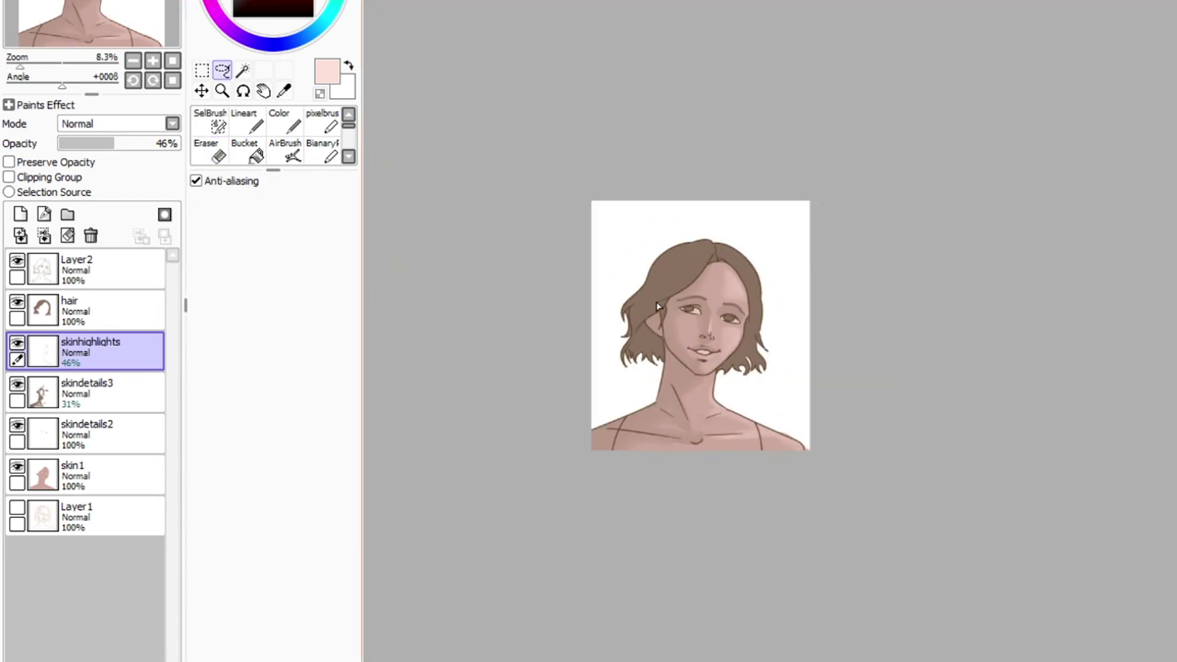
# - Add a new layer directly above the hair layer and name it hair2
pyautogui.scroll(2, 618, 330)
pyautogui.click(138, 311)
pyautogui.hotkey('ctrl', 'shift', 'n')
pyautogui.doubleClick(102, 310)
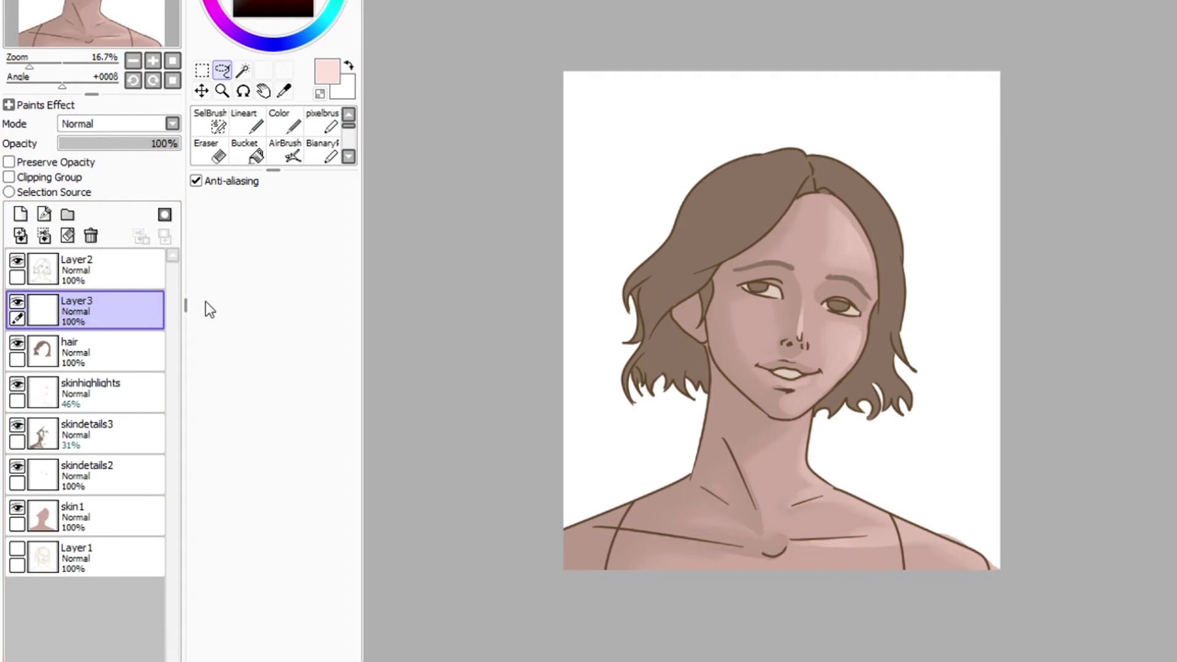
pyautogui.write('hair2')
pyautogui.press('Return')
# - Select the flat hair area on the hair layer with the magic wand, and sample the hair brown with hair2 active
pyautogui.click(114, 360)
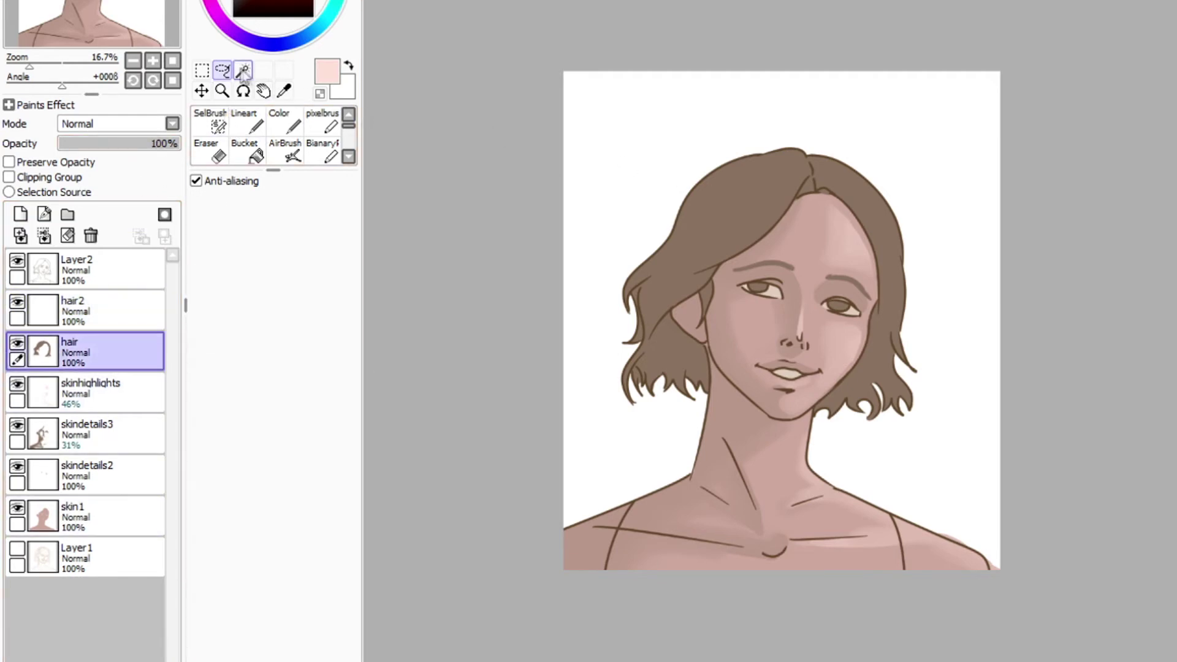
pyautogui.click(243, 70)
pyautogui.click(712, 206)
pyautogui.click(119, 311)
pyautogui.click(250, 124)
pyautogui.press('alt')
pyautogui.click(718, 206)
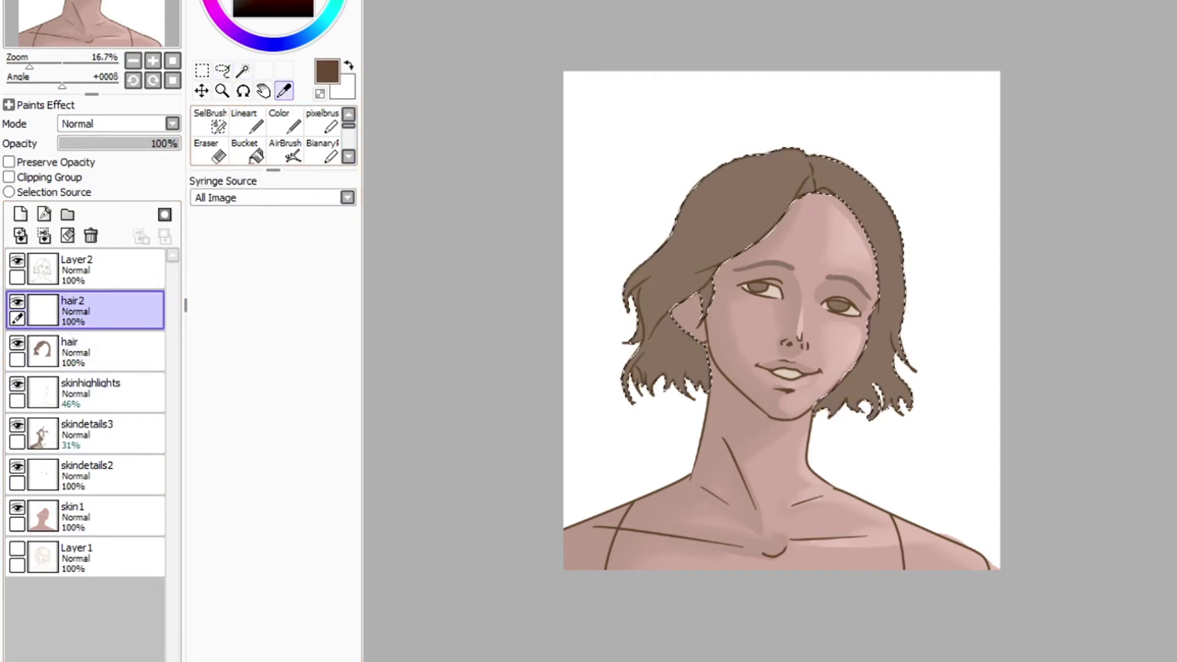
# - Set hair2 to 23% opacity and paint dark reddish-brown shadows below the ear and up the left hair with the Lineart brush at size 100
pyautogui.click(89, 143)
pyautogui.moveTo(92, 145); pyautogui.dragTo(86, 144)
pyautogui.click(247, 121)
pyautogui.scroll(3, 690, 331)
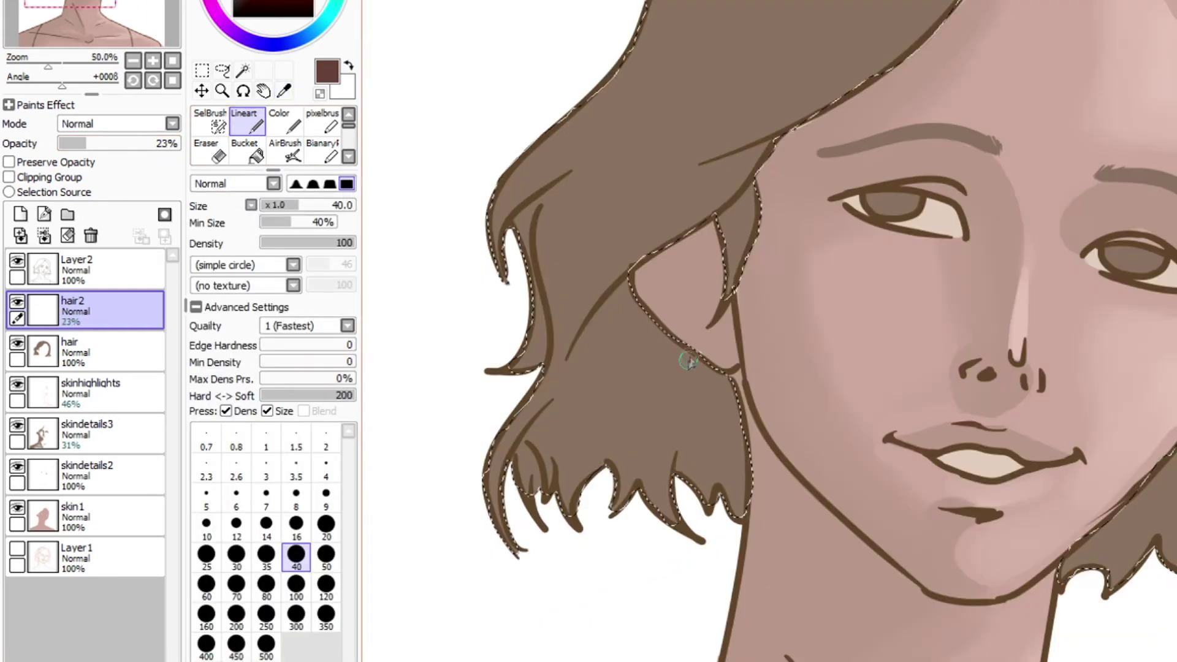
pyautogui.click(296, 615)
pyautogui.moveTo(677, 447); pyautogui.dragTo(625, 423)
pyautogui.click(296, 585)
pyautogui.moveTo(620, 294)
pyautogui.mouseDown()
pyautogui.moveTo(632, 330)
pyautogui.moveTo(712, 383)
pyautogui.moveTo(572, 412)
pyautogui.moveTo(597, 422)
pyautogui.mouseUp()
pyautogui.moveTo(528, 356)
pyautogui.mouseDown()
pyautogui.moveTo(544, 210)
pyautogui.moveTo(544, 307)
pyautogui.moveTo(689, 31)
pyautogui.mouseUp()
# - Shade along the parting and the right-side hair on hair2 at size 100, and soften the shading with the eraser at size 350
pyautogui.scroll(-2, 705, 31)
pyautogui.scroll(2, 755, 158)
pyautogui.moveTo(677, 165)
pyautogui.mouseDown()
pyautogui.moveTo(531, 341)
pyautogui.moveTo(554, 258)
pyautogui.moveTo(659, 141)
pyautogui.moveTo(695, 235)
pyautogui.moveTo(907, 6)
pyautogui.moveTo(705, 73)
pyautogui.moveTo(1005, 79)
pyautogui.moveTo(980, 2)
pyautogui.mouseUp()
pyautogui.scroll(-2, 711, 239)
pyautogui.scroll(2, 872, 378)
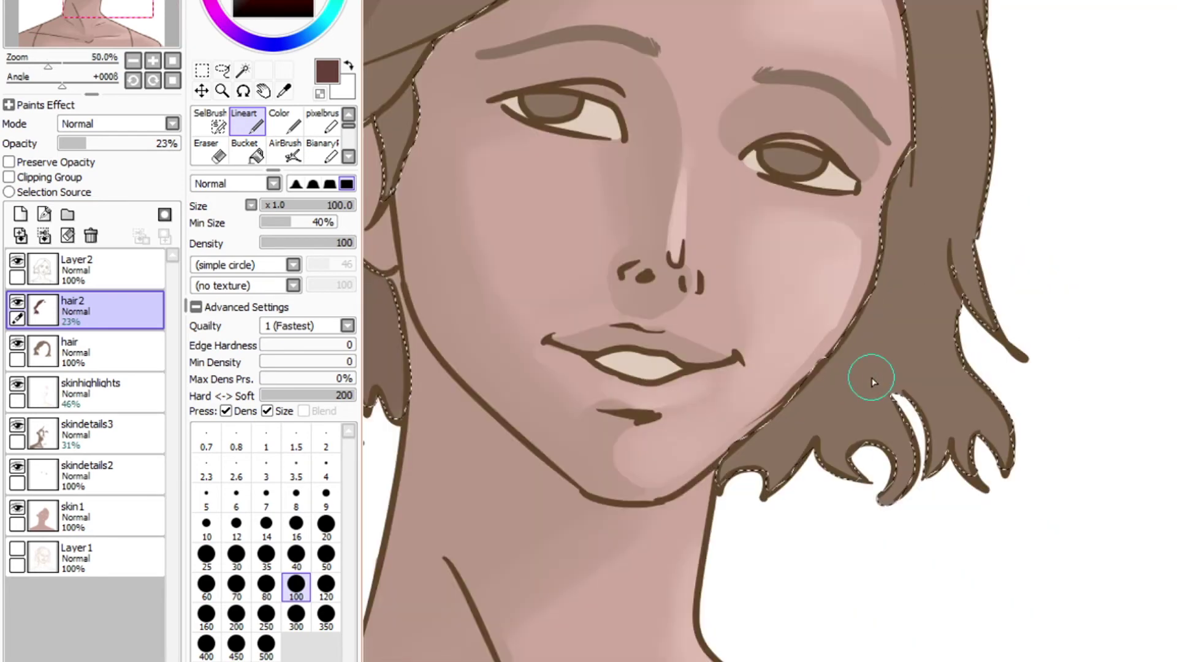
pyautogui.moveTo(872, 380)
pyautogui.mouseDown()
pyautogui.moveTo(801, 499)
pyautogui.moveTo(927, 155)
pyautogui.moveTo(938, 423)
pyautogui.moveTo(940, 302)
pyautogui.moveTo(957, 248)
pyautogui.mouseUp()
pyautogui.scroll(-2, 1017, 405)
pyautogui.scroll(1, 717, 98)
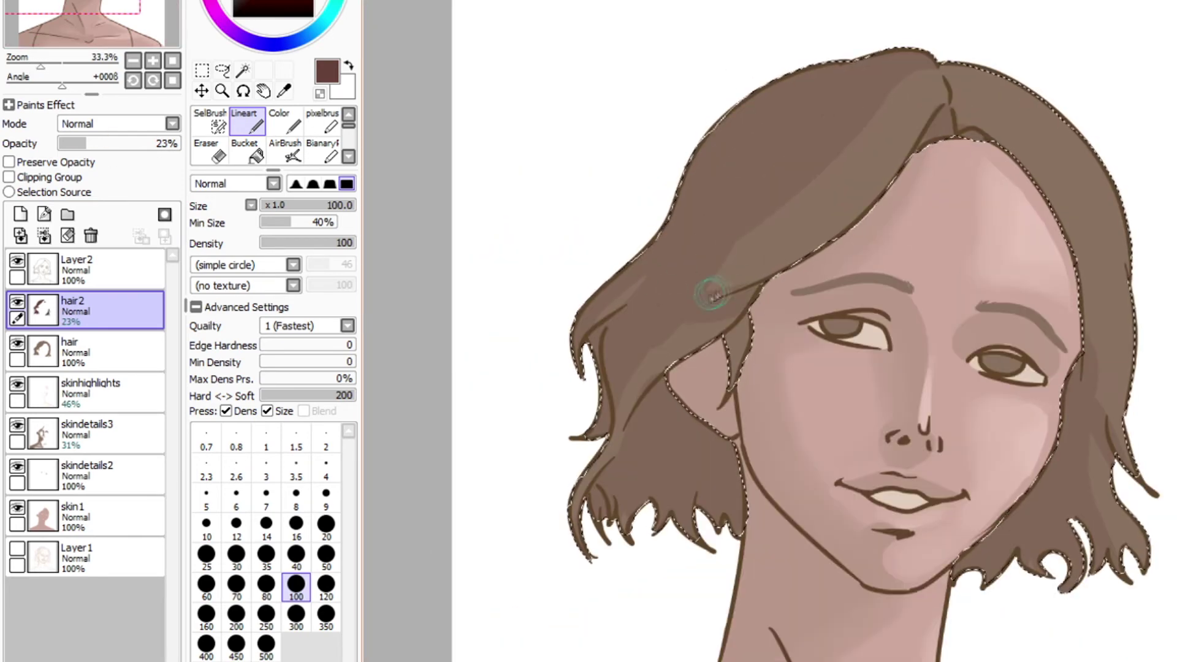
pyautogui.press('e')
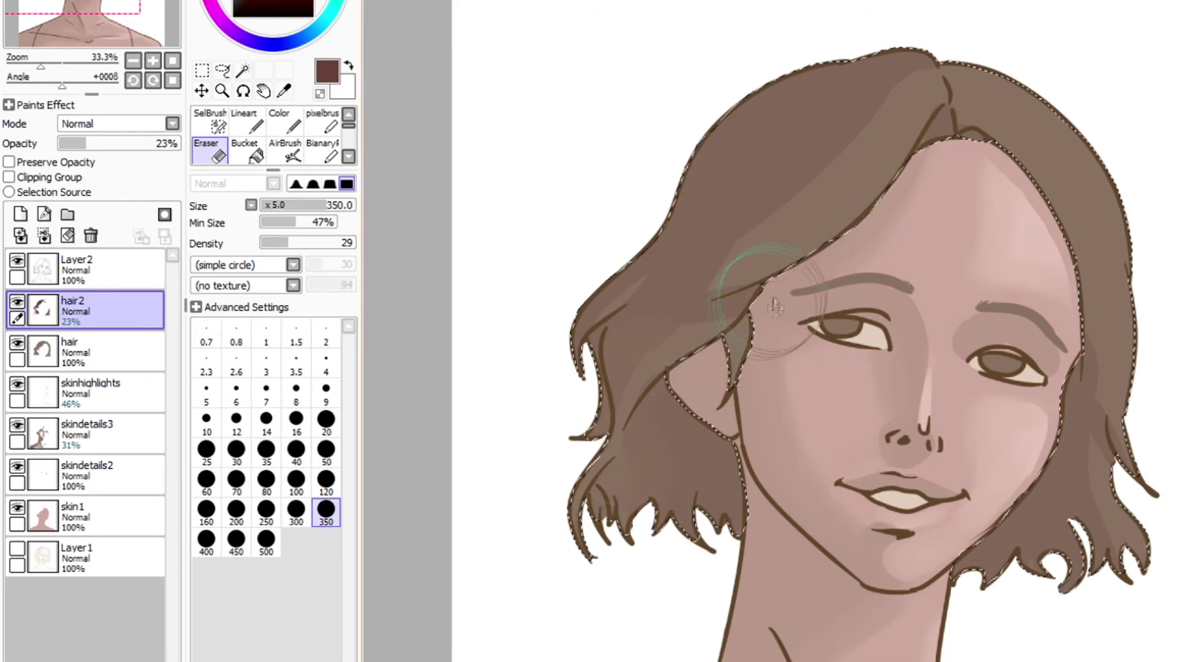
pyautogui.scroll(-2, 1140, 245)
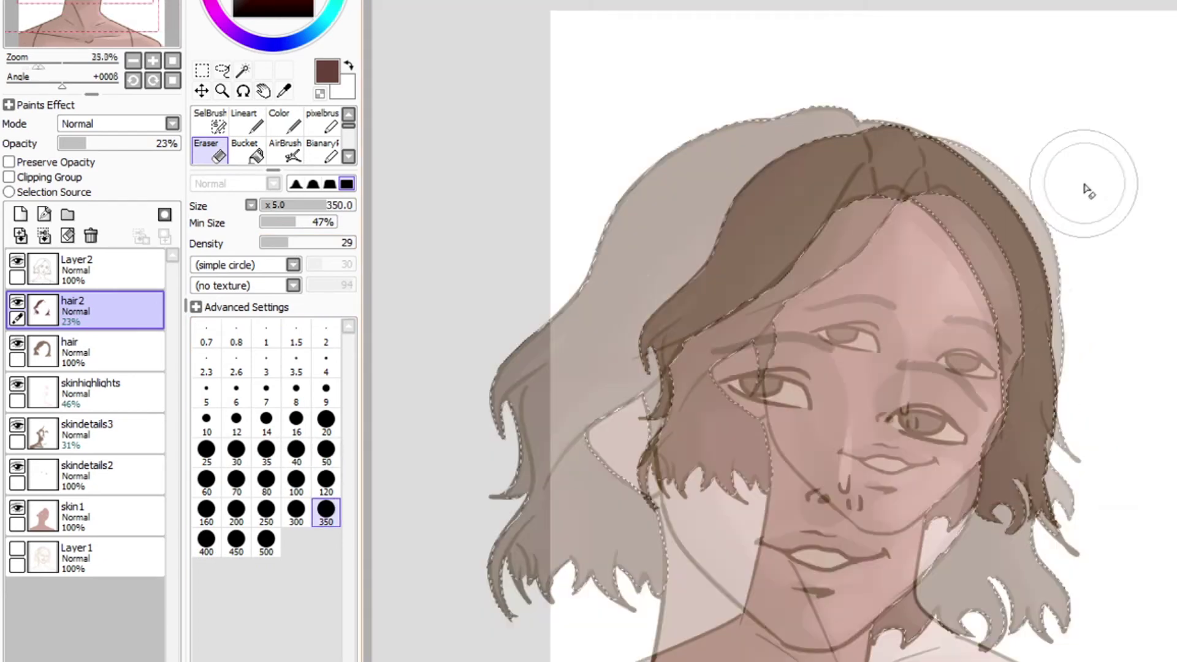
# - Create a layer named hair3 at 43% opacity and paint a deeper shadow in the hair below the ear with the Lineart brush at size 100
pyautogui.click(20, 214)
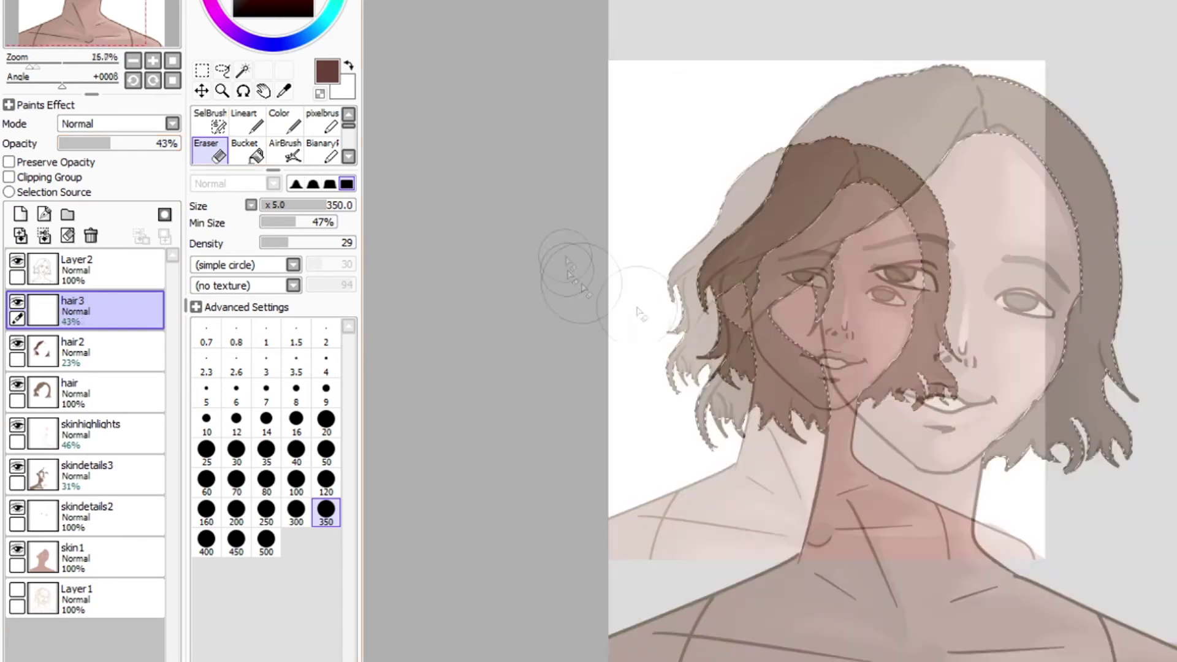
pyautogui.click(296, 481)
pyautogui.click(302, 459)
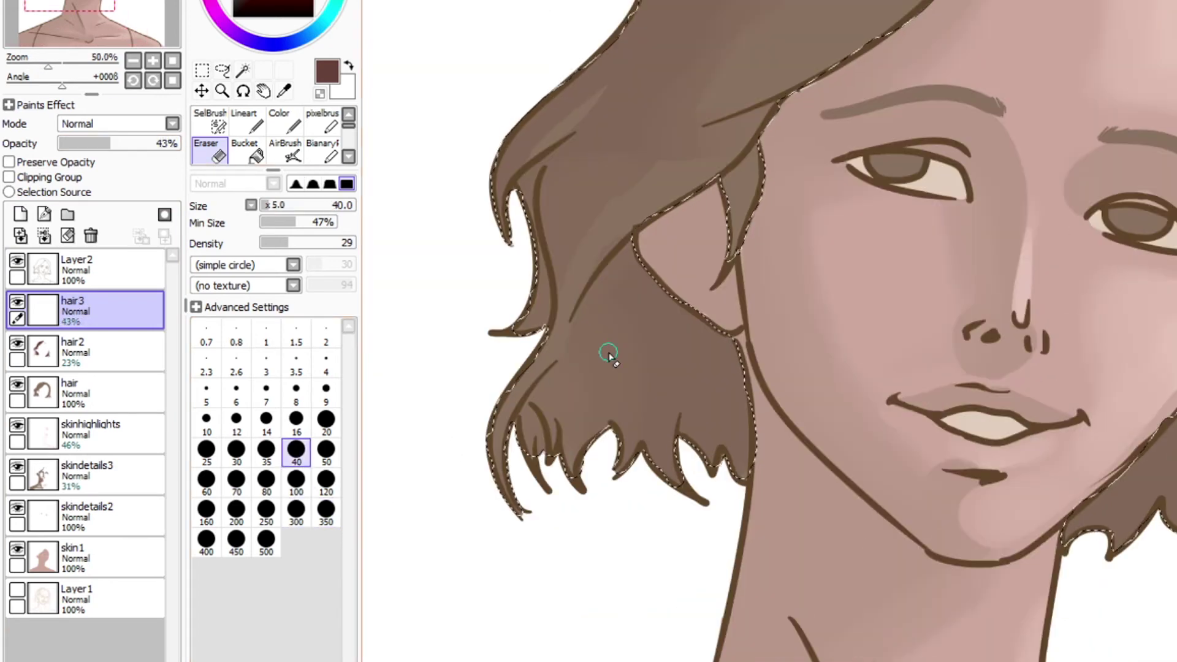
pyautogui.click(247, 122)
pyautogui.click(296, 587)
pyautogui.click(306, 242)
pyautogui.moveTo(619, 273)
pyautogui.mouseDown()
pyautogui.moveTo(639, 335)
pyautogui.moveTo(641, 283)
pyautogui.moveTo(724, 432)
pyautogui.moveTo(708, 356)
pyautogui.moveTo(678, 304)
pyautogui.moveTo(549, 479)
pyautogui.moveTo(623, 399)
pyautogui.mouseUp()
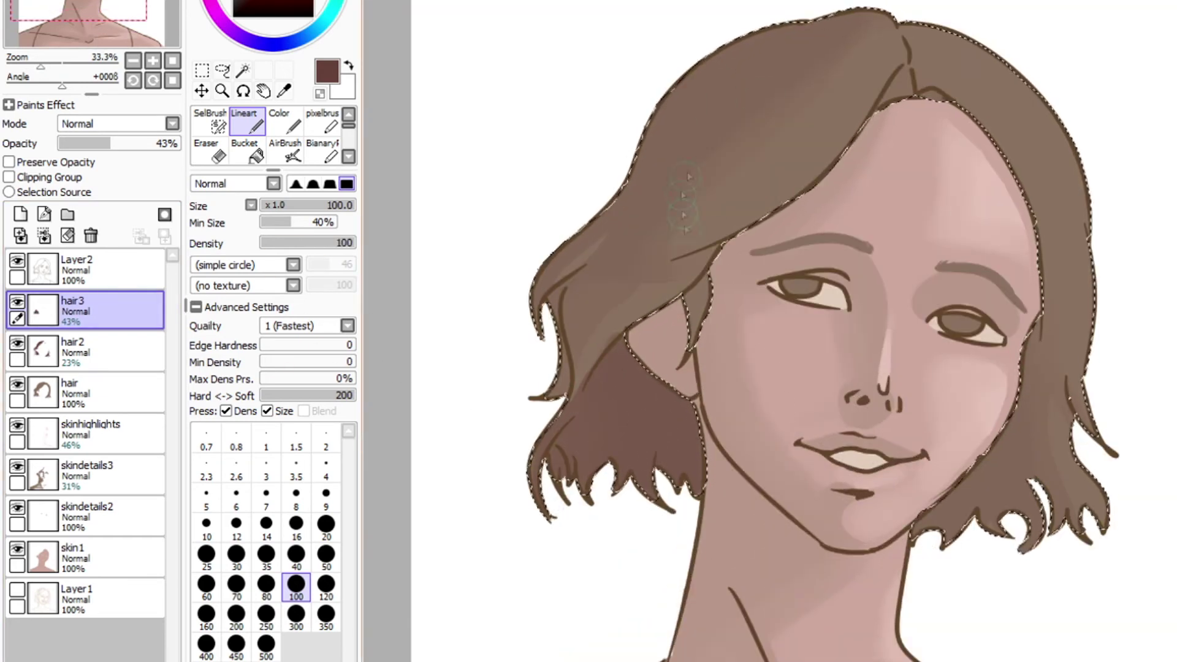
# - Paint diagonal strand shadows over the upper left hair on hair3 at brush size 40, and soften them with the eraser at size 120
pyautogui.moveTo(140, 312)
pyautogui.mouseDown()
pyautogui.moveTo(146, 366)
pyautogui.moveTo(137, 302)
pyautogui.mouseUp()
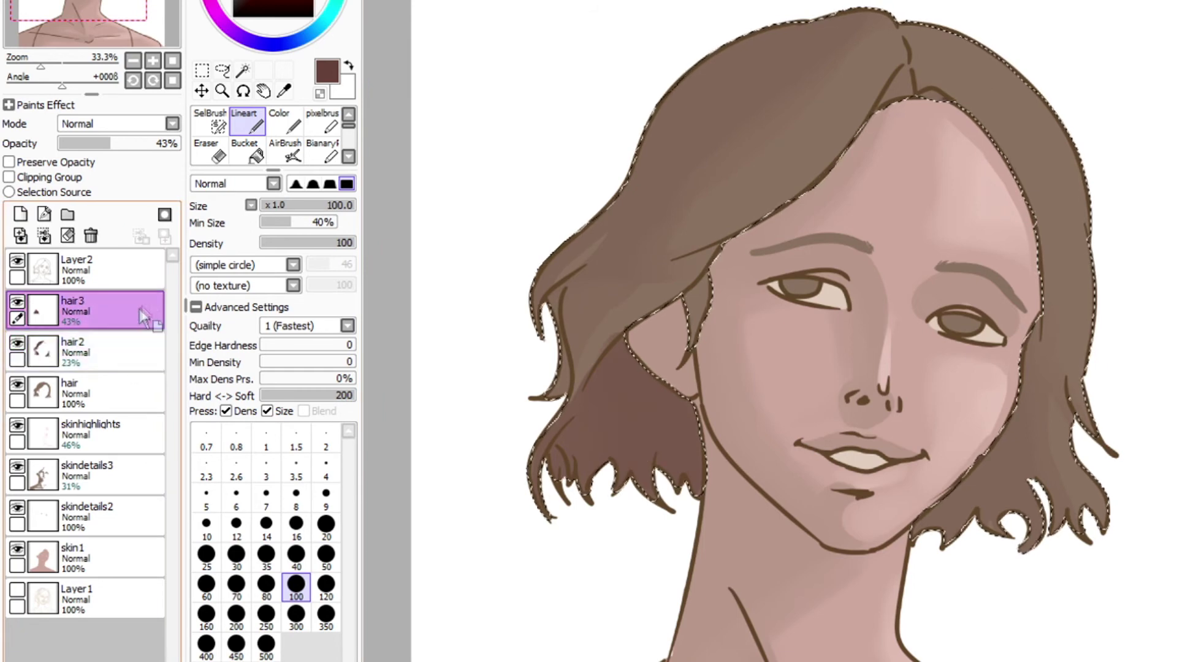
pyautogui.click(296, 554)
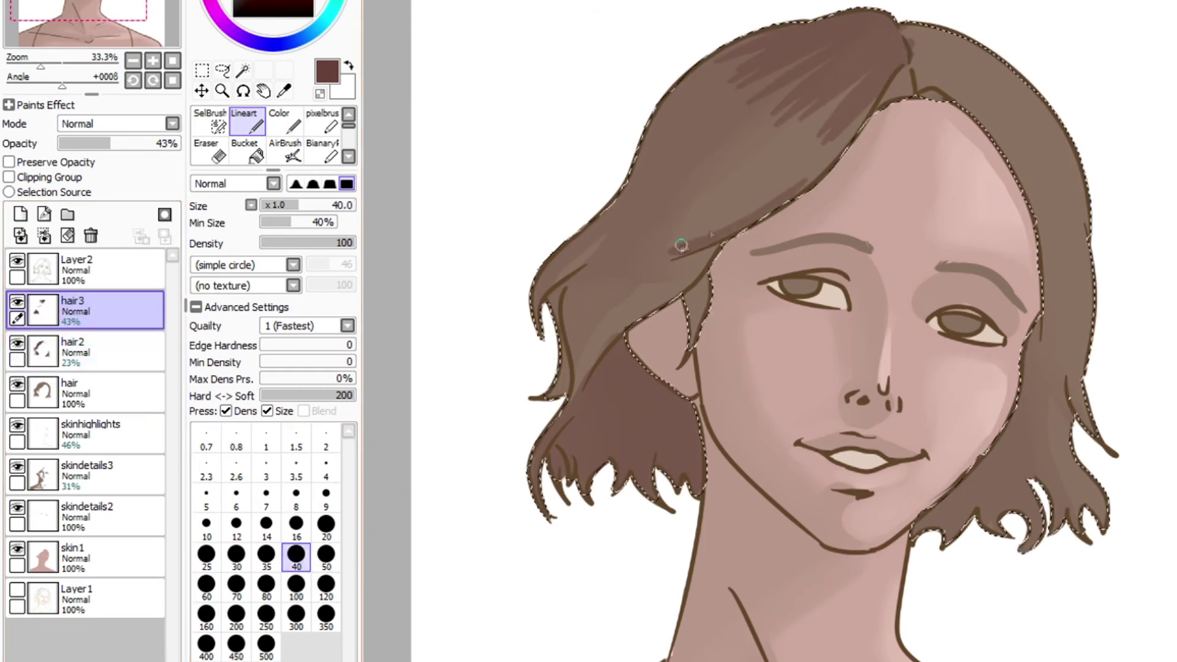
pyautogui.press('e')
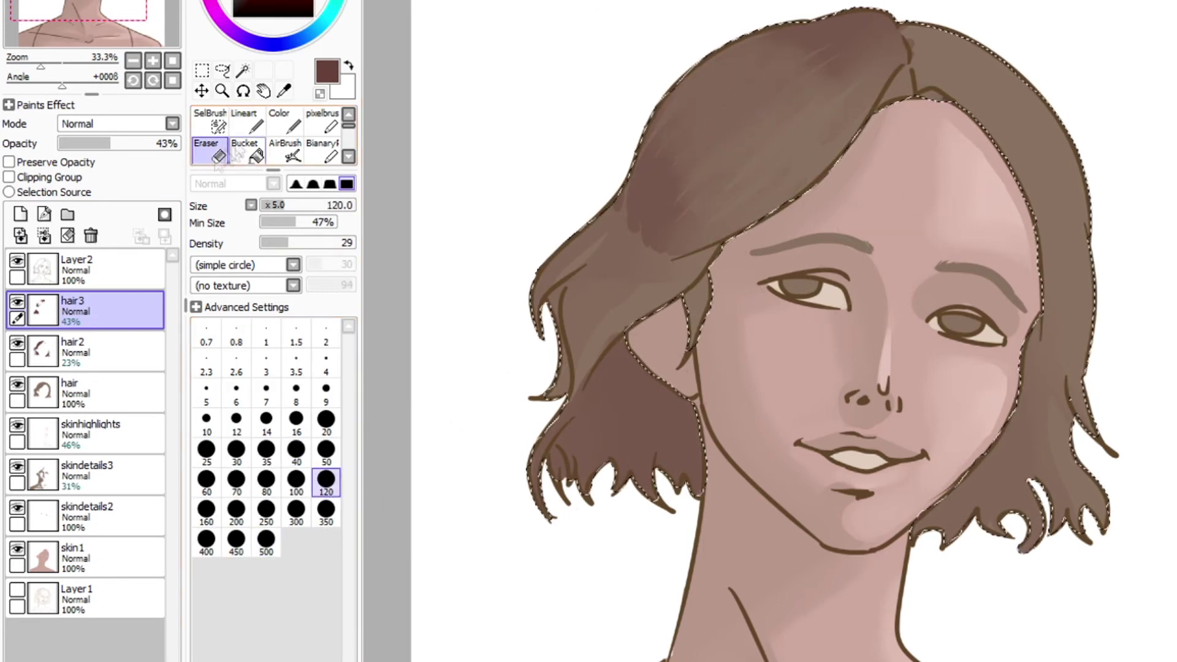
# - Add finer strand strokes over the upper left hair at brush size 30, and lighten its middle with the eraser at size 100
pyautogui.click(245, 124)
pyautogui.click(235, 554)
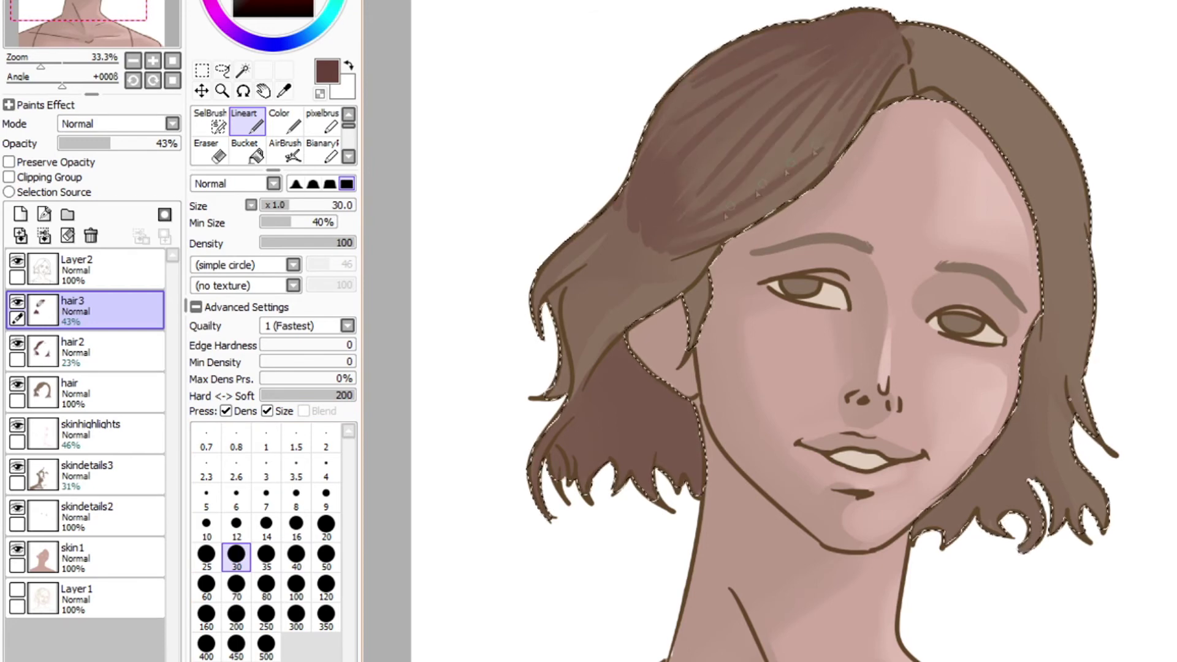
pyautogui.press('e')
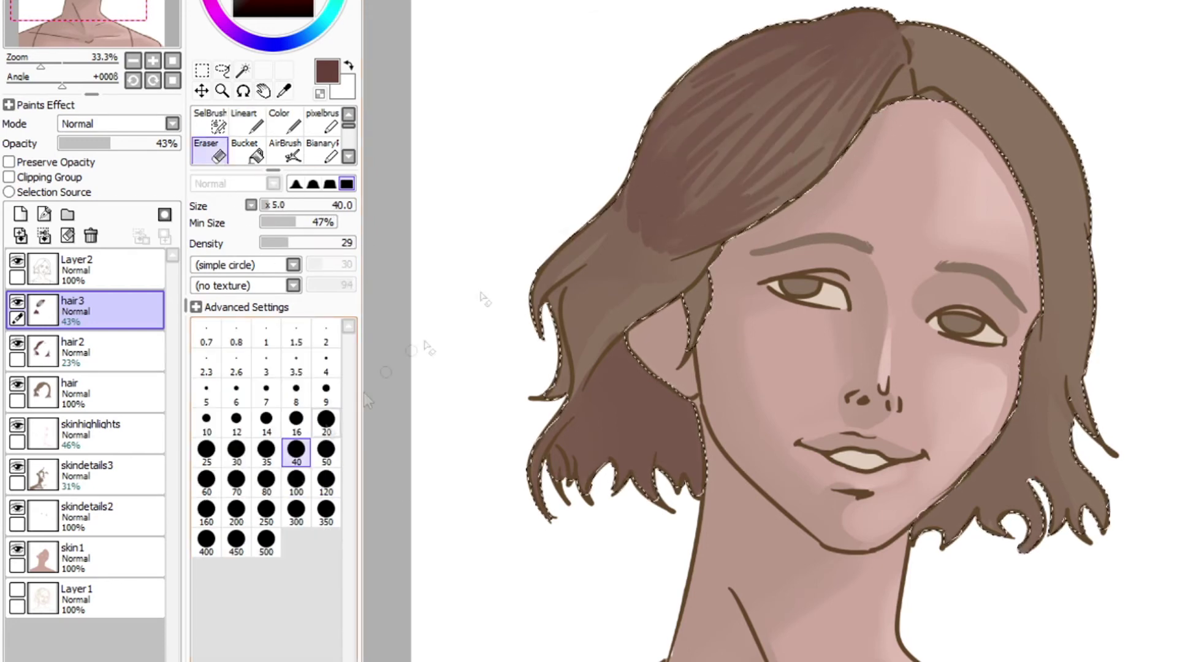
pyautogui.click(296, 481)
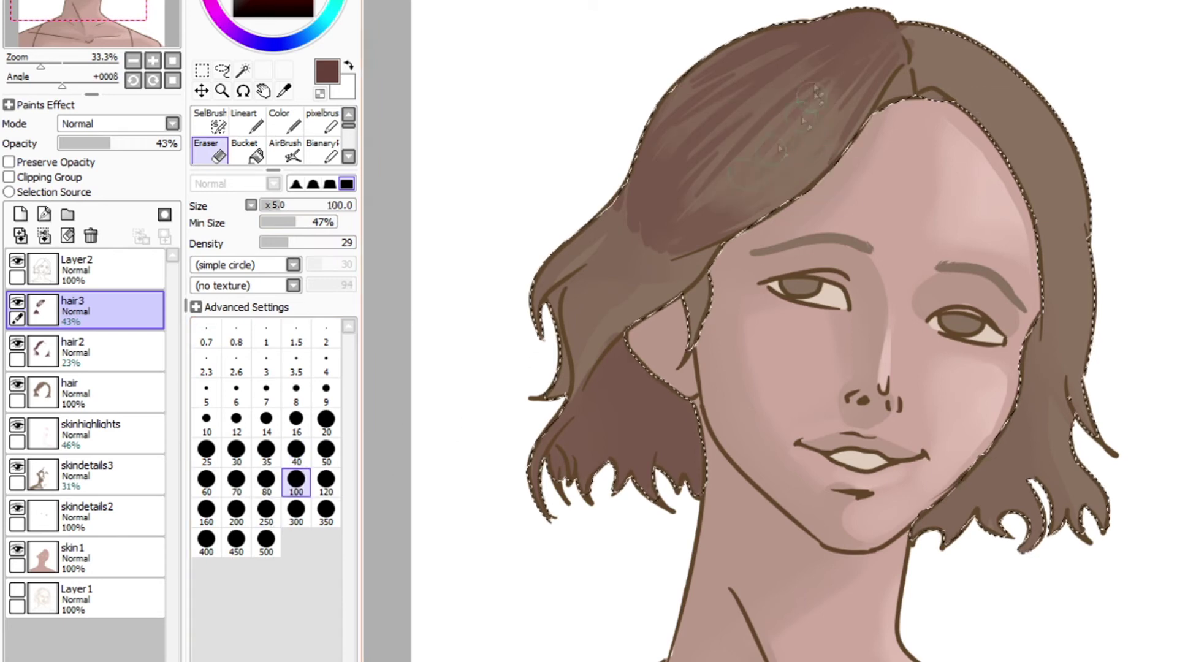
# - Paint strand shadows in the wavy hair left of the ear at brush size 30, and undo the last size 40 eraser stroke
pyautogui.press('n')
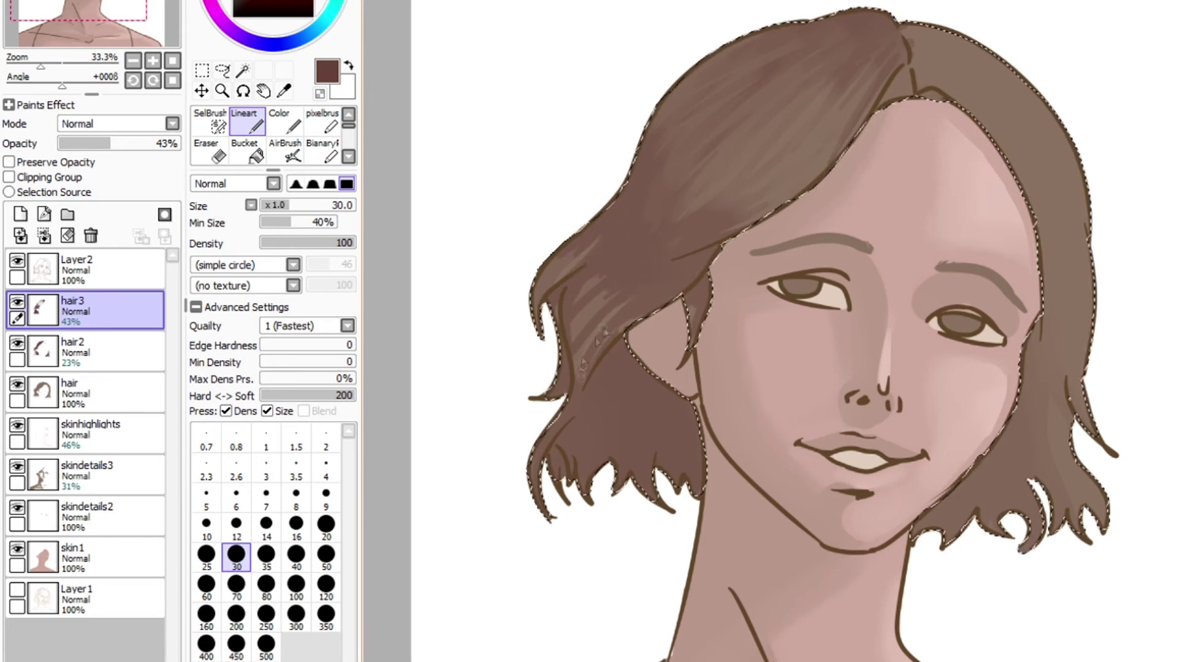
pyautogui.press('e')
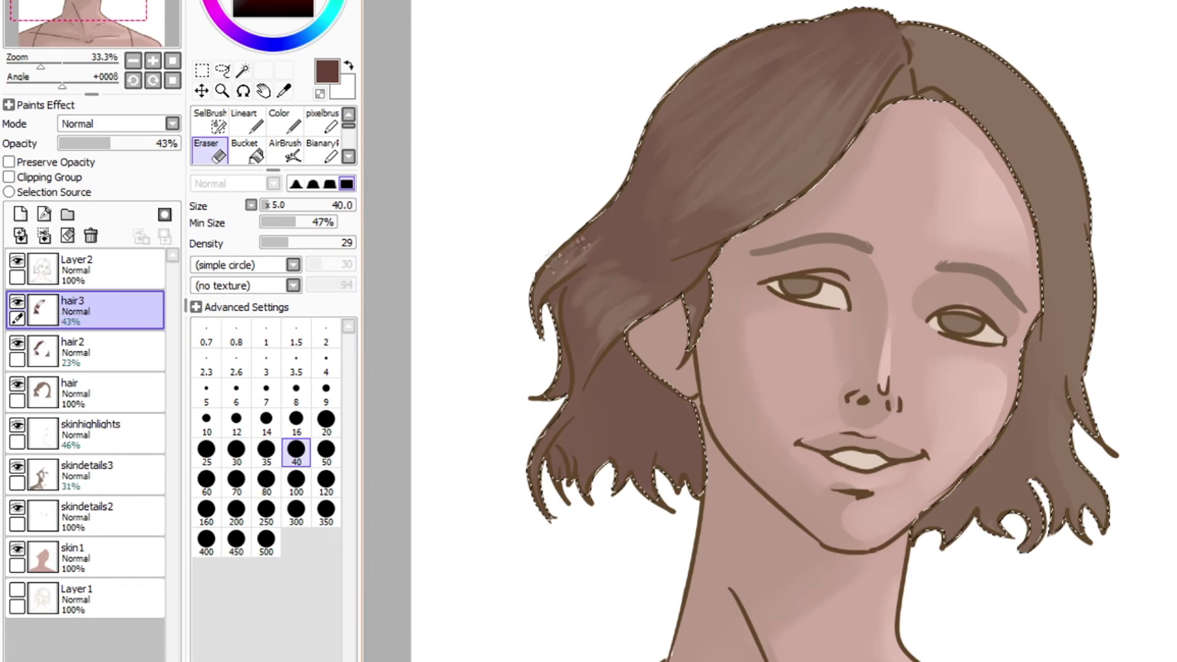
pyautogui.hotkey('ctrl', 'z')
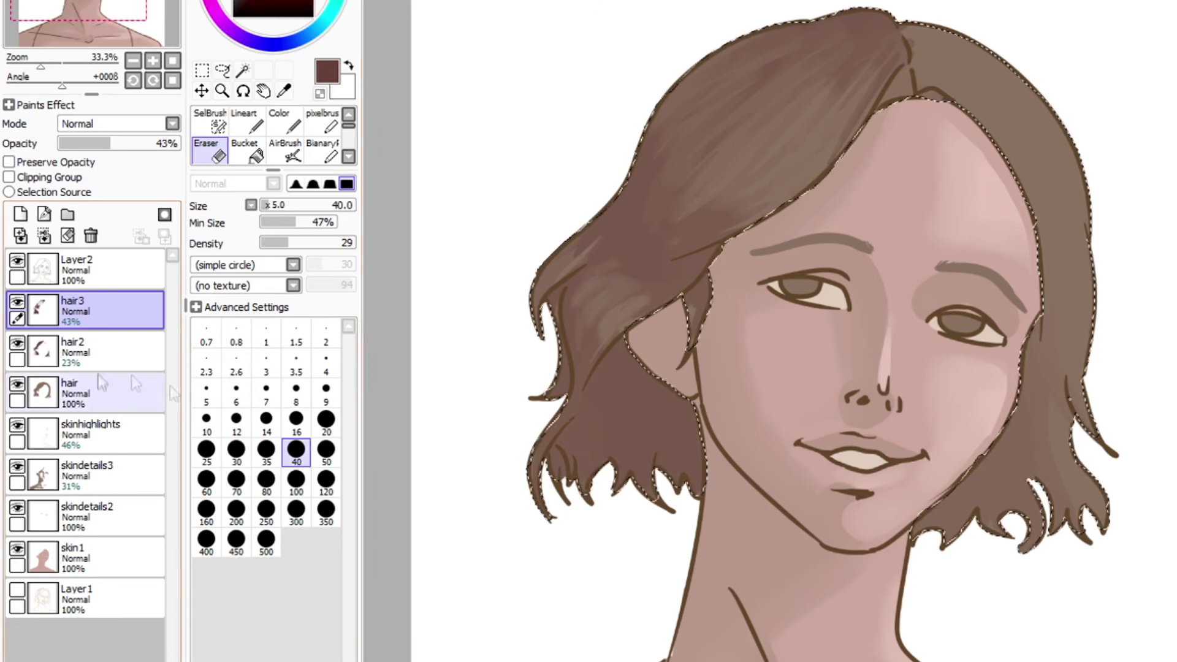
# - Soften the hair3 shading at the lower left hair ends with the eraser at size 300, and reduce the eraser to size 100
pyautogui.click(236, 453)
pyautogui.press(']')
pyautogui.press(']')
pyautogui.press(']')
pyautogui.press(']')
pyautogui.press(']')
pyautogui.press(']')
pyautogui.press(']')
pyautogui.press(']')
pyautogui.press(']')
pyautogui.press(']')
pyautogui.press(']')
pyautogui.press(']')
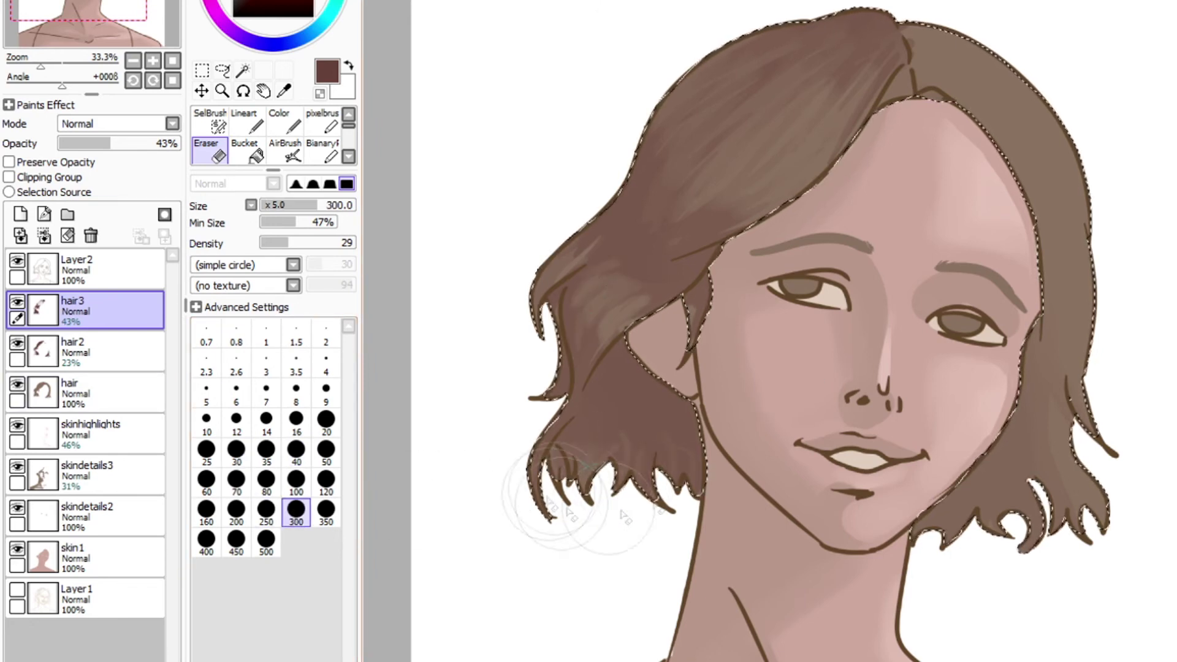
pyautogui.scroll(-1, 799, 147)
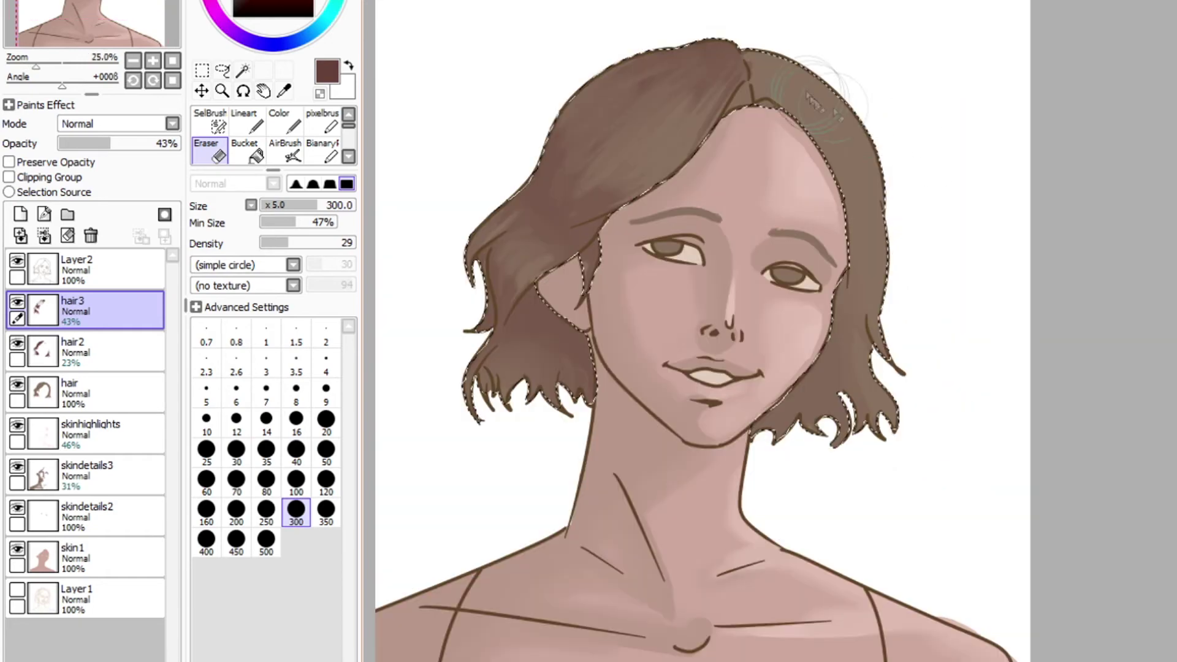
pyautogui.scroll(1, 612, 145)
pyautogui.press('[')
pyautogui.press('[')
pyautogui.press('[')
pyautogui.press('[')
pyautogui.press('[')
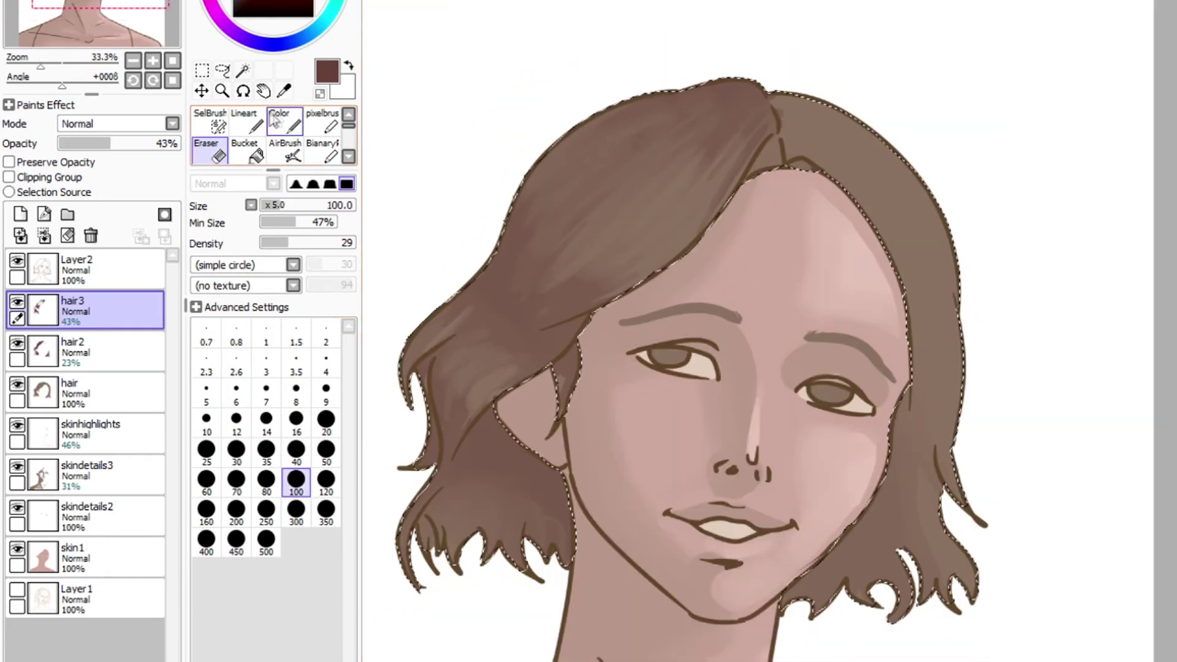
# - Darken the gap at the parting at Lineart brush size 30 and add short strand shadows to its right at size 40
pyautogui.click(274, 119)
pyautogui.click(244, 123)
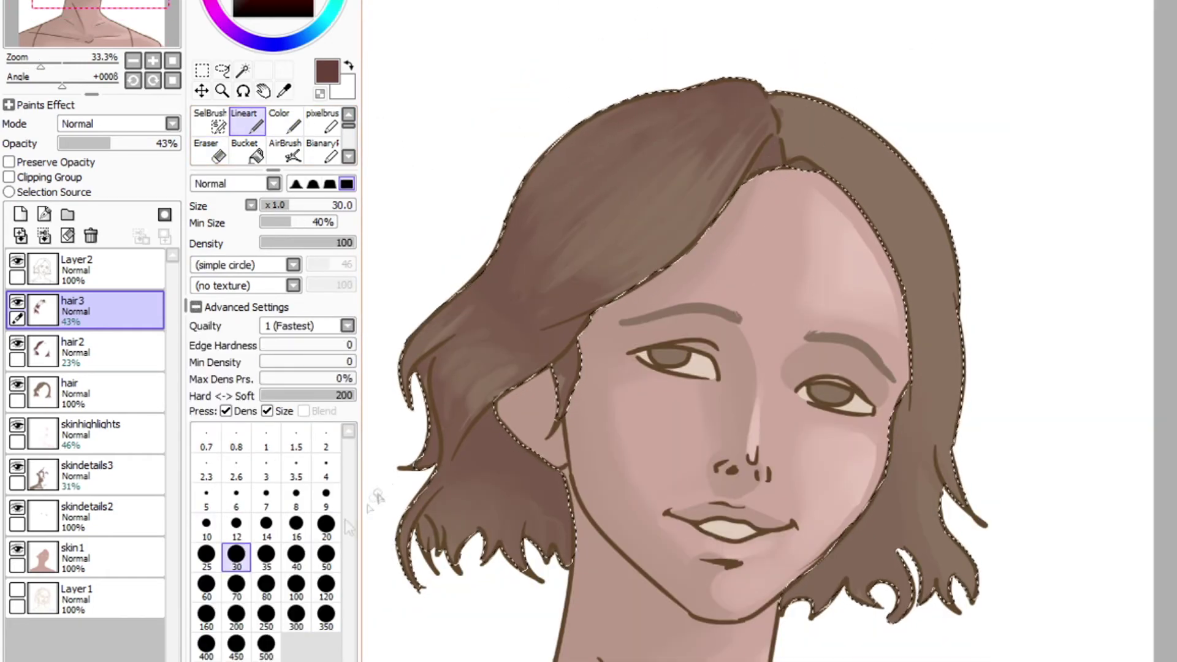
pyautogui.press(']')
pyautogui.press(']')
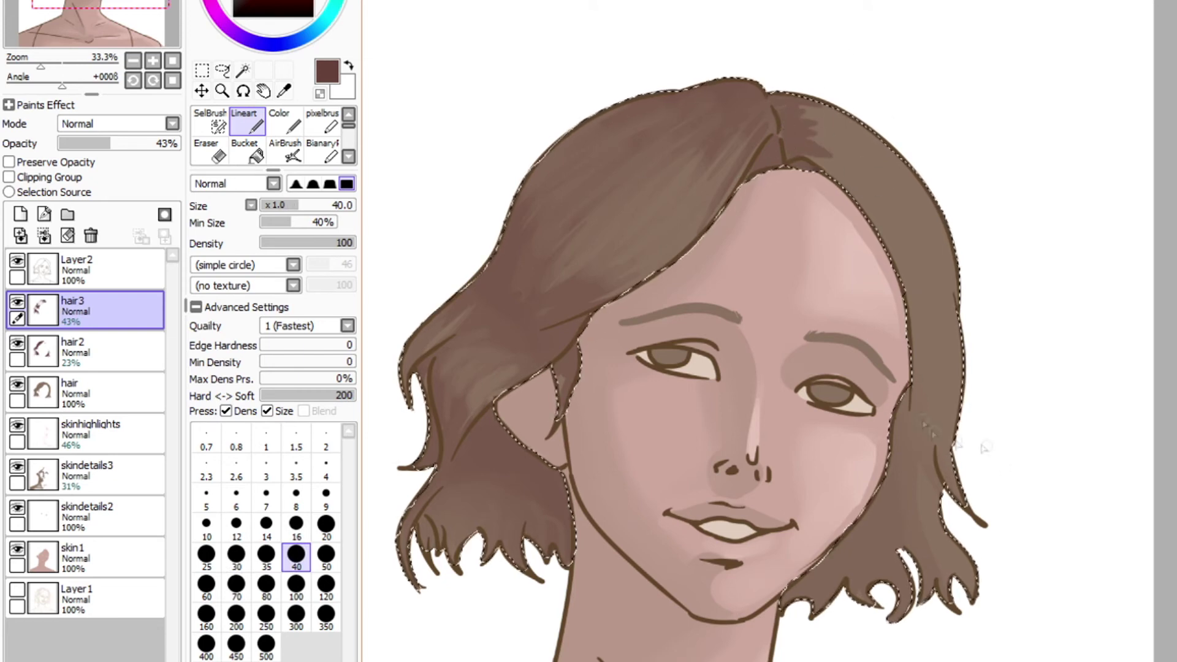
# - Shade the right-side hair on hair3 from the parting down to the ends, leaving lighter strands, finishing with the Lineart brush at size 35
pyautogui.press(']')
pyautogui.press(']')
pyautogui.press(']')
pyautogui.press(']')
pyautogui.press(']')
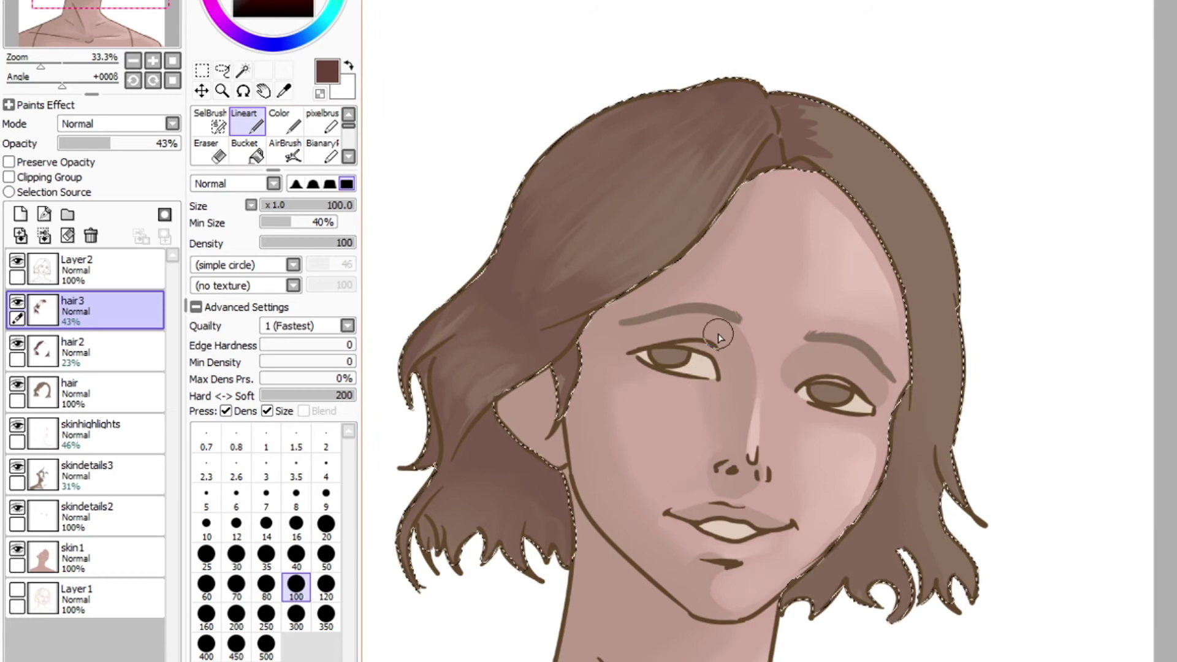
pyautogui.press('[')
pyautogui.press('[')
pyautogui.press('[')
pyautogui.press('[')
pyautogui.press('[')
pyautogui.press('[')
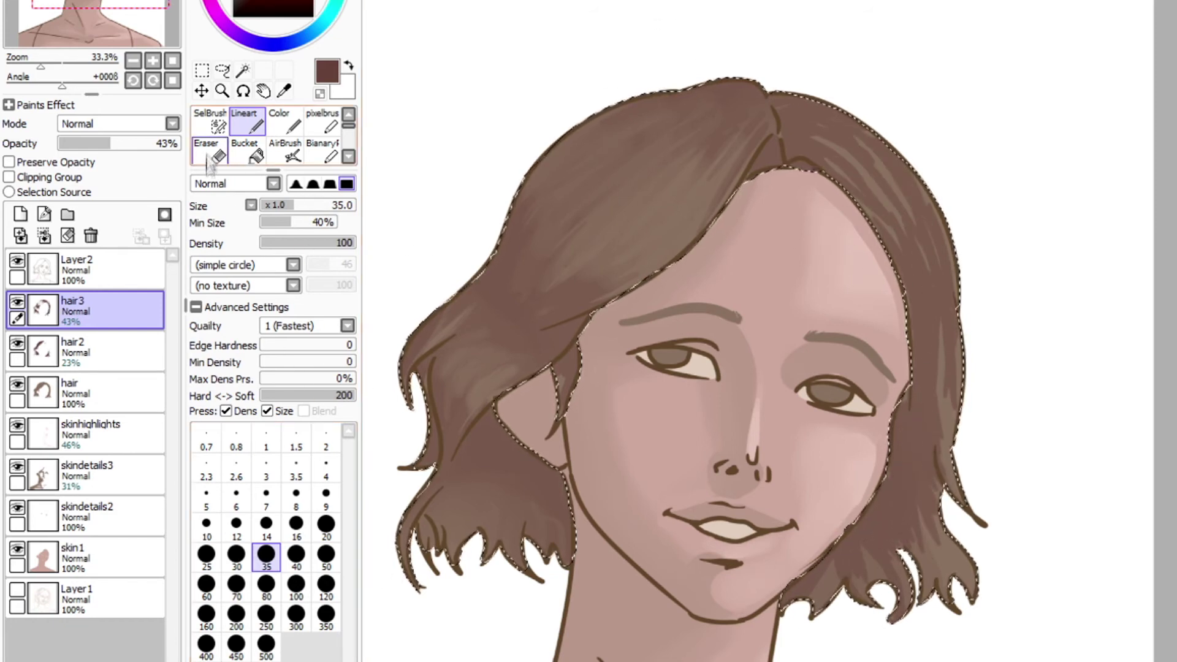
# - Soften the right-side hair shading on hair3 with the eraser at size 300
pyautogui.click(247, 151)
pyautogui.click(210, 151)
pyautogui.click(297, 513)
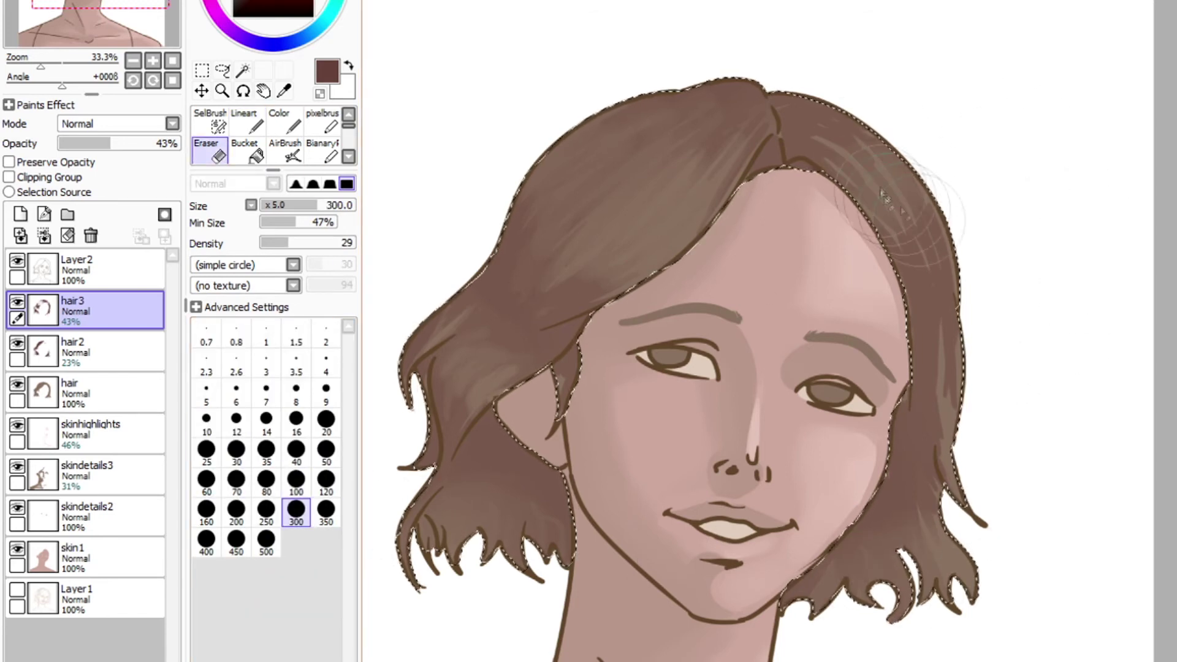
pyautogui.moveTo(976, 402); pyautogui.dragTo(1008, 461)
# - Add finer strand shading to the right-side hair at Lineart size 25 and soften the upper strands with the eraser at size 100
pyautogui.click(247, 122)
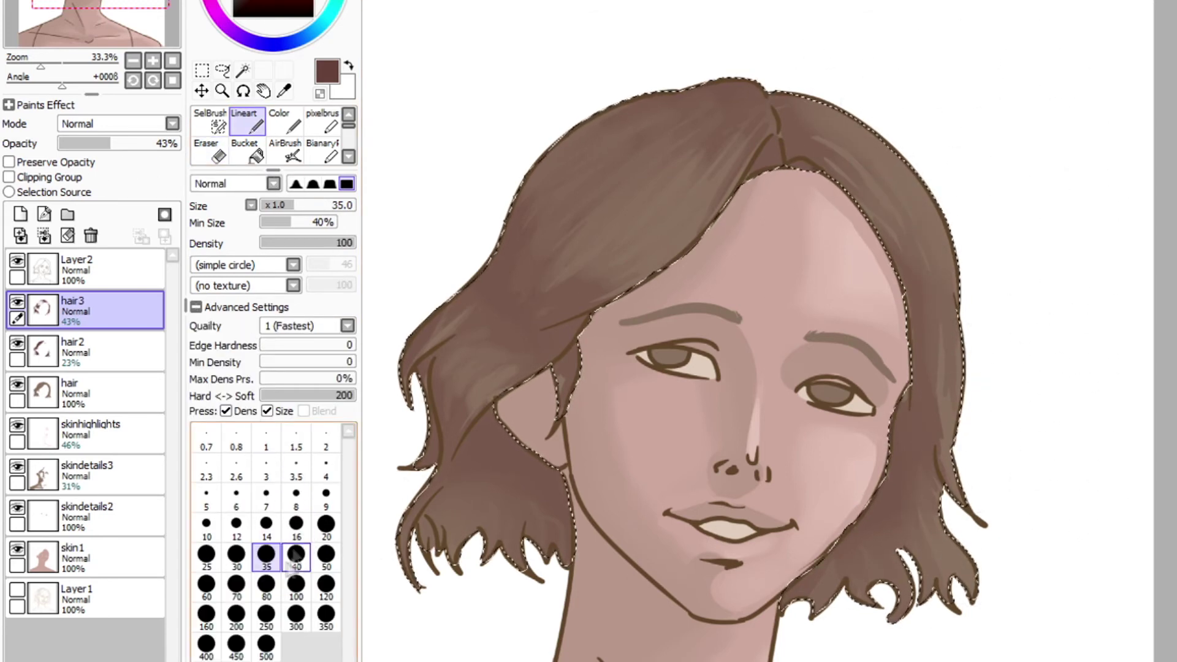
pyautogui.click(206, 557)
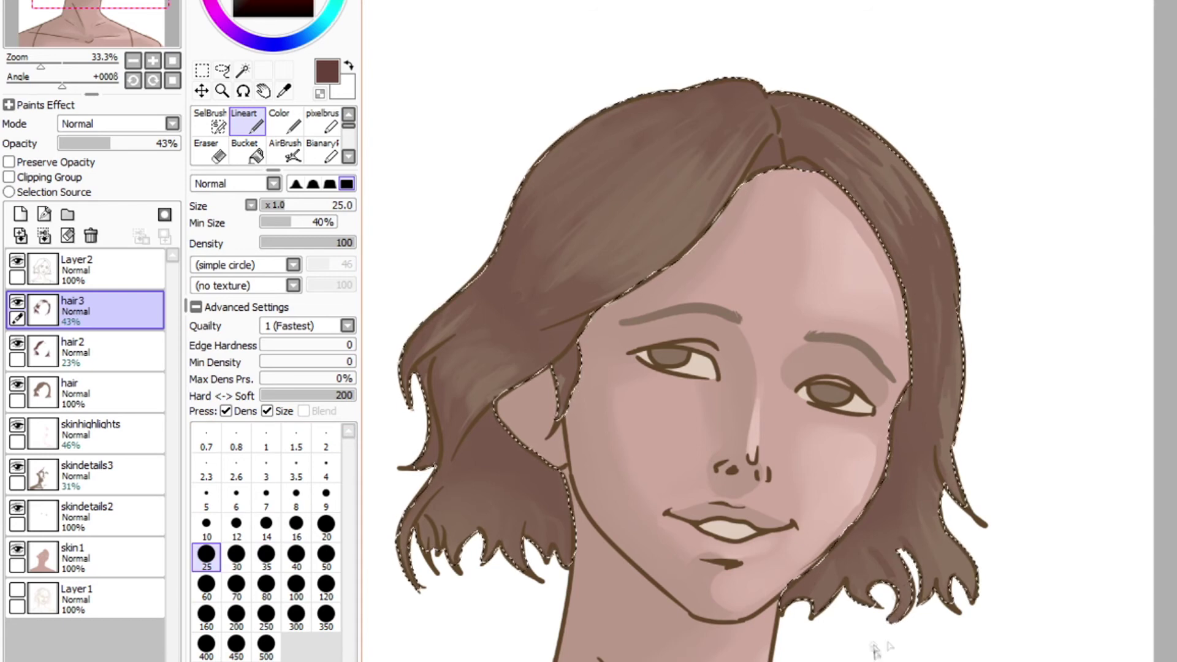
pyautogui.press('e')
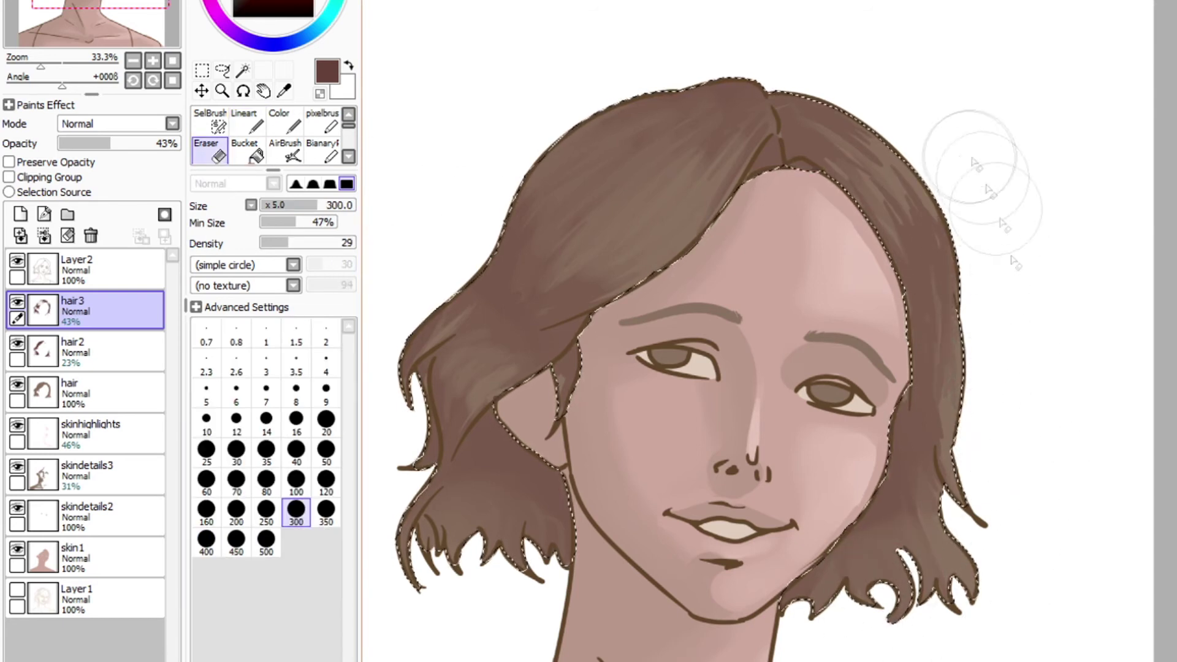
pyautogui.click(296, 481)
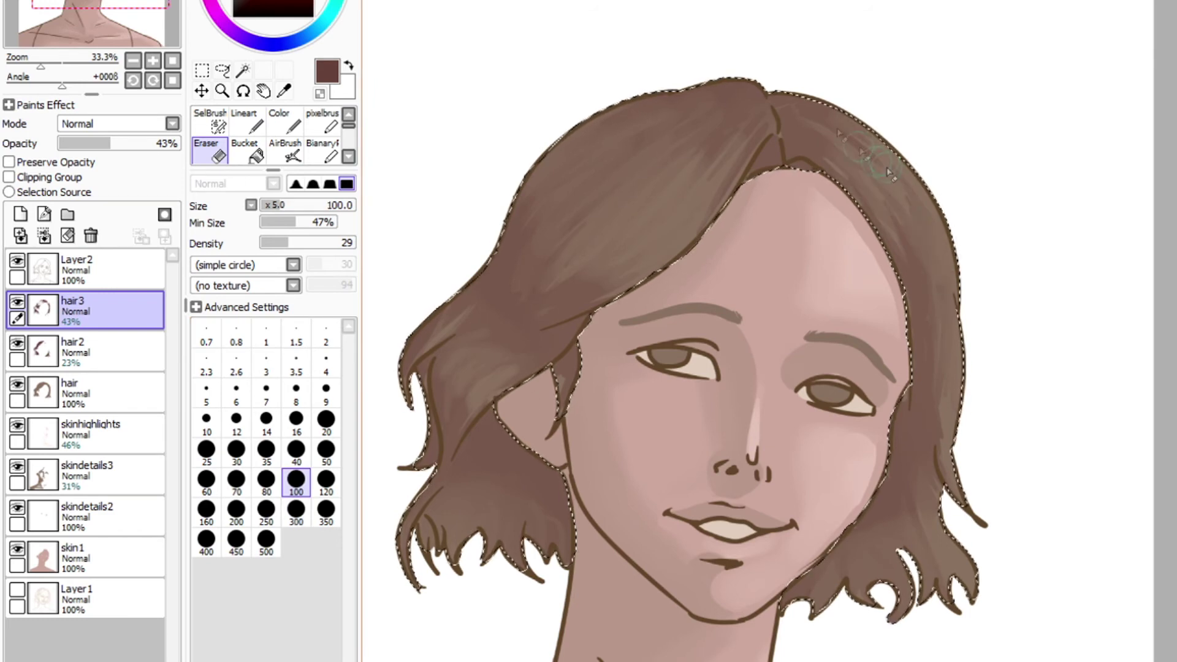
# - Create layer hair4 at 41% opacity and paint light pinkish-brown strand highlights on the hair at Lineart size 25
pyautogui.click(20, 214)
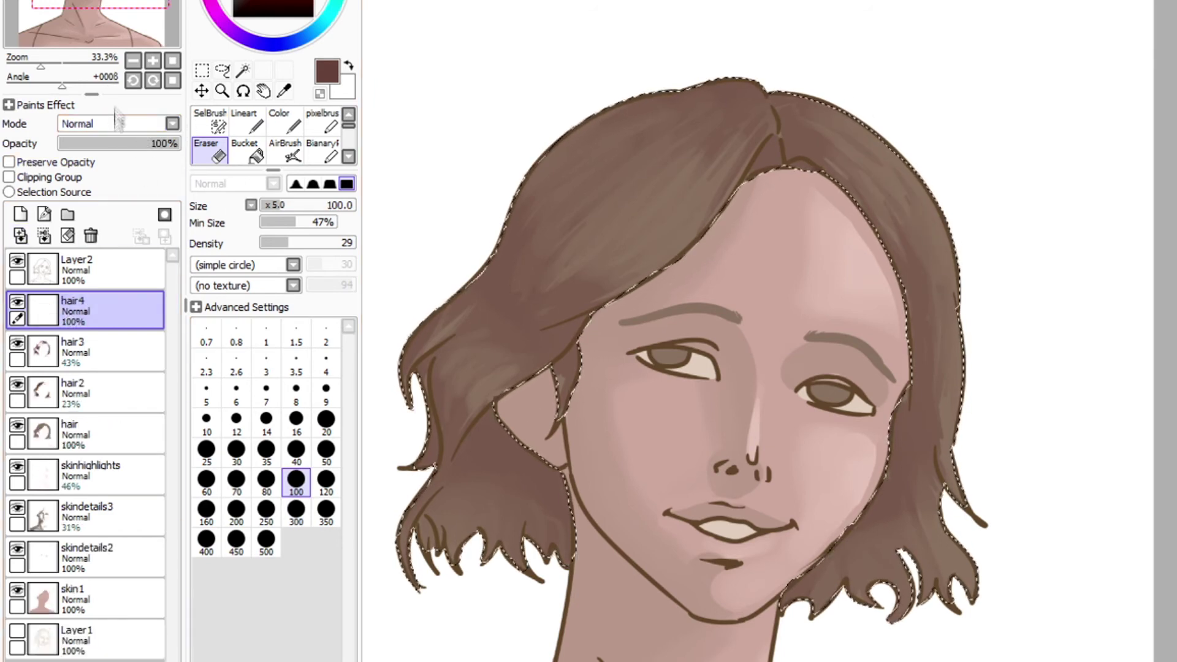
pyautogui.click(107, 142)
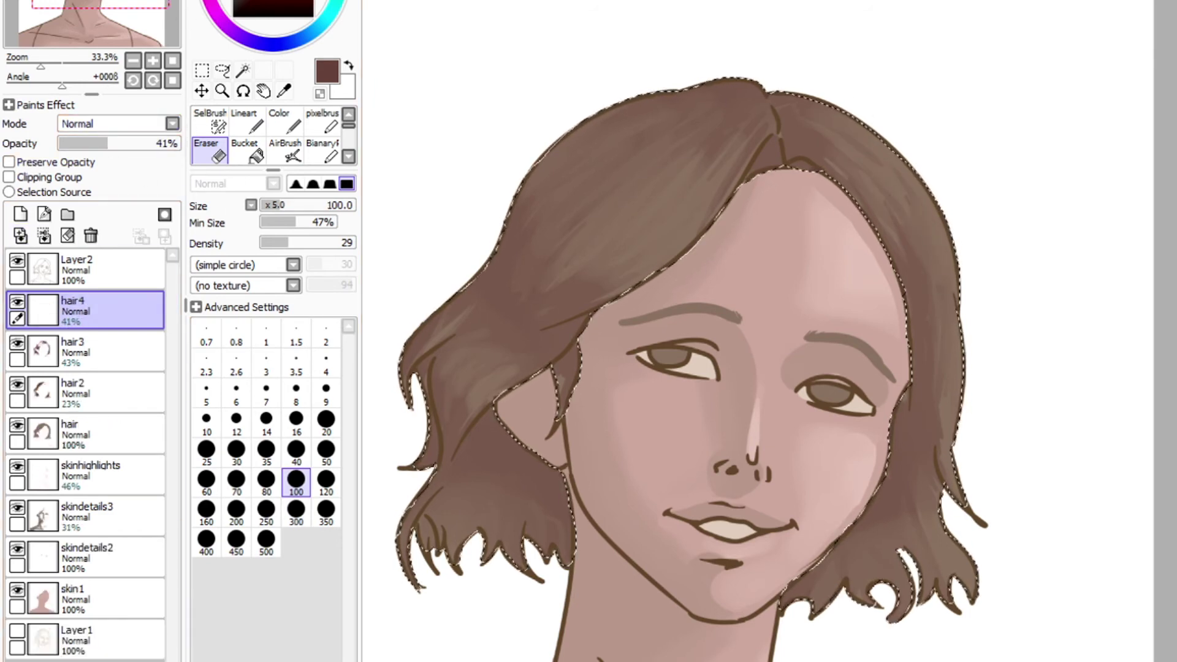
pyautogui.click(247, 121)
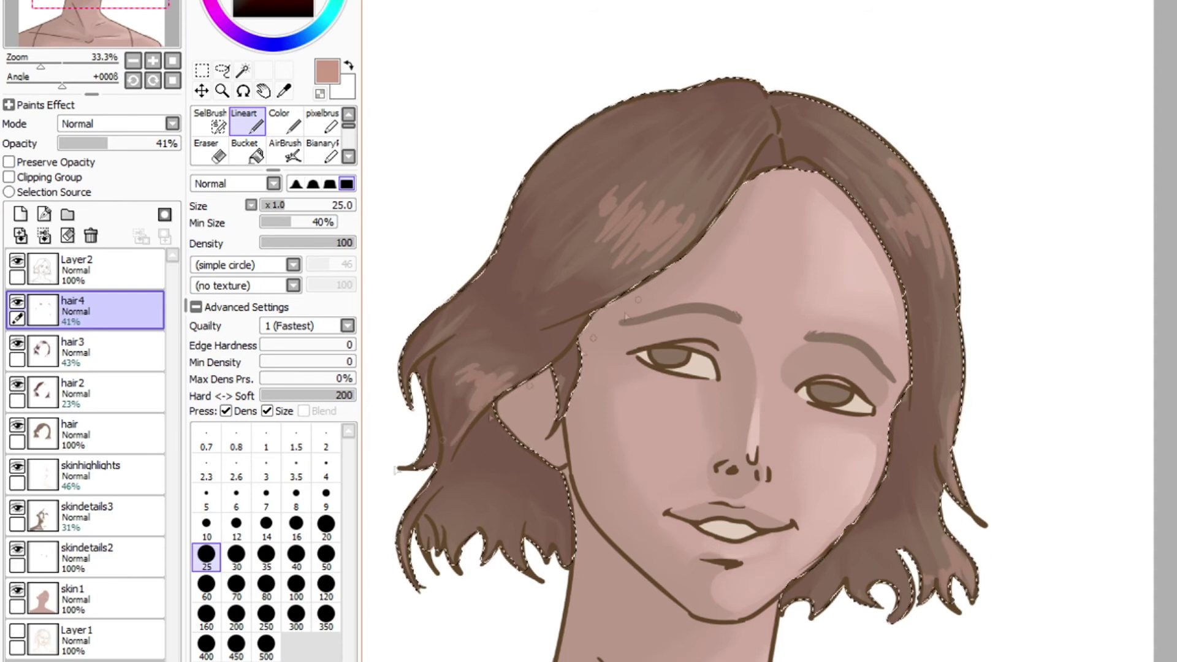
# - Fade the hair4 highlights with the eraser at size 300 and add thin, brighter peach strands at Lineart size 16
pyautogui.press('e')
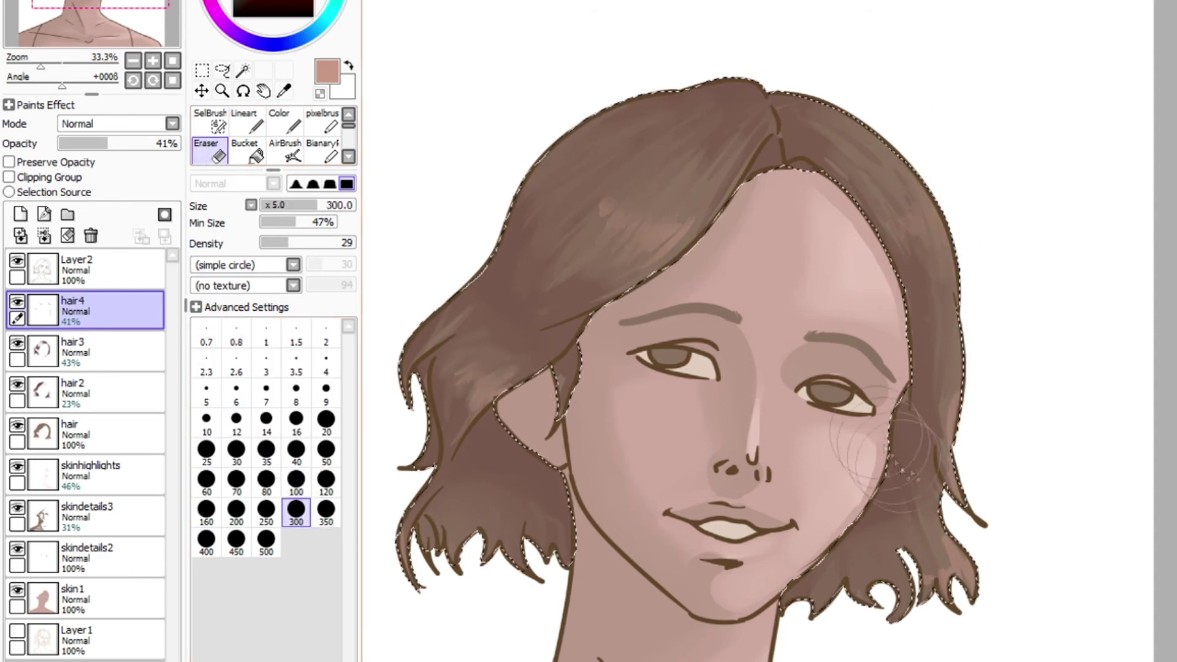
pyautogui.click(300, 427)
pyautogui.press('n')
pyautogui.click(297, 528)
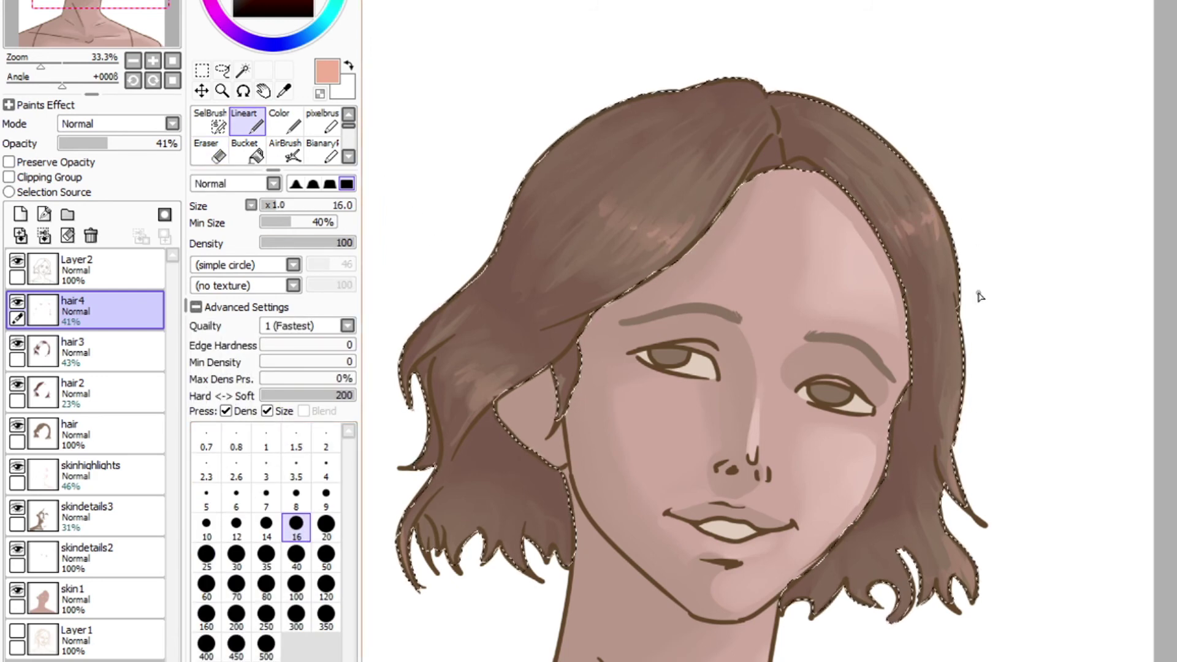
pyautogui.scroll(-2, 499, 427)
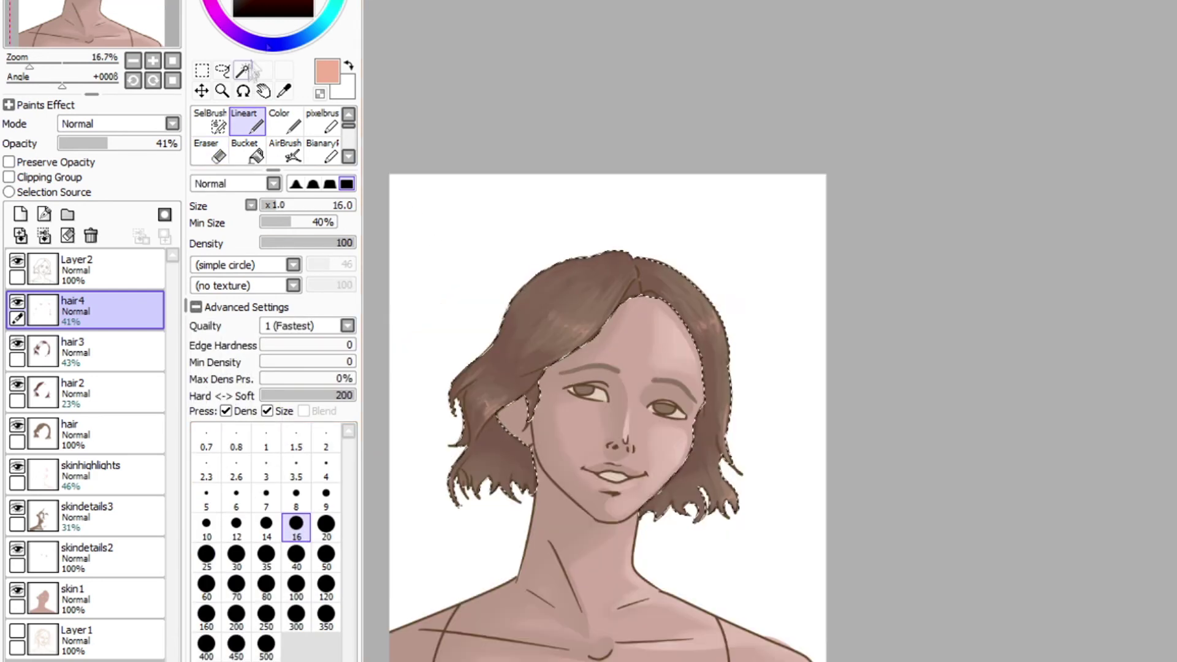
# - Airbrush pale pink light onto the main hair highlights at size 250, and reduce the size to 100 for smaller glints
pyautogui.click(249, 1)
pyautogui.click(285, 152)
pyautogui.scroll(2, 437, 354)
pyautogui.moveTo(683, 328); pyautogui.dragTo(662, 252)
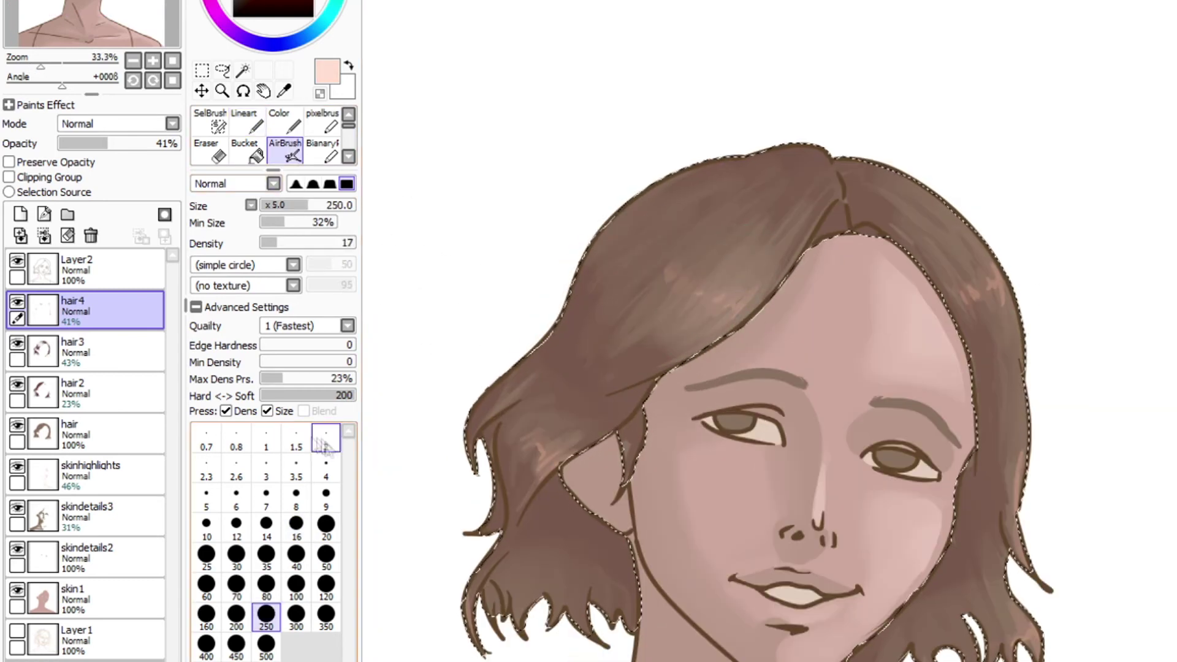
pyautogui.press('[')
pyautogui.press('[')
pyautogui.press('[')
pyautogui.press('[')
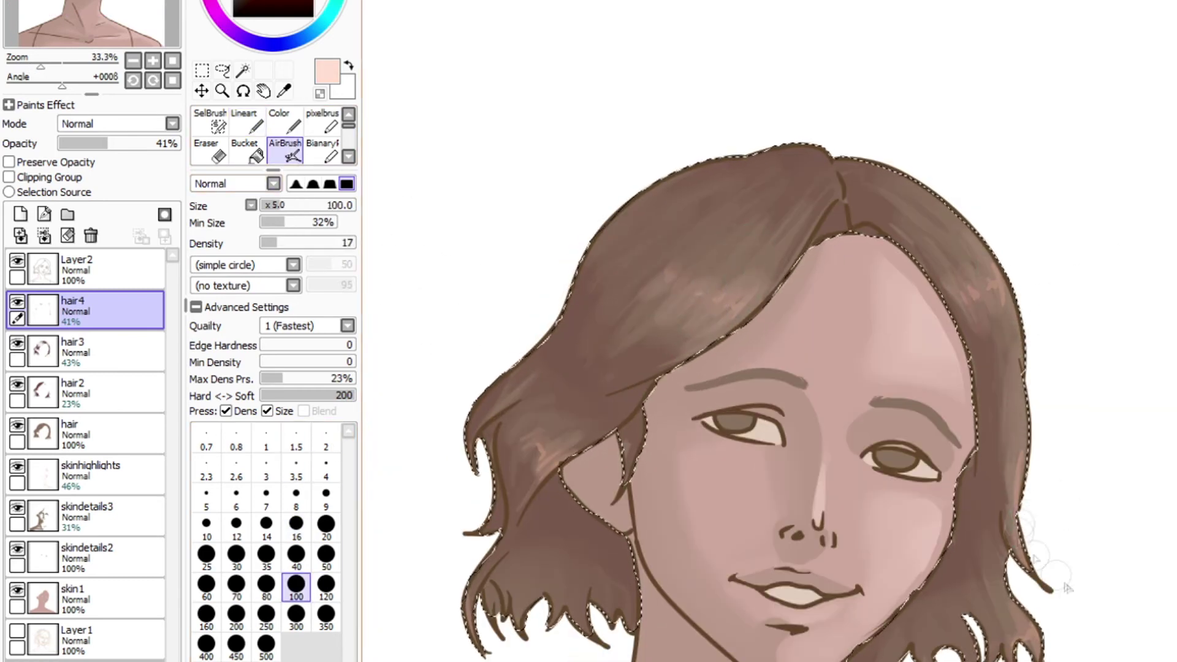
# - Airbrush a broad, soft pale pink glow over the lower hair sections at size 350
pyautogui.press(']')
pyautogui.press(']')
pyautogui.press(']')
pyautogui.press(']')
pyautogui.press(']')
pyautogui.press(']')
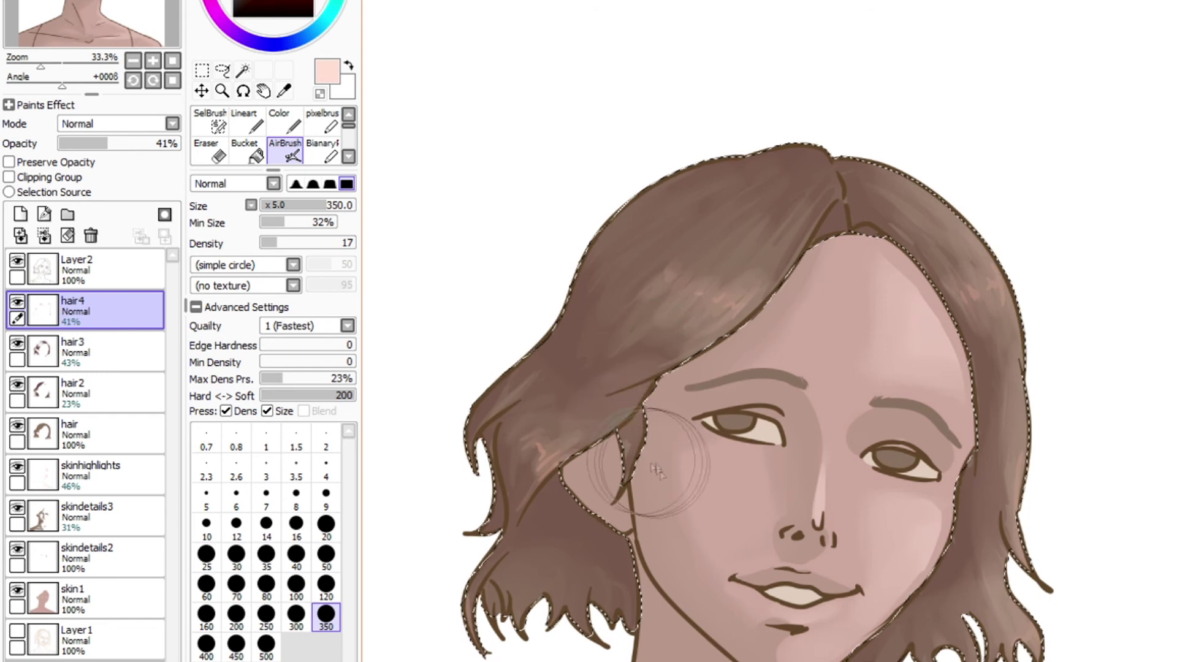
# - Airbrush small pale highlights on the right-side hair at size 100 and a wider glow near its lower ends at size 300
pyautogui.press('[')
pyautogui.press('[')
pyautogui.press('[')
pyautogui.press('[')
pyautogui.press('[')
pyautogui.press('[')
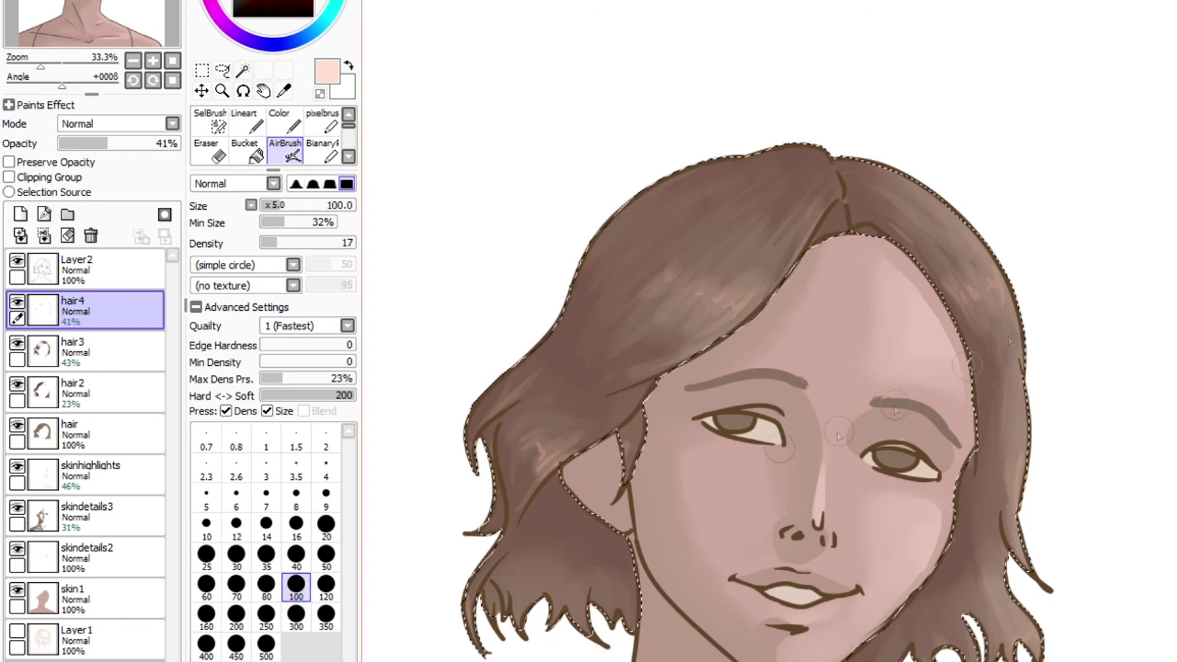
pyautogui.click(303, 617)
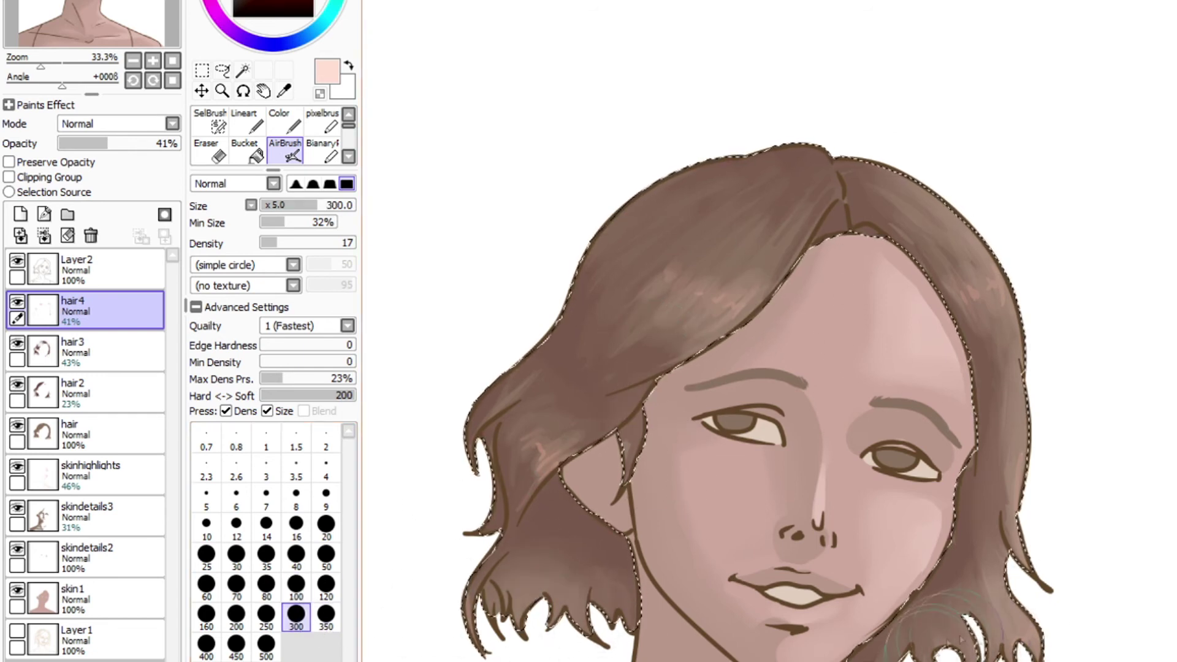
# - Clear the selection and paint the left eye's brown pupil, upper iris shadow and eye-white shadows on skinhighlights at Lineart size 16
pyautogui.scroll(-3, 1091, 426)
pyautogui.scroll(1, 1106, 444)
pyautogui.scroll(-3, 1121, 445)
pyautogui.click(222, 70)
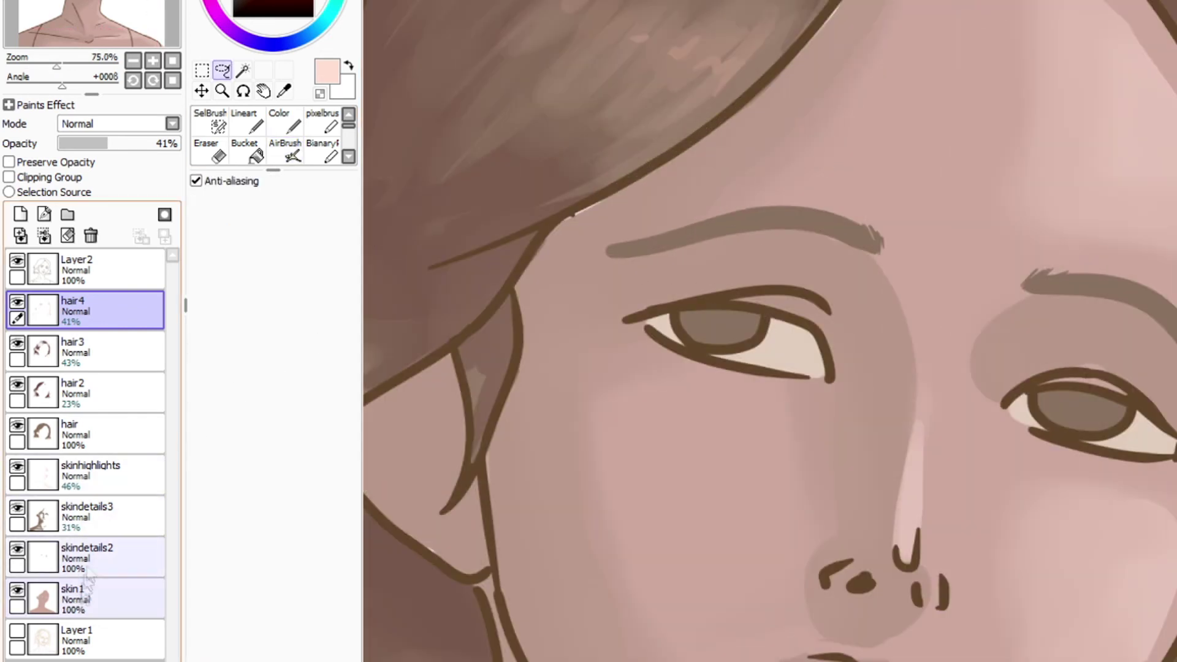
pyautogui.click(98, 557)
pyautogui.click(123, 490)
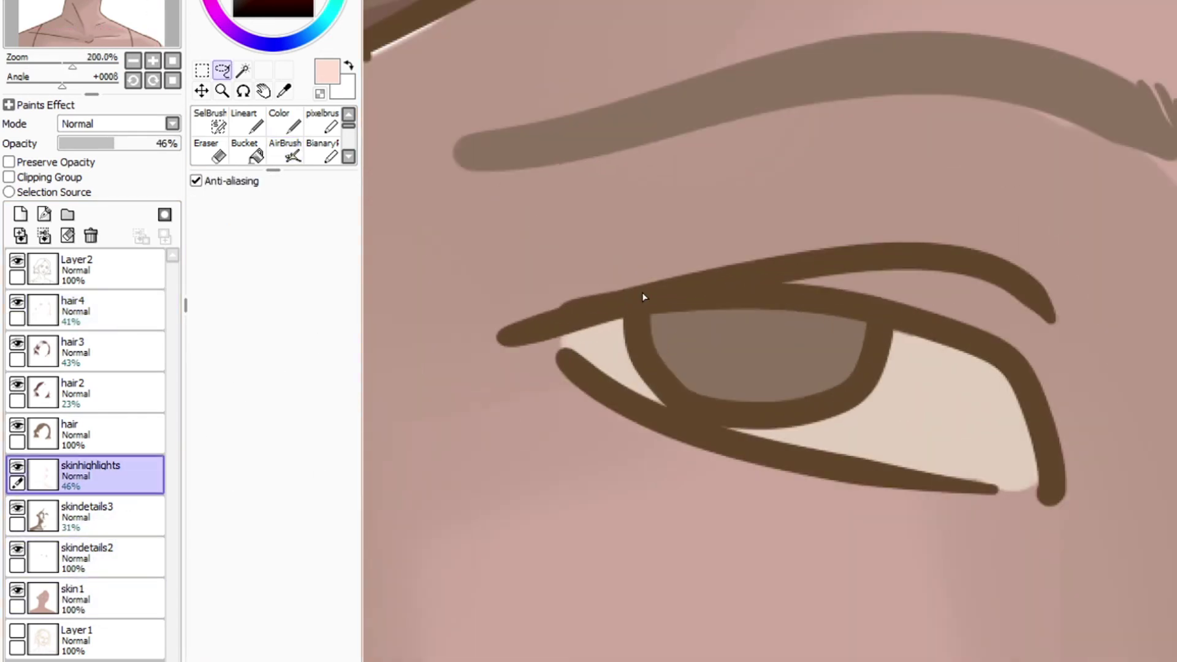
pyautogui.click(243, 122)
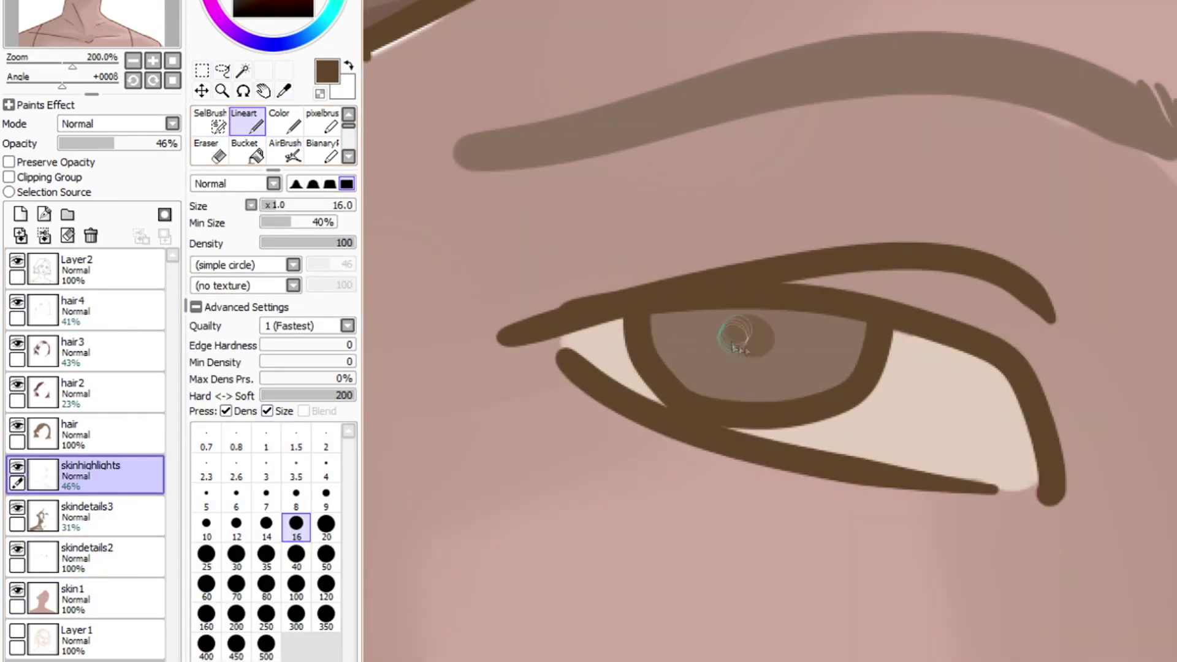
pyautogui.moveTo(656, 325); pyautogui.dragTo(861, 327)
pyautogui.moveTo(570, 342); pyautogui.dragTo(616, 332)
pyautogui.moveTo(898, 339); pyautogui.dragTo(1036, 478)
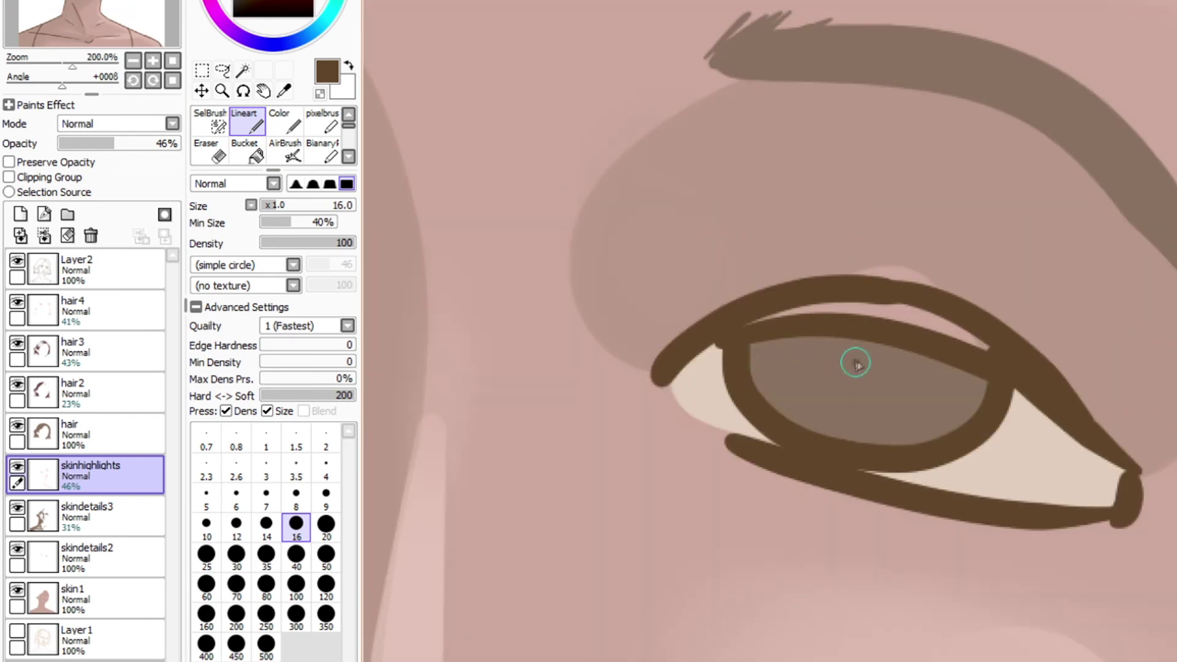
# - Paint the matching pupil and shadows in the right eye, and add light tan reflections to both irises at size 8
pyautogui.moveTo(855, 362); pyautogui.dragTo(847, 380)
pyautogui.moveTo(683, 369)
pyautogui.mouseDown()
pyautogui.moveTo(849, 349)
pyautogui.moveTo(1110, 481)
pyautogui.moveTo(1030, 390)
pyautogui.mouseUp()
pyautogui.moveTo(876, 367); pyautogui.dragTo(1115, 479)
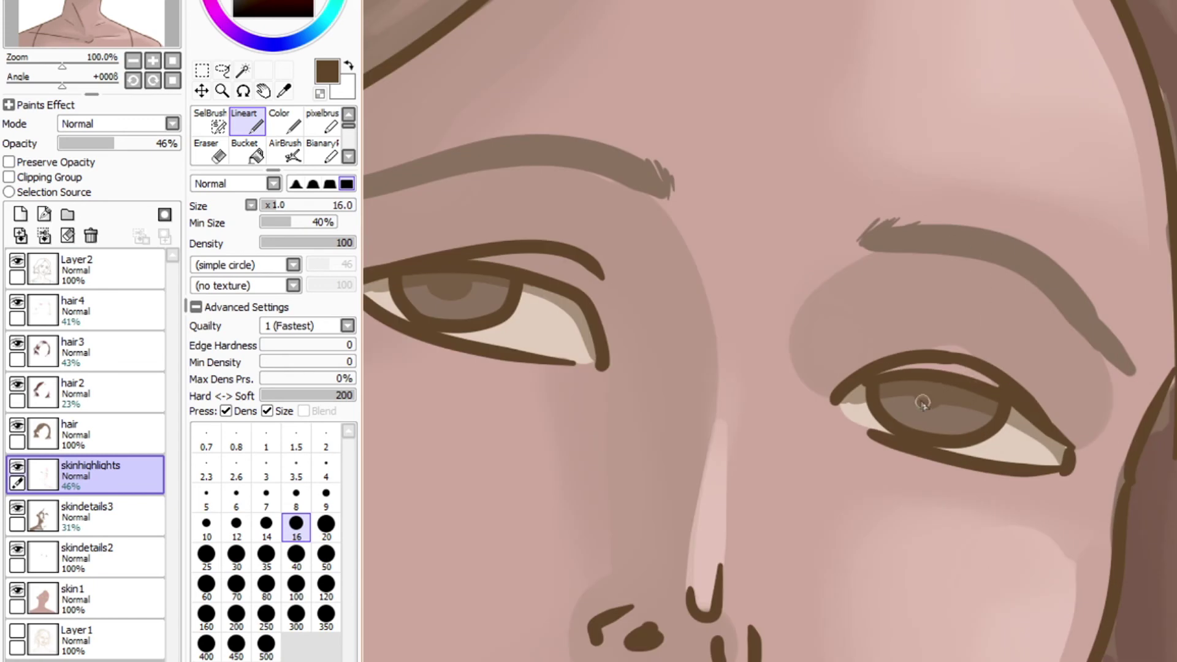
pyautogui.click(296, 497)
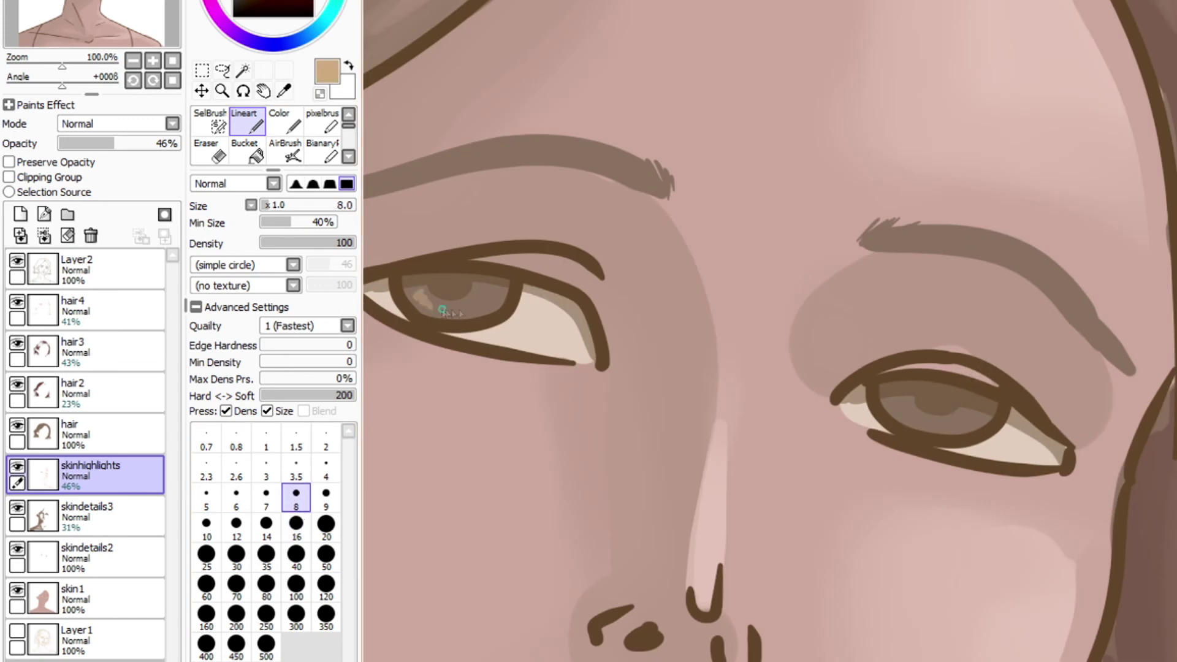
# - Paint round catchlights and side breaks over both iris outlines on Layer2 in the eye-white colour, using brush sizes 20 and 16
pyautogui.click(284, 91)
pyautogui.click(539, 319)
pyautogui.click(92, 270)
pyautogui.click(247, 121)
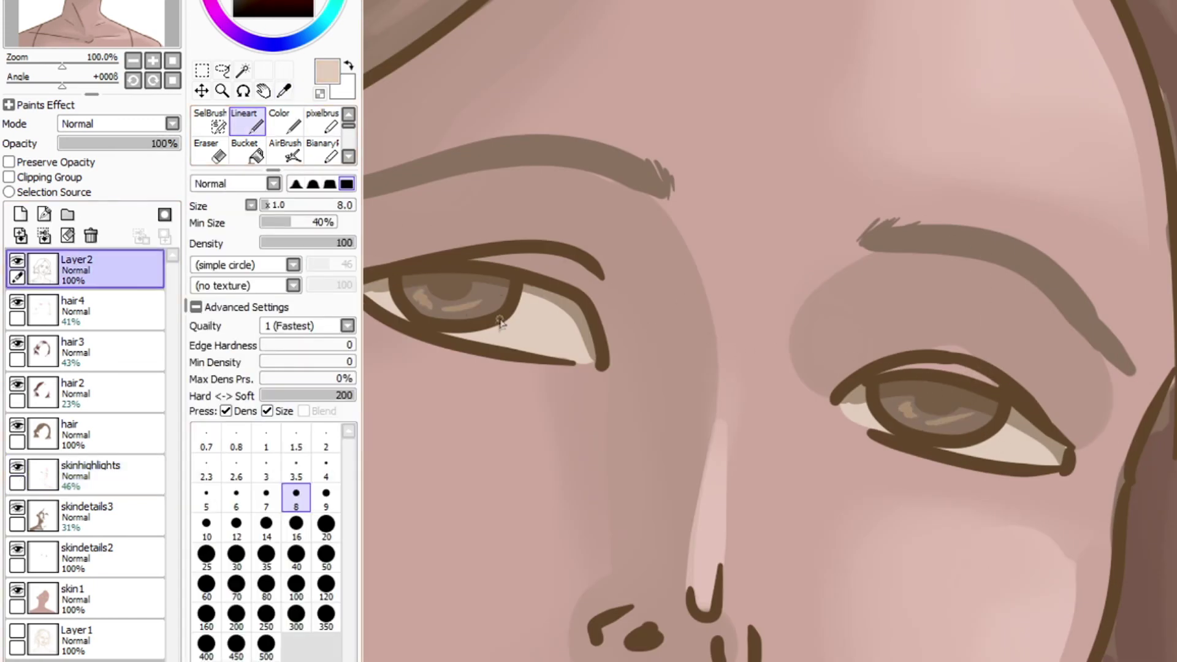
pyautogui.click(326, 528)
pyautogui.click(992, 429)
pyautogui.click(296, 527)
pyautogui.moveTo(378, 298); pyautogui.dragTo(407, 294)
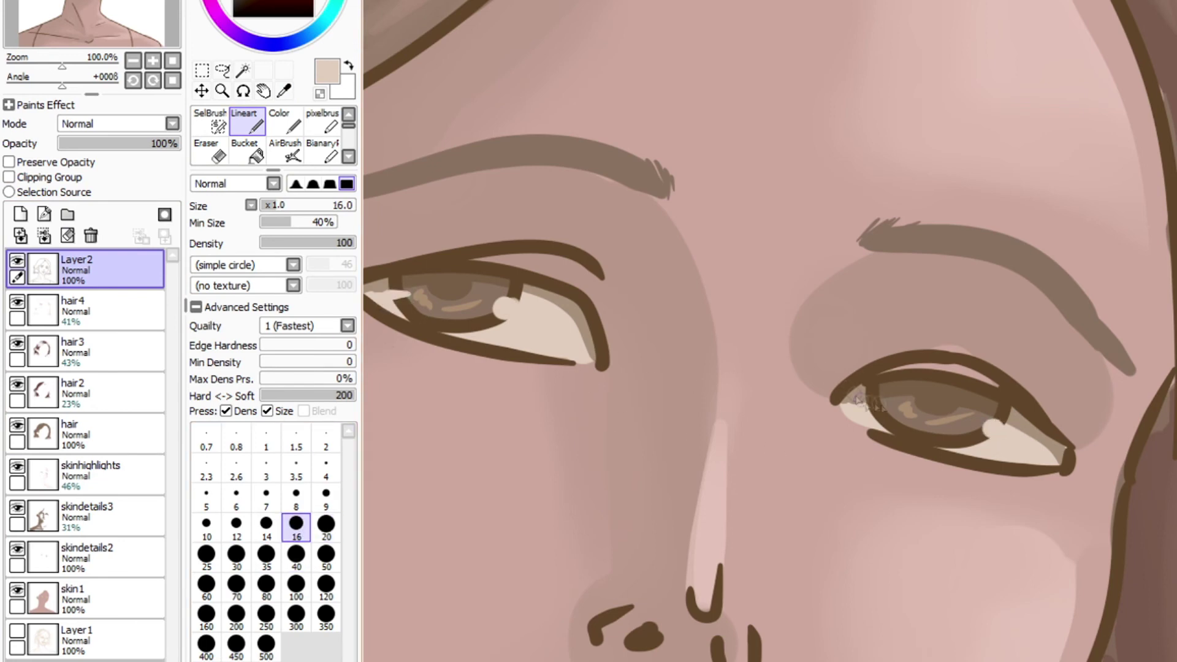
# - Airbrush a soft tan-brown tint below the mouth line on the lower lip at size 40, on the skinhighlights layer
pyautogui.scroll(-5, 876, 431)
pyautogui.moveTo(876, 431); pyautogui.dragTo(876, 271)
pyautogui.click(284, 91)
pyautogui.scroll(3, 923, 305)
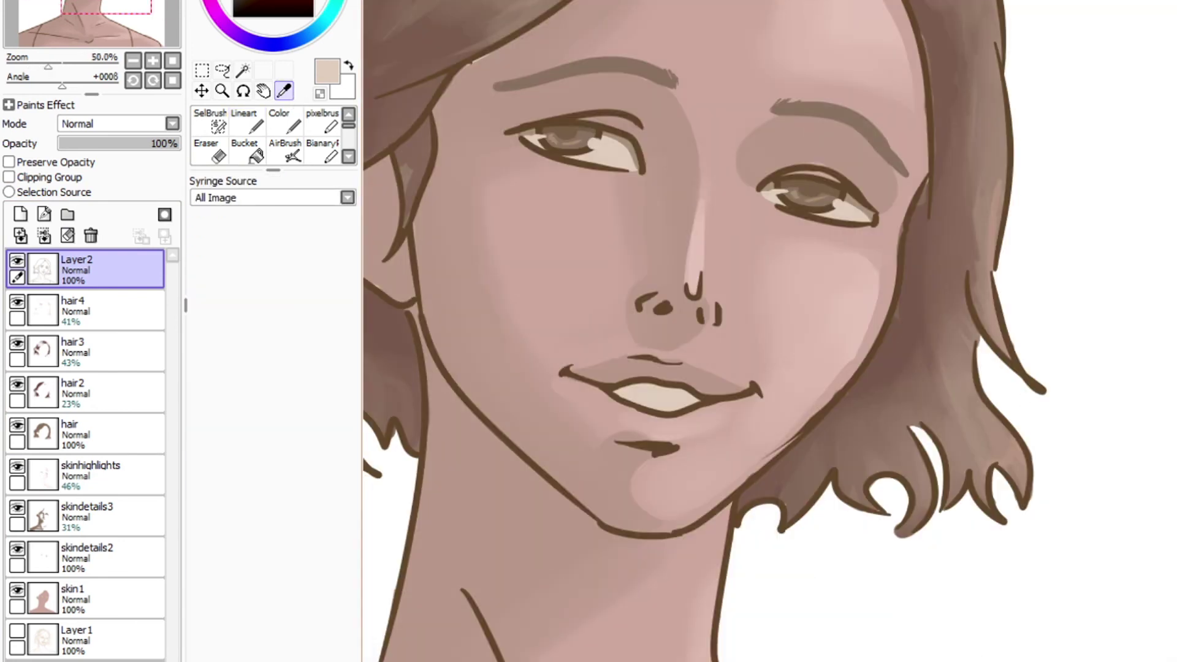
pyautogui.click(996, 199)
pyautogui.click(92, 475)
pyautogui.scroll(3, 579, 401)
pyautogui.click(285, 150)
pyautogui.click(296, 554)
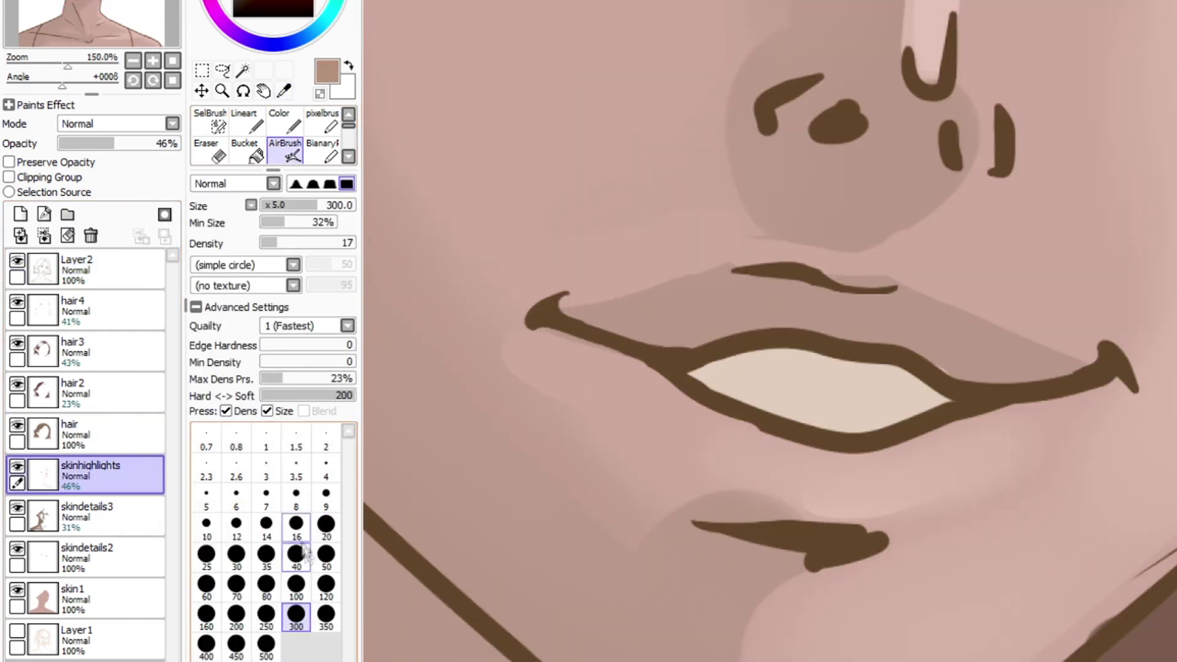
pyautogui.moveTo(650, 392)
pyautogui.mouseDown()
pyautogui.moveTo(834, 457)
pyautogui.moveTo(956, 444)
pyautogui.moveTo(643, 485)
pyautogui.moveTo(613, 417)
pyautogui.mouseUp()
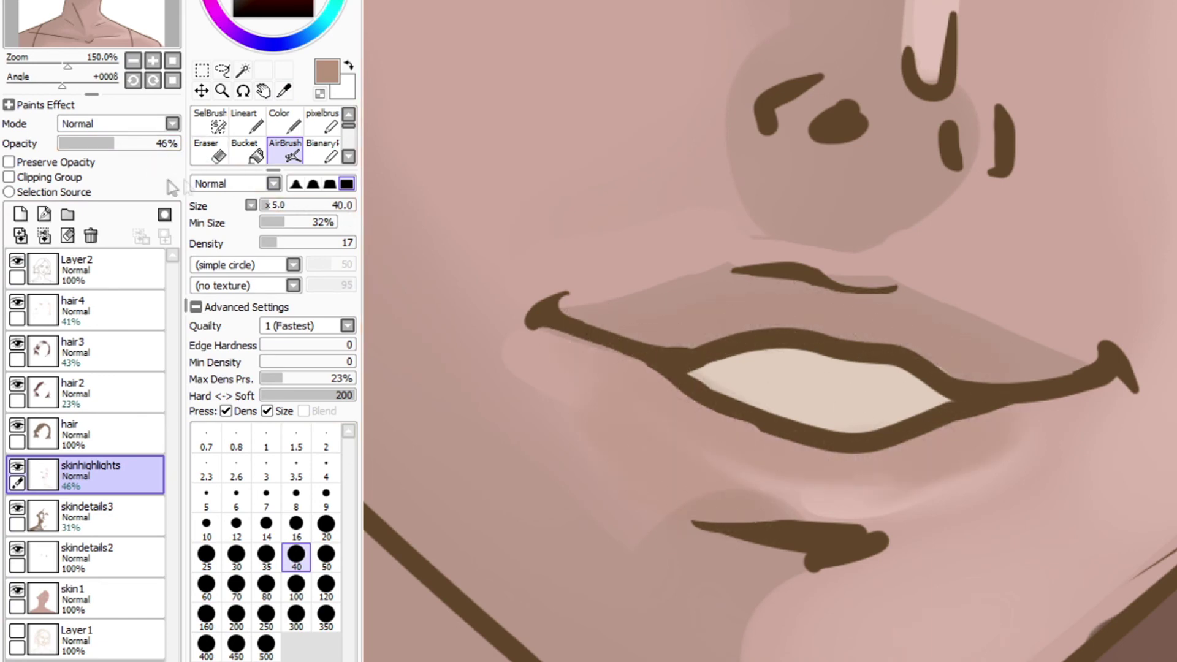
# - Add a new layer above skinhighlights and name it lips
pyautogui.scroll(-5, 424, 307)
pyautogui.moveTo(392, 273); pyautogui.dragTo(637, 273)
pyautogui.click(21, 214)
pyautogui.doubleClick(88, 464)
pyautogui.write('lips')
pyautogui.press('Return')
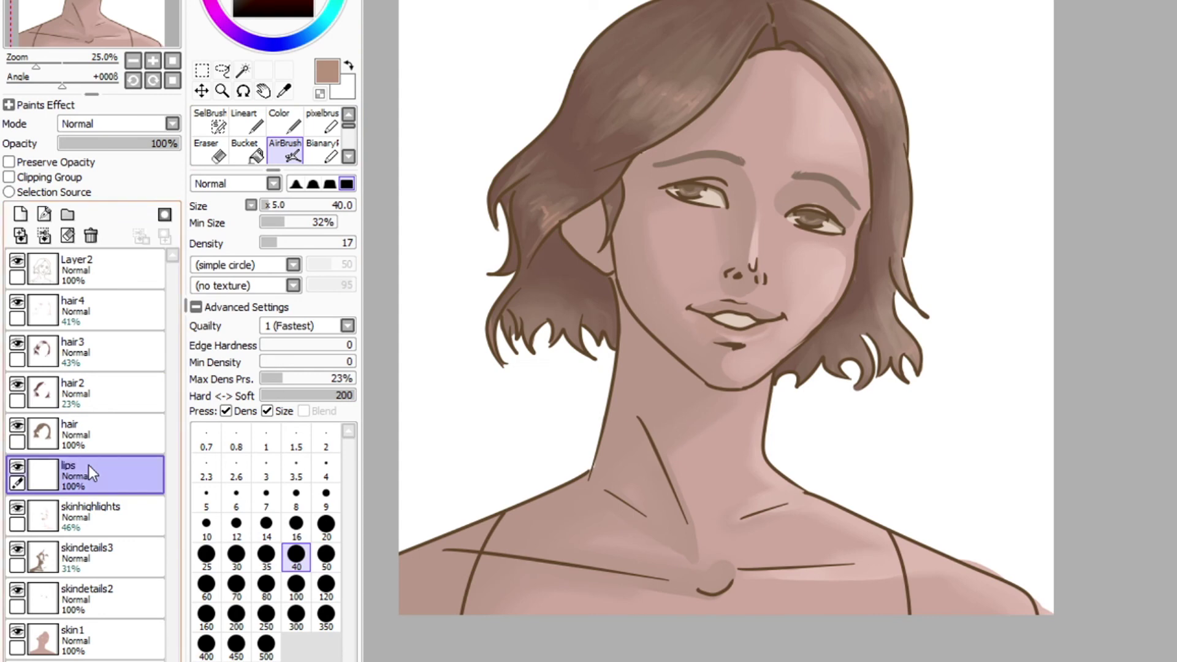
# - Airbrush a tan-brown base tint over the upper and lower lips at size 35
pyautogui.scroll(6, 480, 260)
pyautogui.press('[')
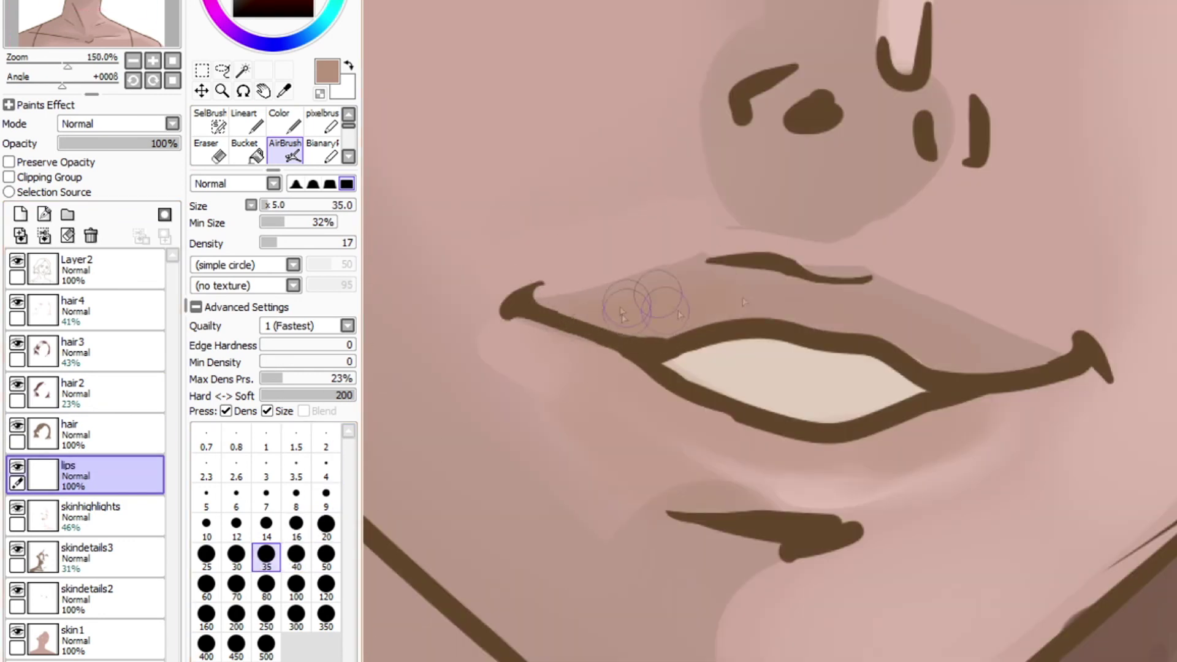
pyautogui.moveTo(714, 481)
pyautogui.mouseDown()
pyautogui.moveTo(591, 377)
pyautogui.moveTo(751, 438)
pyautogui.mouseUp()
pyautogui.moveTo(974, 417); pyautogui.dragTo(916, 441)
pyautogui.moveTo(827, 515); pyautogui.dragTo(893, 494)
# - Airbrush darker reddish-brown shading along the lips around the mouth opening, and set the lips layer's opacity to 49%
pyautogui.click(281, 2)
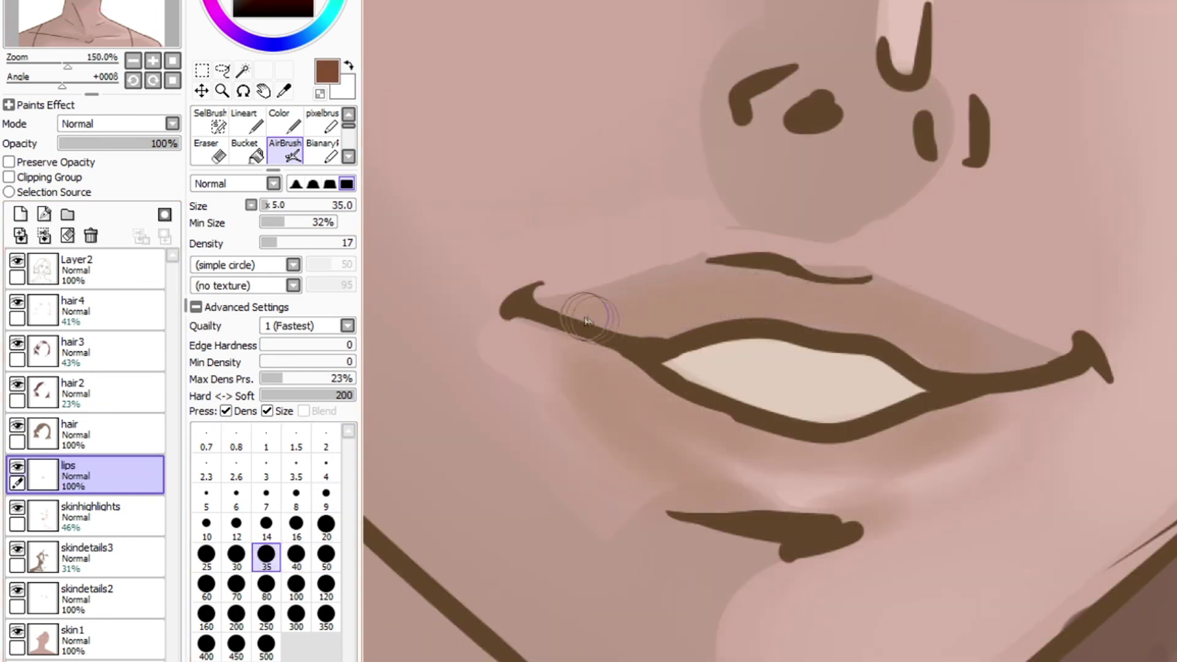
pyautogui.moveTo(593, 315)
pyautogui.mouseDown()
pyautogui.moveTo(775, 312)
pyautogui.moveTo(678, 321)
pyautogui.moveTo(925, 342)
pyautogui.moveTo(983, 363)
pyautogui.mouseUp()
pyautogui.click(118, 143)
pyautogui.moveTo(588, 365)
pyautogui.mouseDown()
pyautogui.moveTo(788, 435)
pyautogui.moveTo(968, 395)
pyautogui.mouseUp()
pyautogui.scroll(-5, 554, 346)
pyautogui.scroll(6, 555, 346)
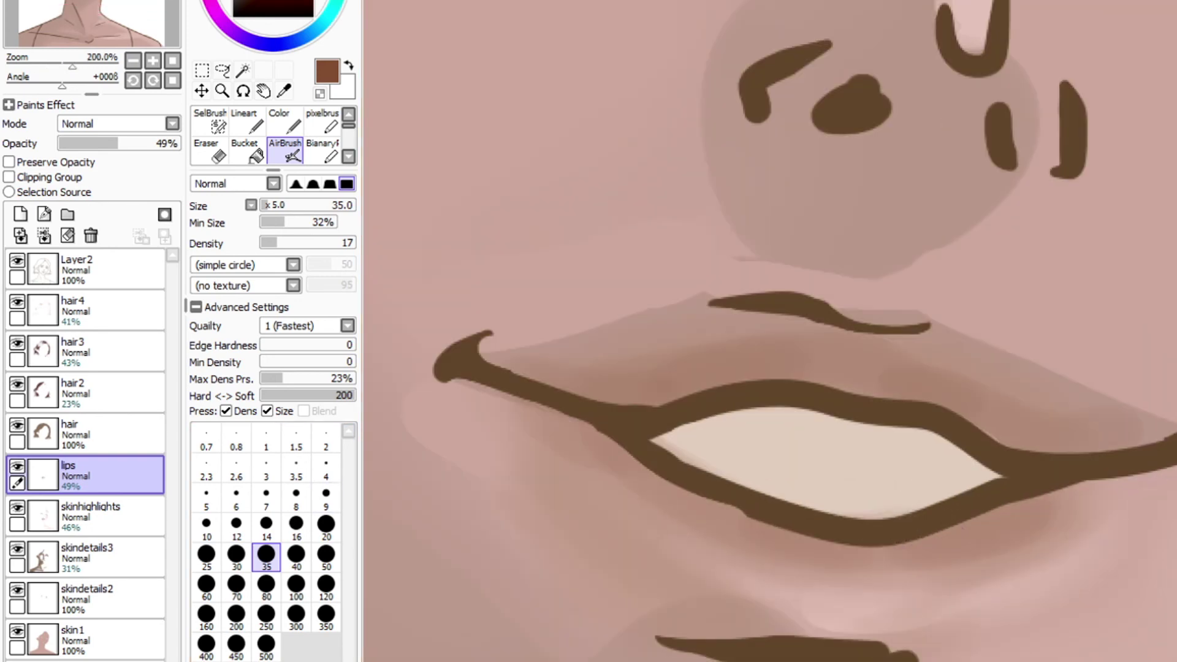
# - Paint small pale pink highlights on the lower lip and the upper lip's right edge at Lineart size 16
pyautogui.click(247, 122)
pyautogui.moveTo(871, 604); pyautogui.dragTo(935, 597)
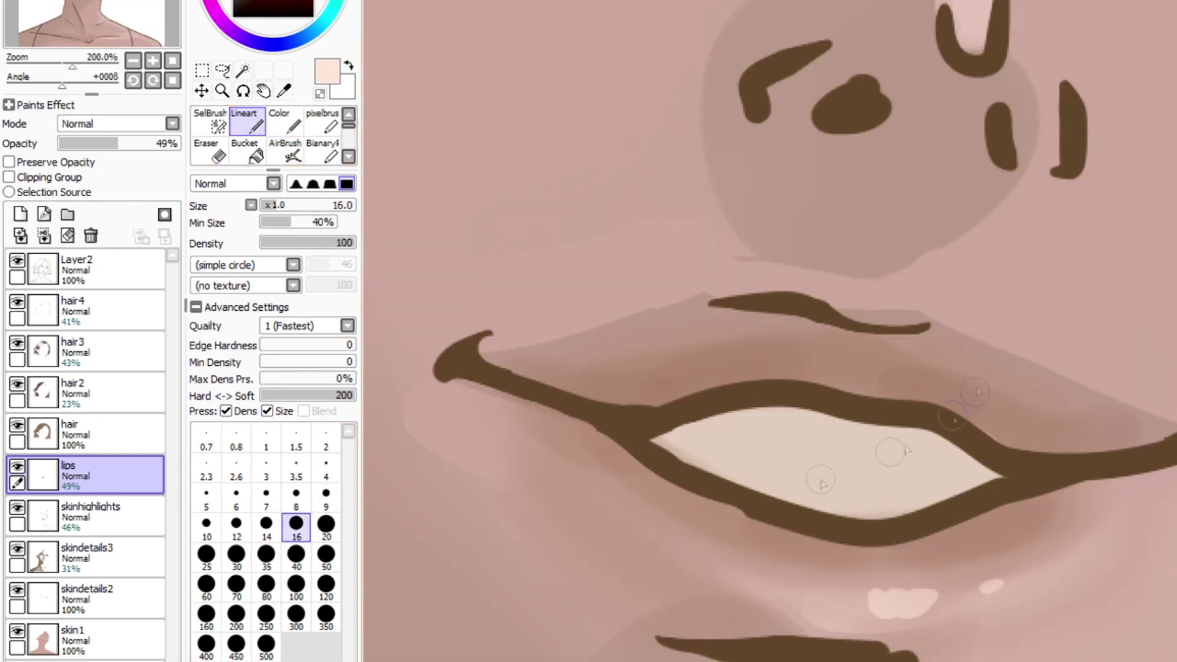
pyautogui.moveTo(933, 325); pyautogui.dragTo(1005, 349)
pyautogui.scroll(-8, 837, 260)
pyautogui.scroll(2, 850, 285)
pyautogui.scroll(-3, 837, 267)
pyautogui.scroll(3, 837, 260)
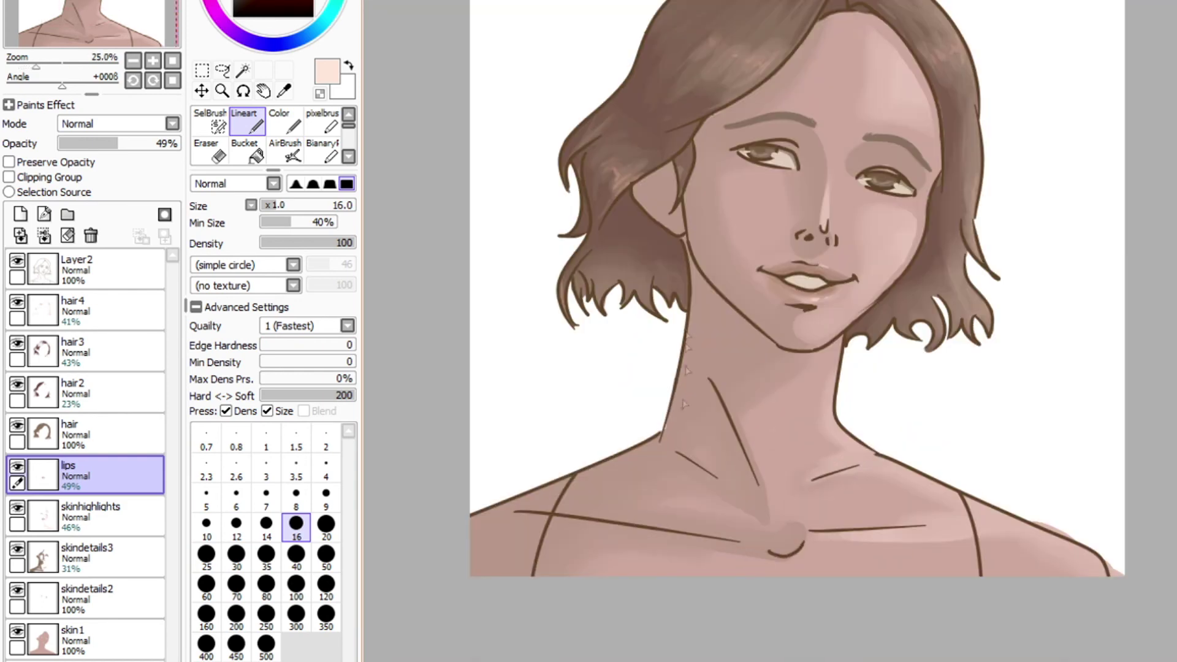
# - Paint a reddish-brown strap along the left shoulder's strap line on Layer2 at Lineart size 40
pyautogui.scroll(2, 528, 573)
pyautogui.click(101, 267)
pyautogui.click(283, 91)
pyautogui.click(608, 398)
pyautogui.click(248, 122)
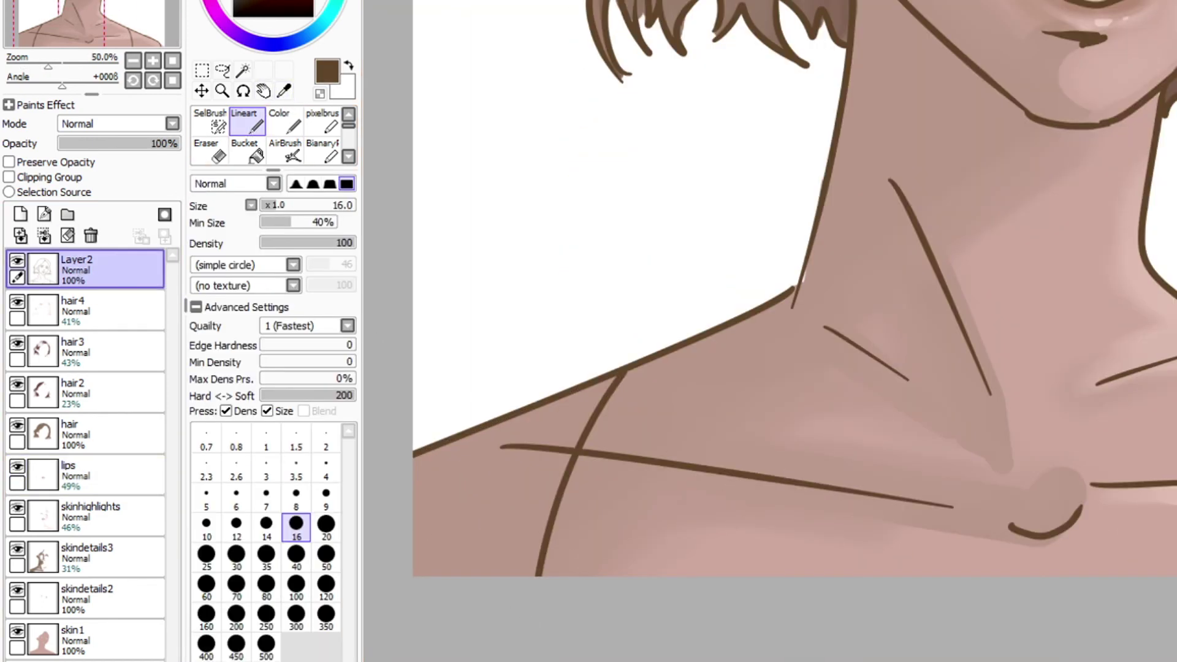
pyautogui.click(296, 556)
pyautogui.moveTo(628, 371); pyautogui.dragTo(547, 576)
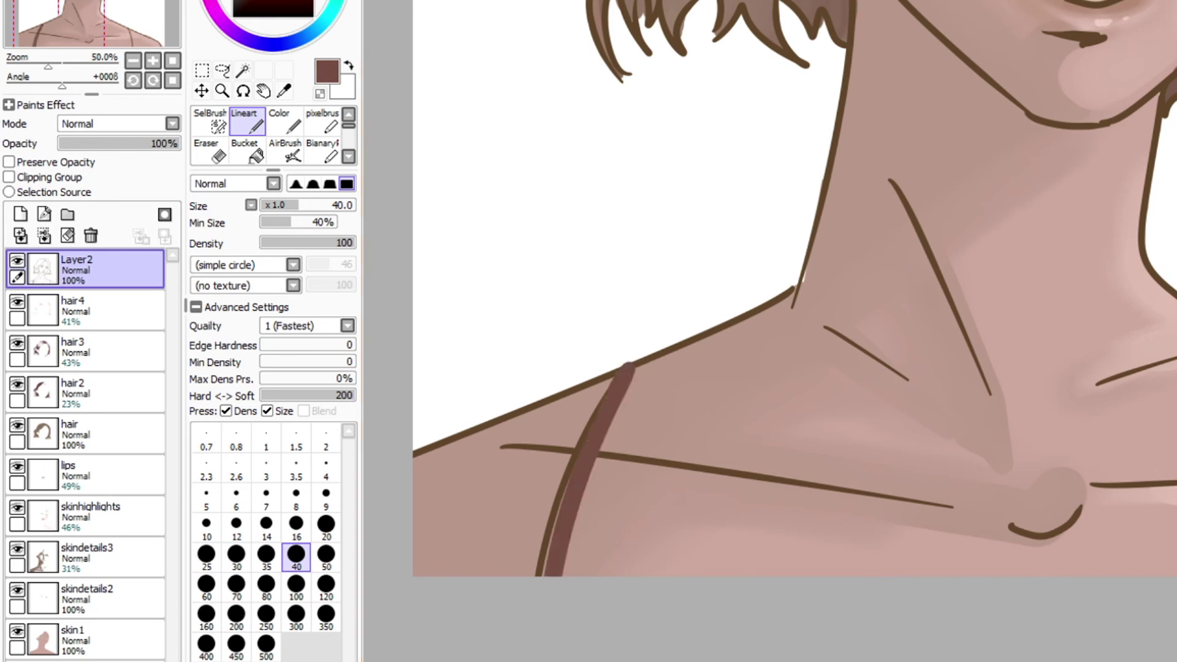
# - Undo the left strap and repaint it in reddish-brown along the left shoulder's strap line on a new layer at Lineart size 40
pyautogui.hotkey('ctrl', 'z')
pyautogui.click(20, 214)
pyautogui.moveTo(631, 358); pyautogui.dragTo(546, 575)
pyautogui.hotkey('ctrl', 'z')
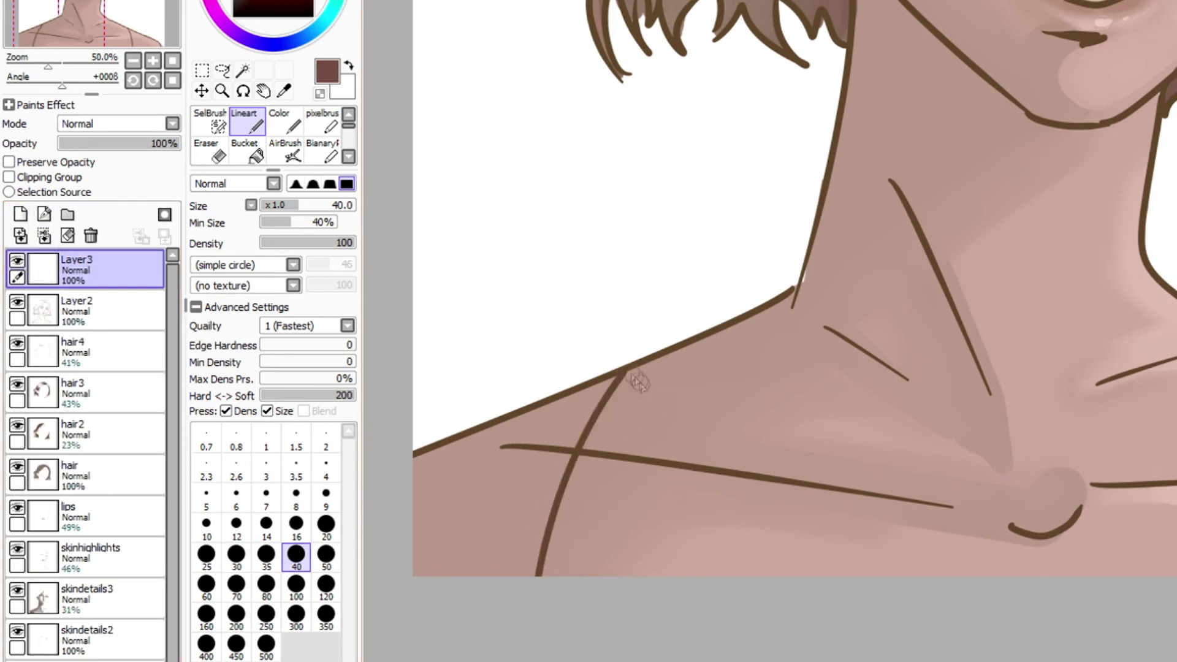
pyautogui.moveTo(631, 362); pyautogui.dragTo(546, 575)
pyautogui.hotkey('ctrl', 'z')
pyautogui.moveTo(622, 362); pyautogui.dragTo(546, 574)
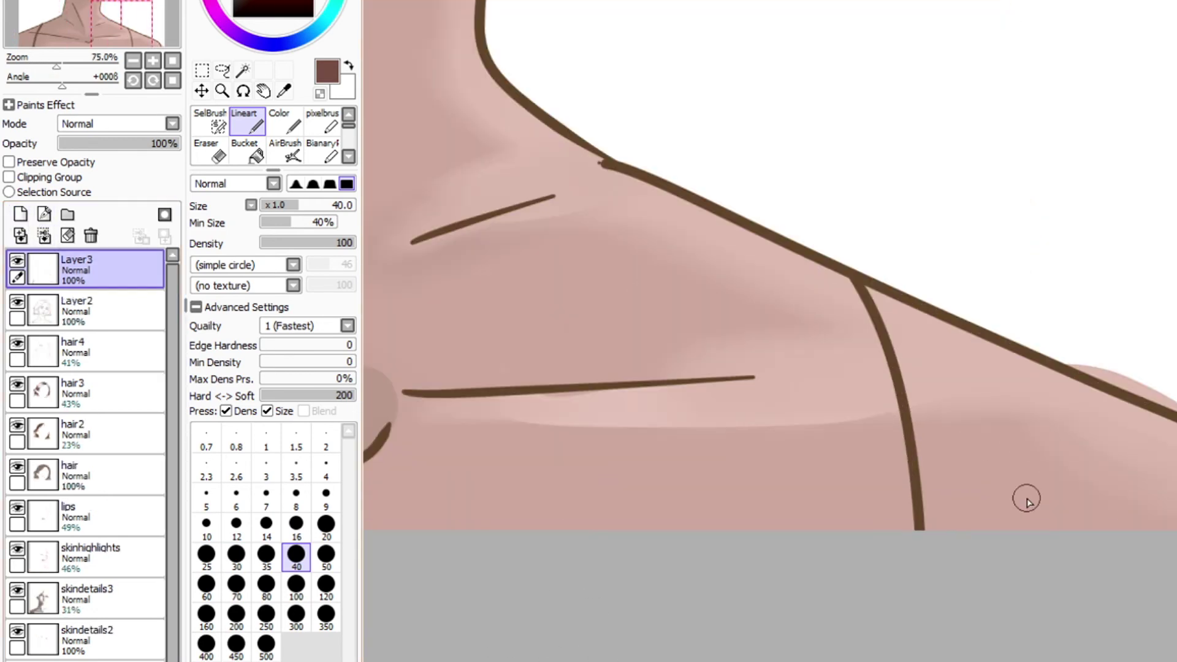
# - Paint the matching reddish-brown strap on the right shoulder and trim its end above the shoulder line with the Eraser at size 40
pyautogui.moveTo(846, 265); pyautogui.dragTo(933, 528)
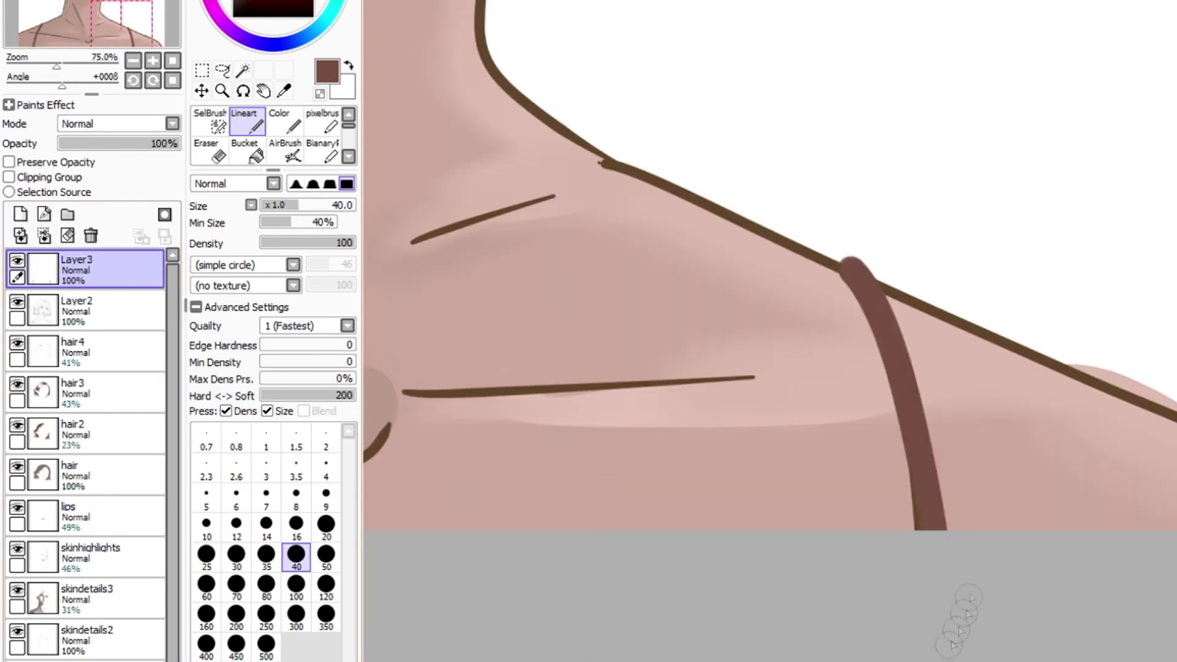
pyautogui.press('e')
pyautogui.click(354, 243)
pyautogui.click(296, 452)
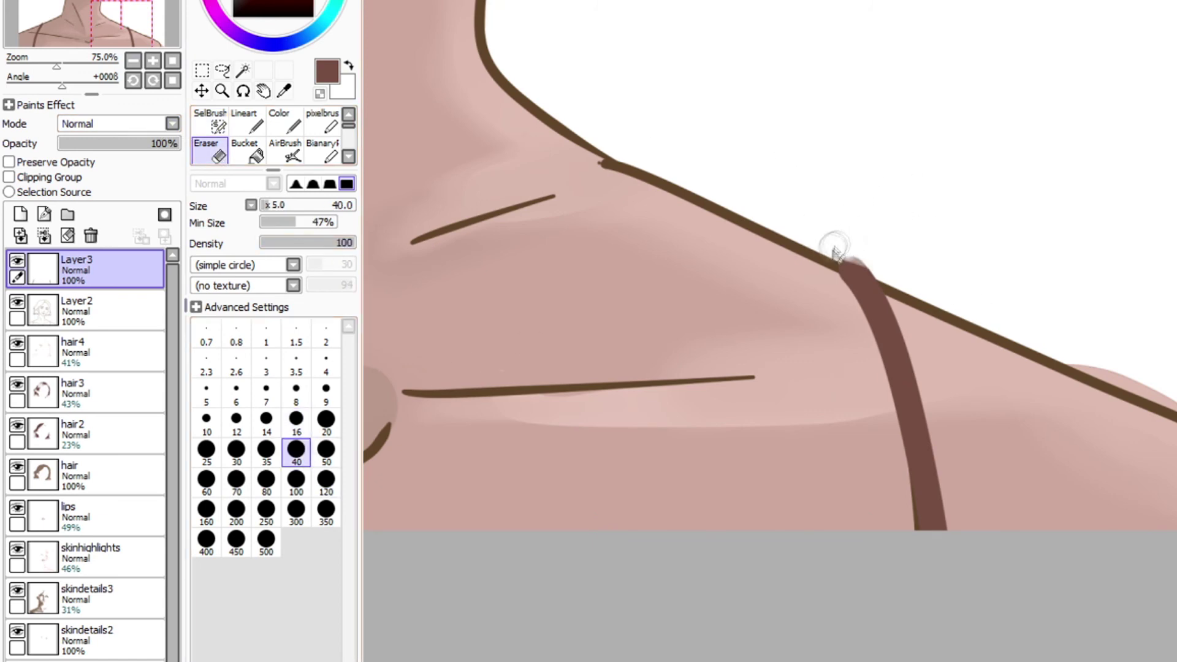
pyautogui.moveTo(835, 247); pyautogui.dragTo(853, 260)
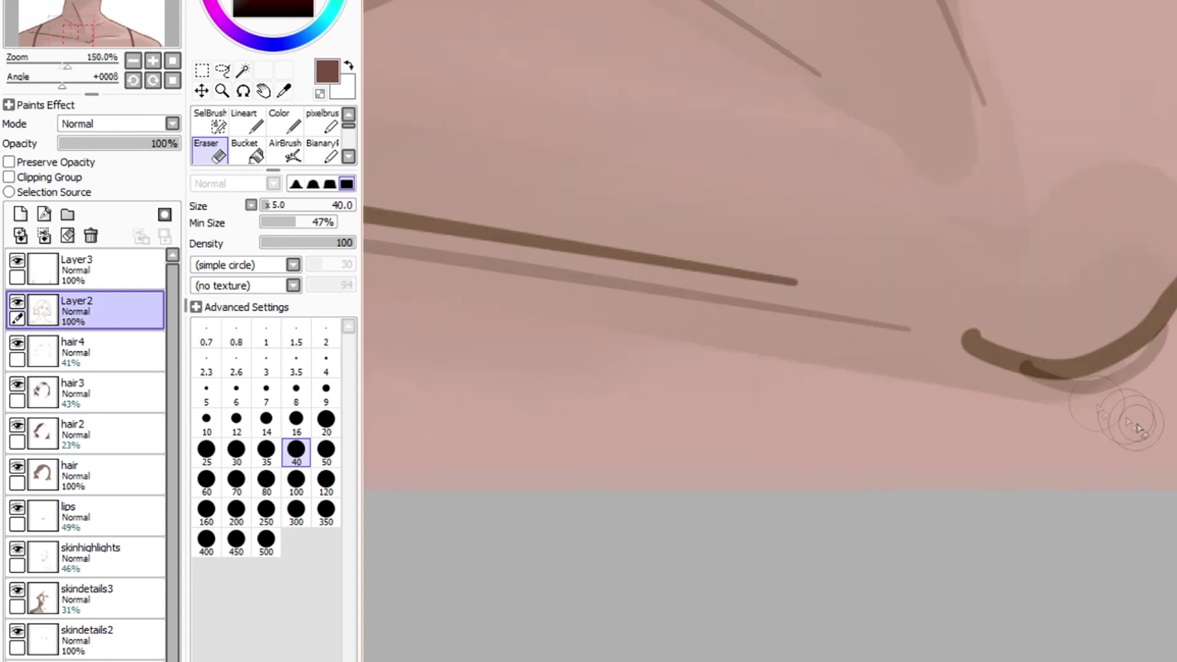
# - Thin and taper the collarbone and neck lines on Layer2 with the Eraser at size 40
pyautogui.scroll(2, 1096, 407)
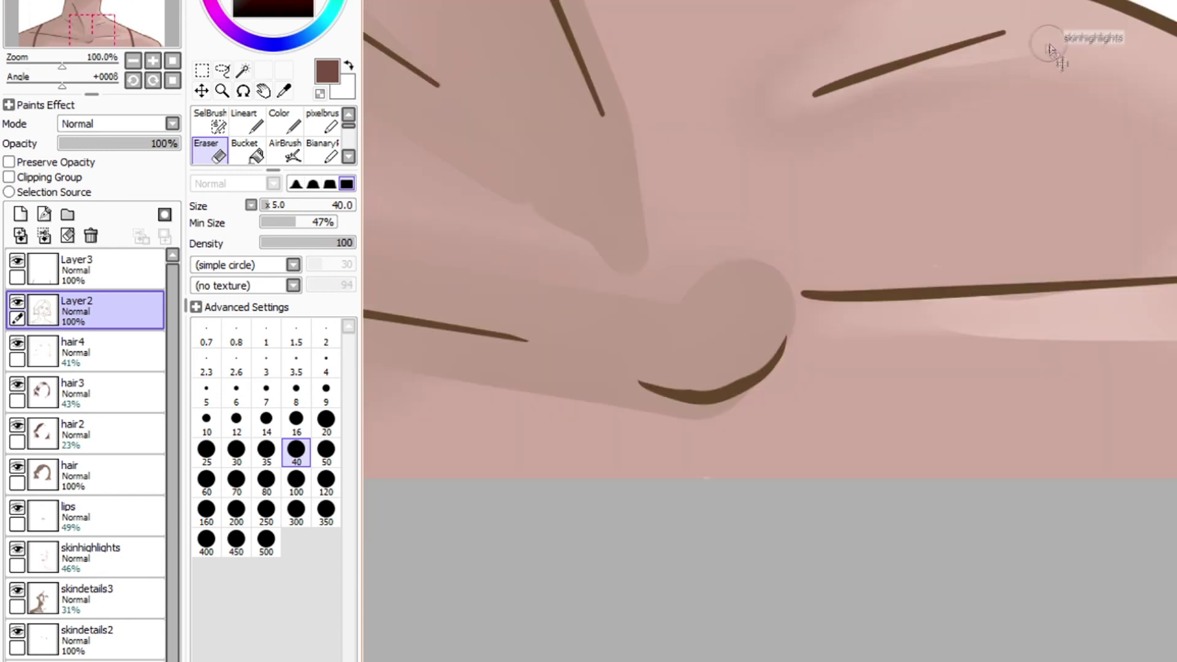
pyautogui.moveTo(1008, 32); pyautogui.dragTo(815, 93)
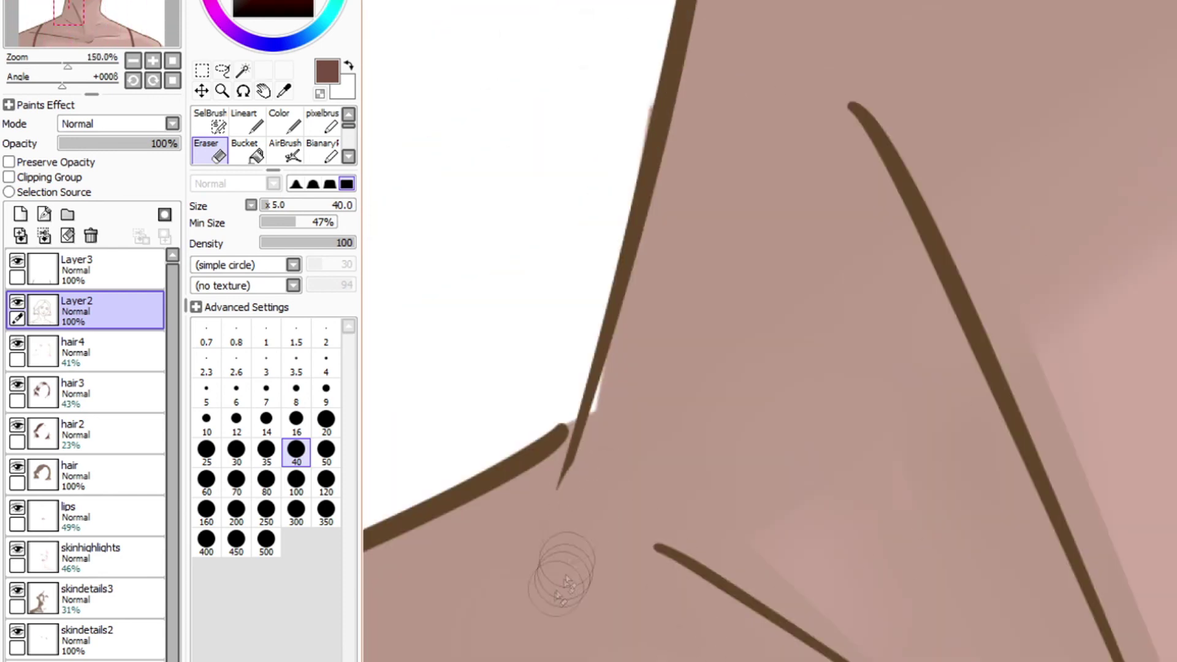
pyautogui.moveTo(794, 122)
pyautogui.mouseDown()
pyautogui.moveTo(923, 340)
pyautogui.moveTo(947, 350)
pyautogui.mouseUp()
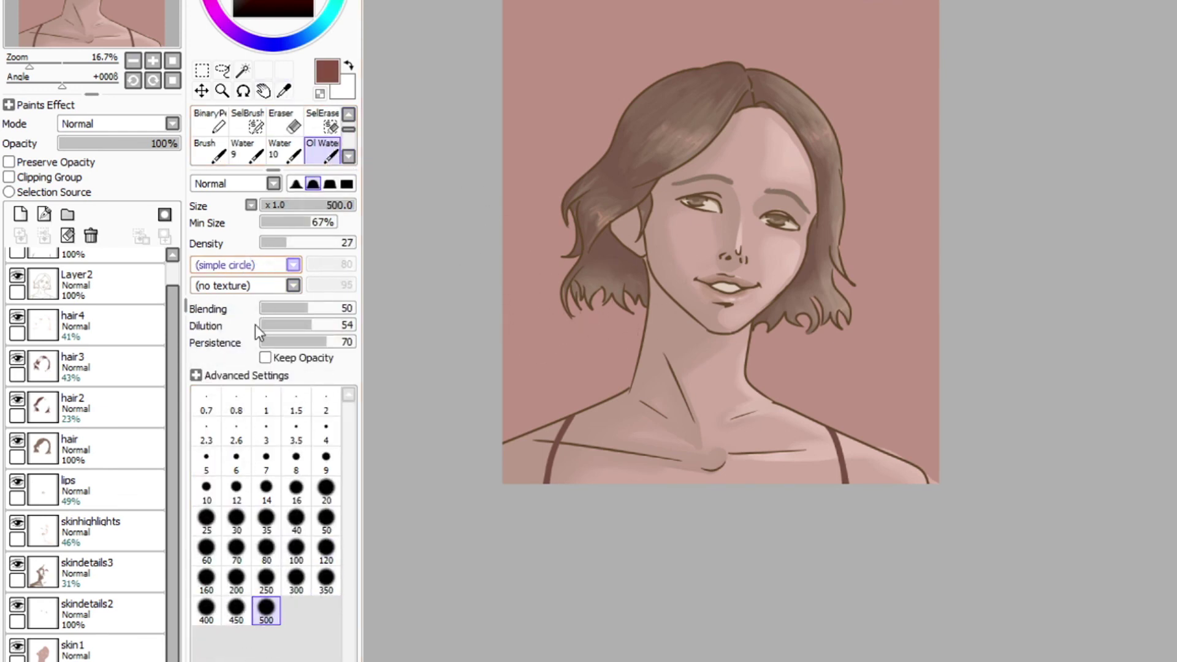
# - Brush darker reddish-brown mottled shading over the background around the figure with the Ol Water brush, size 500, Spread 80, density 54
pyautogui.moveTo(552, 258)
pyautogui.mouseDown()
pyautogui.moveTo(533, 393)
pyautogui.moveTo(889, 307)
pyautogui.moveTo(551, 122)
pyautogui.moveTo(602, 368)
pyautogui.moveTo(546, 245)
pyautogui.mouseUp()
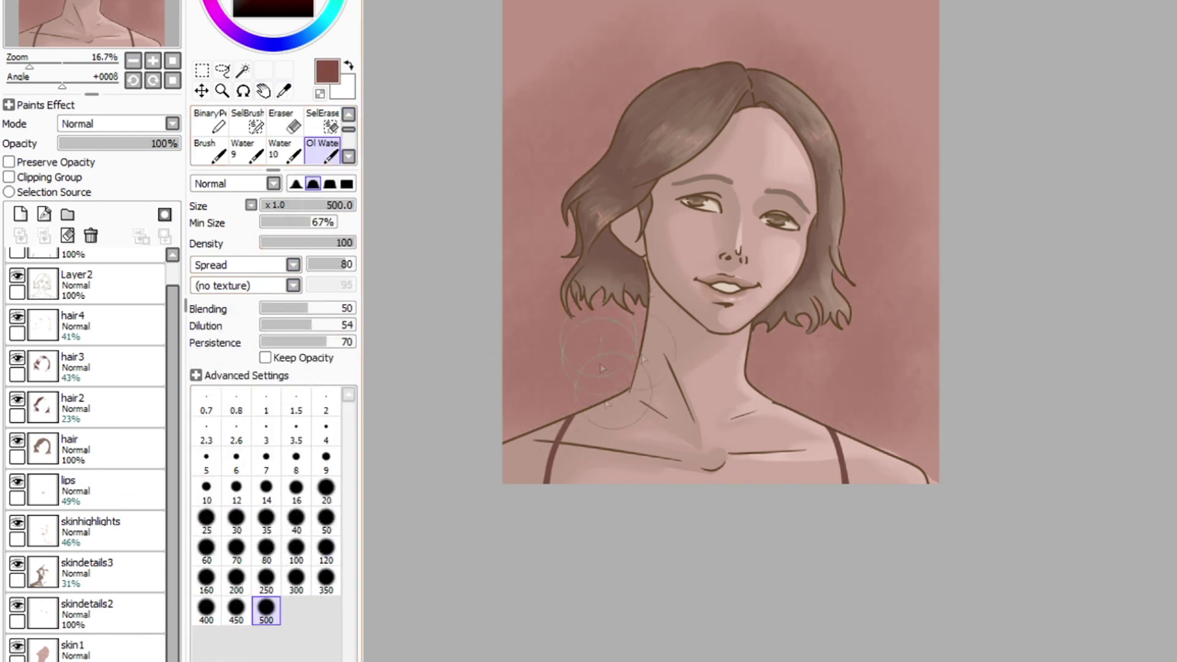
pyautogui.hotkey('ctrl', 'z')
pyautogui.click(311, 242)
pyautogui.moveTo(601, 343)
pyautogui.mouseDown()
pyautogui.moveTo(533, 392)
pyautogui.moveTo(539, 159)
pyautogui.mouseUp()
pyautogui.moveTo(791, 368)
pyautogui.mouseDown()
pyautogui.moveTo(901, 404)
pyautogui.moveTo(895, 233)
pyautogui.mouseUp()
pyautogui.moveTo(534, 92); pyautogui.dragTo(692, 55)
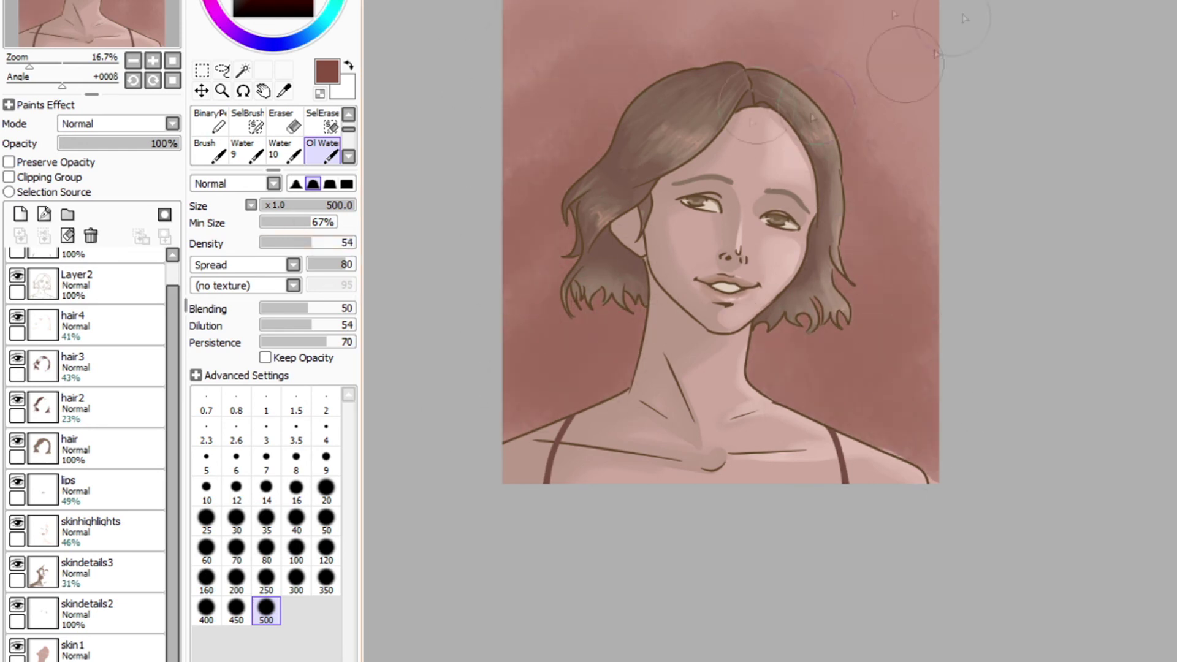
pyautogui.moveTo(936, 54); pyautogui.dragTo(870, 184)
# - Blend muted brown and lighter pink tones into the background on both sides of the figure at size 500
pyautogui.rightClick(894, 37)
pyautogui.moveTo(521, 220); pyautogui.dragTo(576, 318)
pyautogui.moveTo(889, 306); pyautogui.dragTo(858, 379)
pyautogui.moveTo(570, 361); pyautogui.dragTo(564, 131)
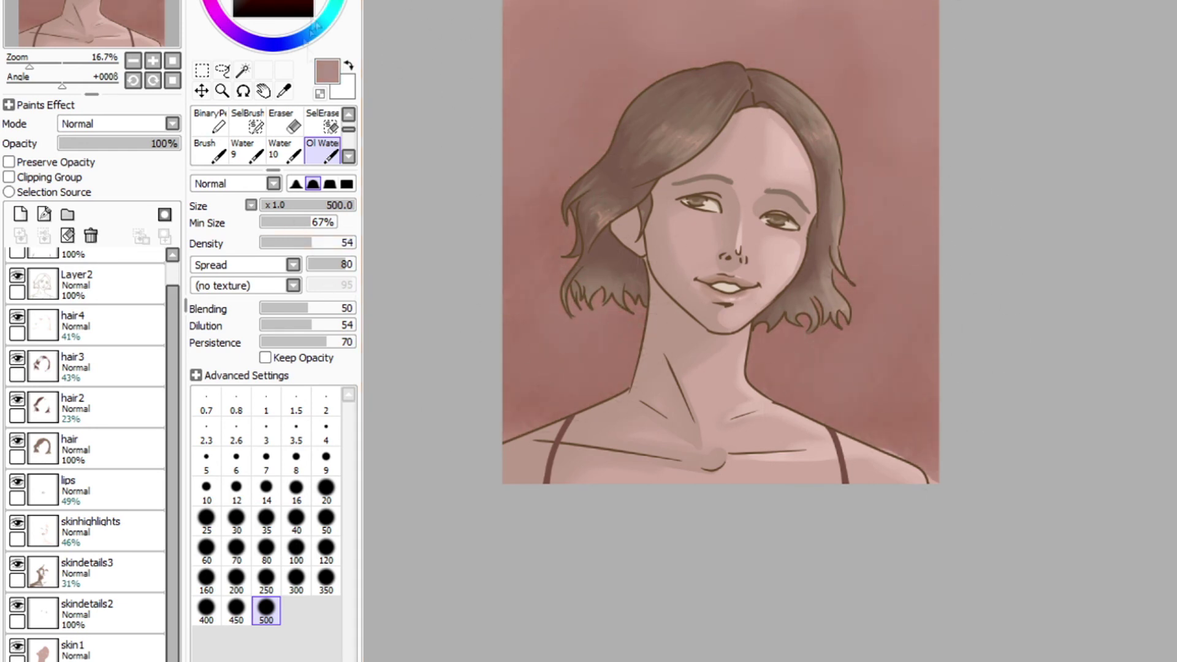
pyautogui.moveTo(527, 226); pyautogui.dragTo(569, 287)
pyautogui.moveTo(582, 153)
pyautogui.mouseDown()
pyautogui.moveTo(573, 383)
pyautogui.moveTo(551, 270)
pyautogui.moveTo(590, 147)
pyautogui.mouseUp()
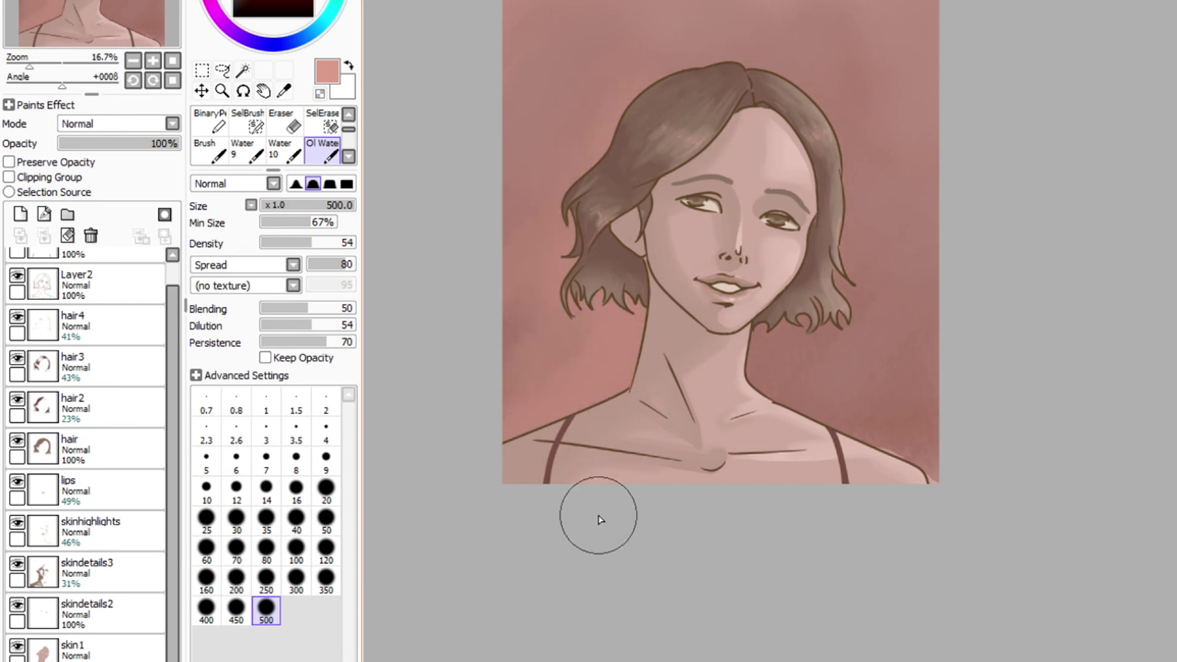
# - Erase the colour spilling outside the right shoulder's outline on the skin and skin highlight layers with the Eraser at size 100
pyautogui.click(92, 648)
pyautogui.scroll(5, 1023, 475)
pyautogui.click(293, 124)
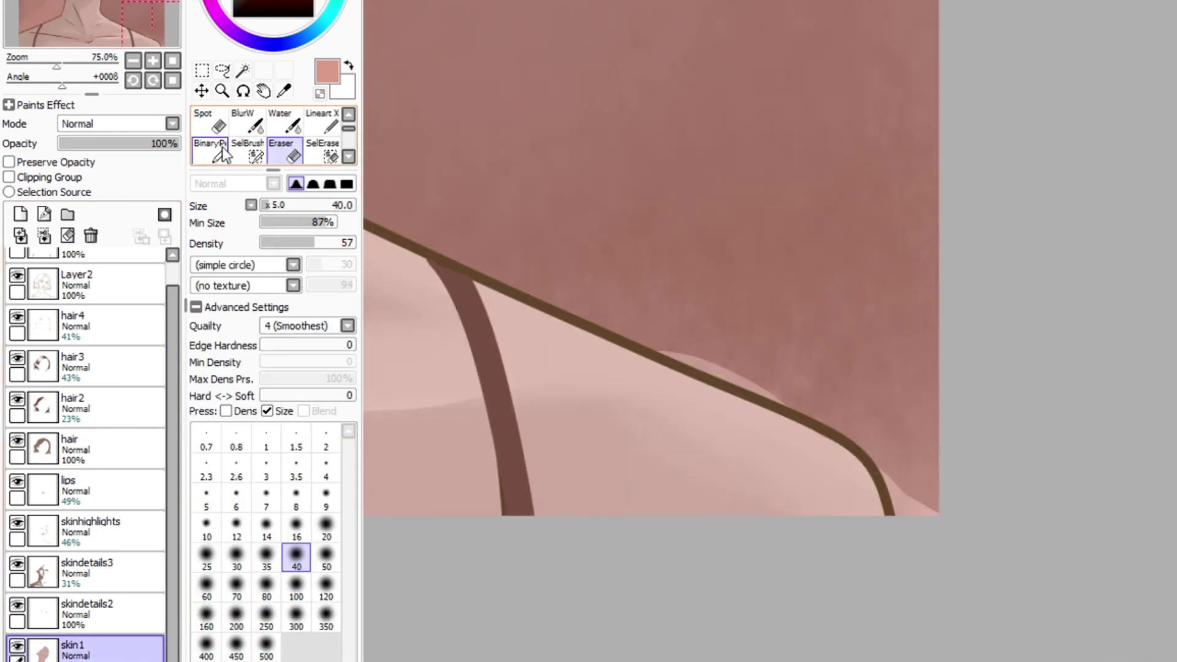
pyautogui.click(98, 613)
pyautogui.click(111, 572)
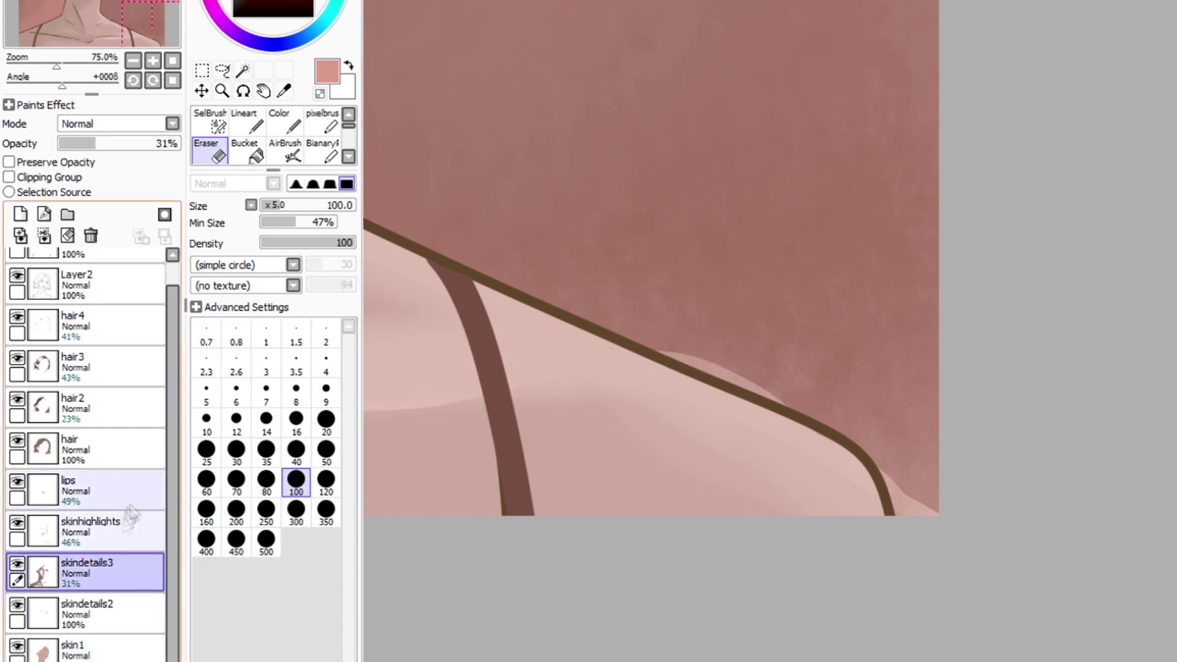
pyautogui.click(104, 528)
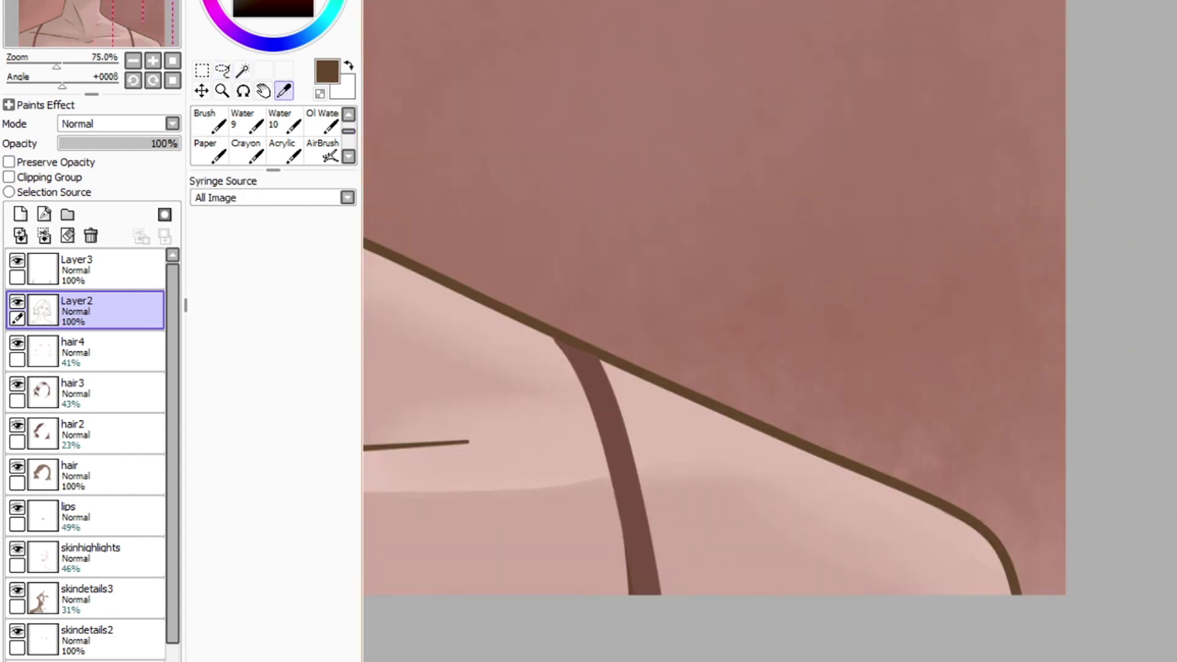
# - Write a small brown signature on Layer2 in the background above the right shoulder at Lineart size 7
pyautogui.click(244, 123)
pyautogui.click(296, 524)
pyautogui.scroll(2, 815, 308)
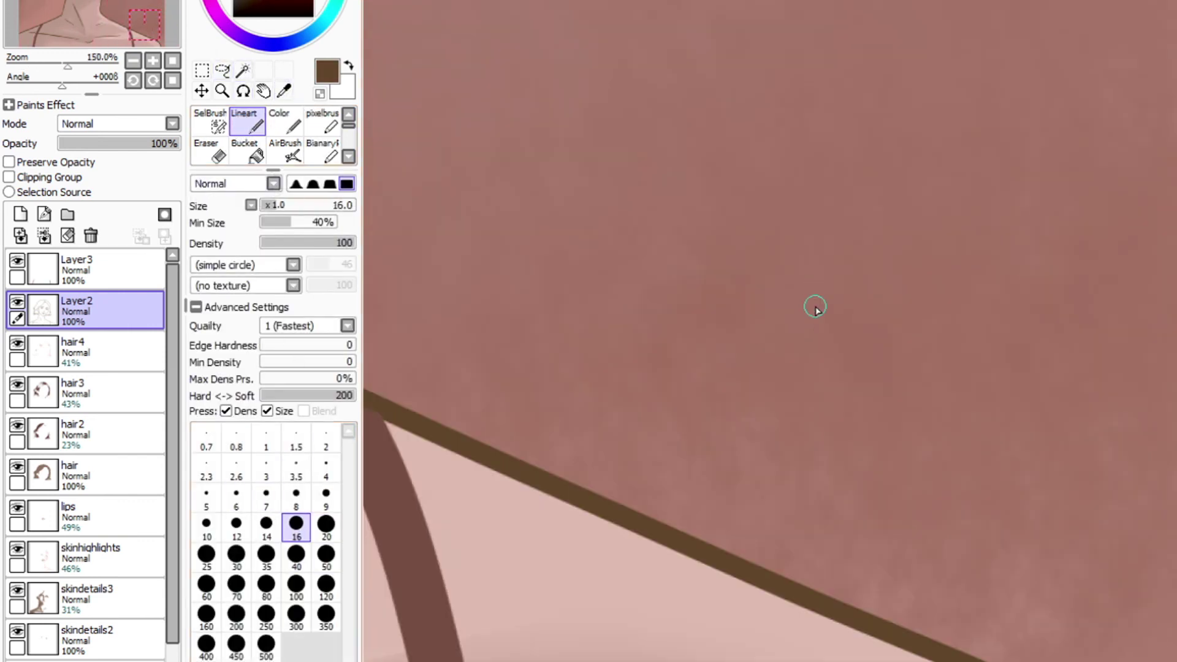
pyautogui.moveTo(717, 386)
pyautogui.mouseDown()
pyautogui.moveTo(946, 321)
pyautogui.moveTo(949, 331)
pyautogui.mouseUp()
pyautogui.hotkey('ctrl', 'z')
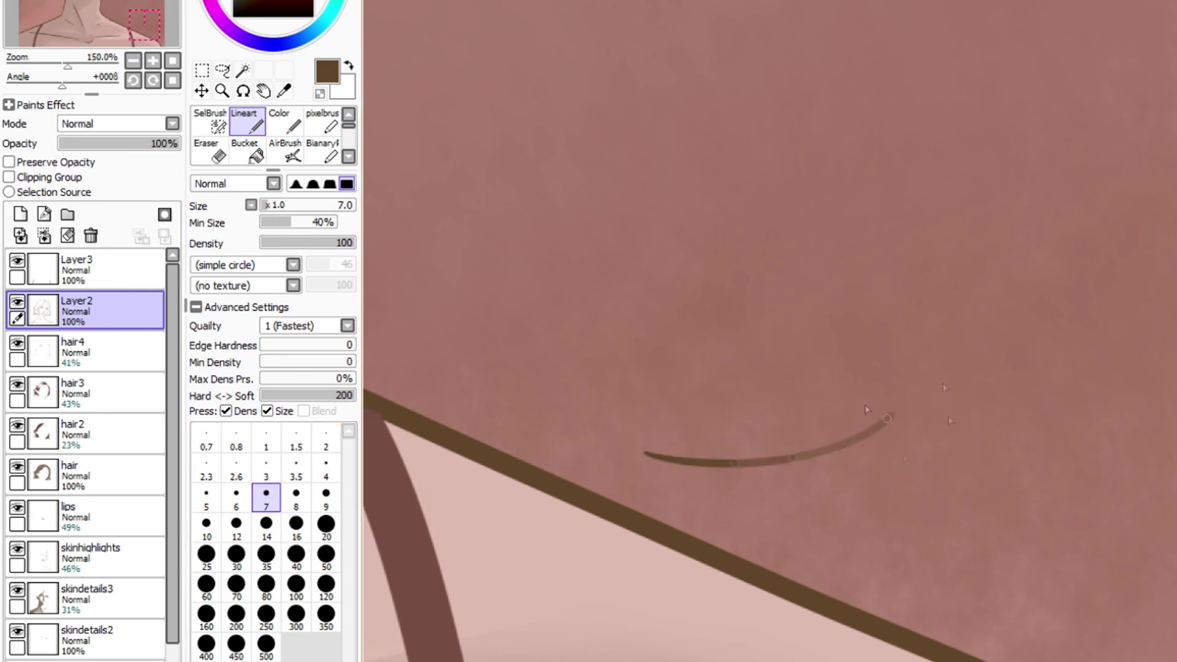
pyautogui.moveTo(887, 418)
pyautogui.mouseDown()
pyautogui.moveTo(890, 465)
pyautogui.moveTo(1006, 609)
pyautogui.mouseUp()
pyautogui.hotkey('ctrl', 'z')
pyautogui.moveTo(645, 410)
pyautogui.mouseDown()
pyautogui.moveTo(657, 491)
pyautogui.moveTo(1081, 631)
pyautogui.mouseUp()
pyautogui.hotkey('ctrl', 'z')
pyautogui.moveTo(663, 379)
pyautogui.mouseDown()
pyautogui.moveTo(642, 421)
pyautogui.moveTo(1115, 570)
pyautogui.mouseUp()
pyautogui.scroll(-3, 1087, 472)
pyautogui.scroll(3, 1091, 453)
pyautogui.scroll(-7, 685, 396)
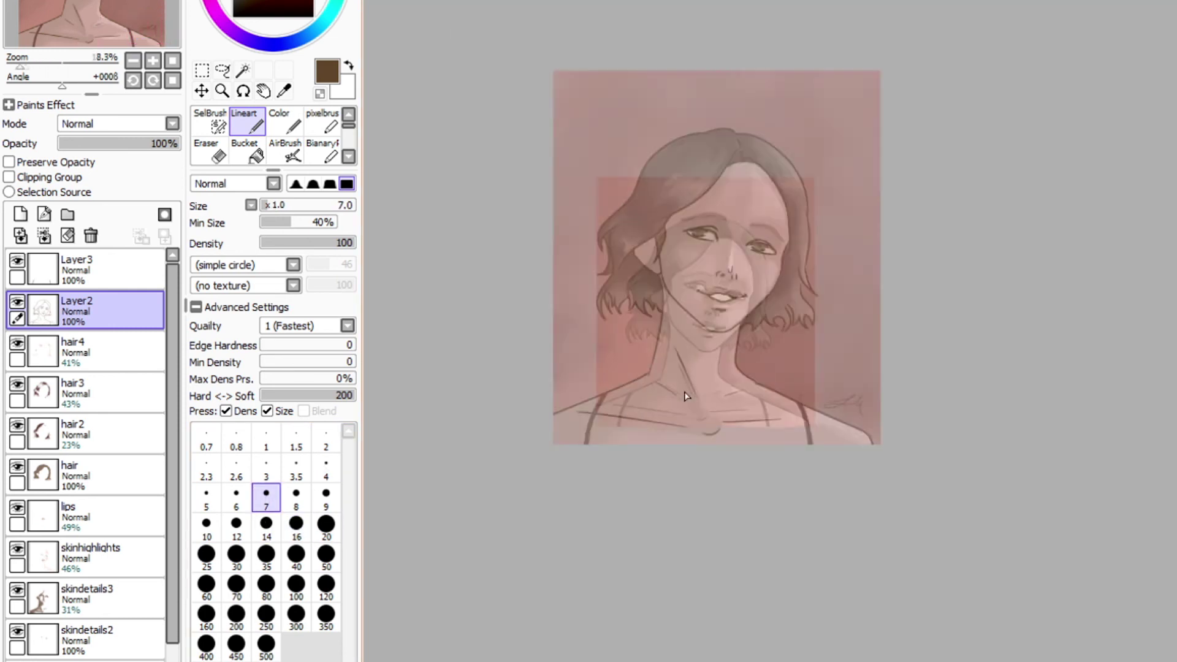